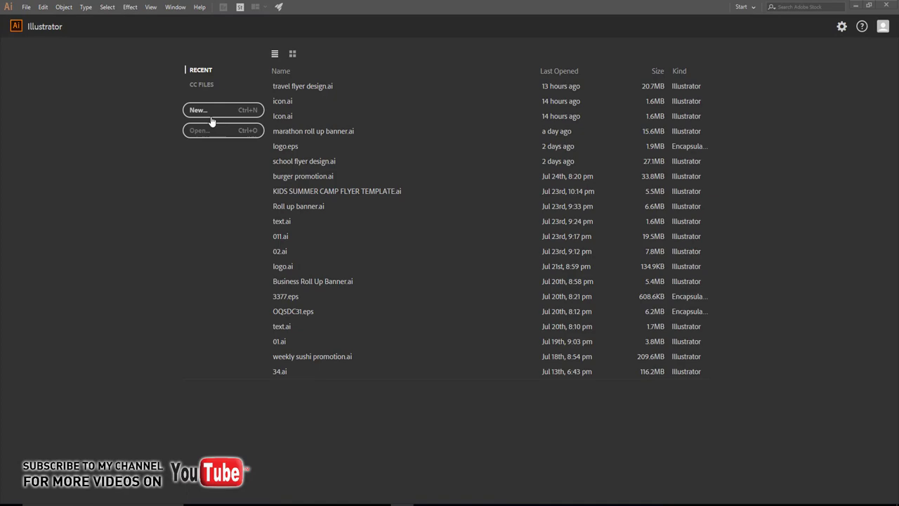
# Create a new blank Letter document, 8.5 × 11 in, portrait orientation.
pyautogui.click(209, 114)
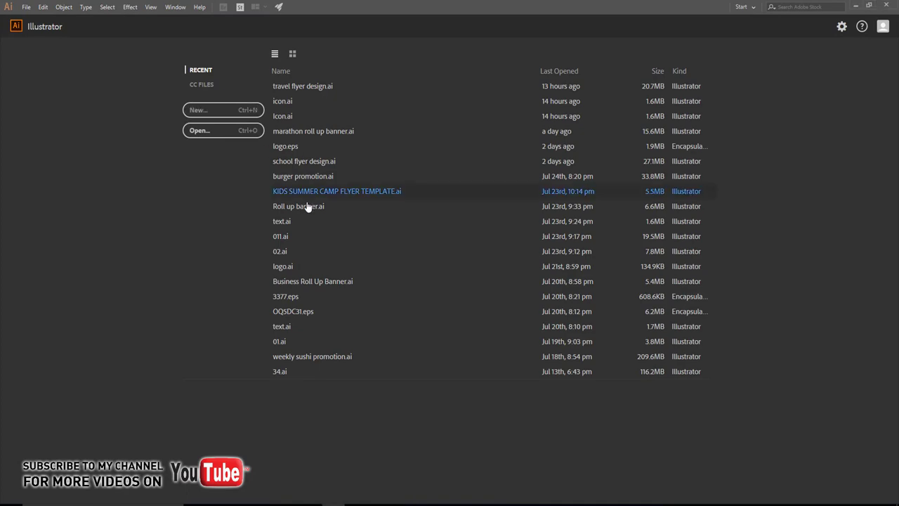
pyautogui.press('Tab')
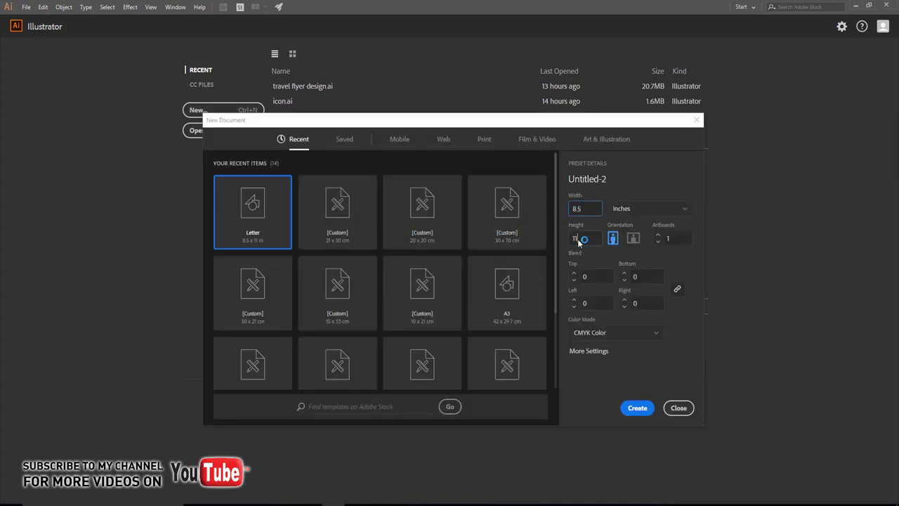
pyautogui.click(637, 408)
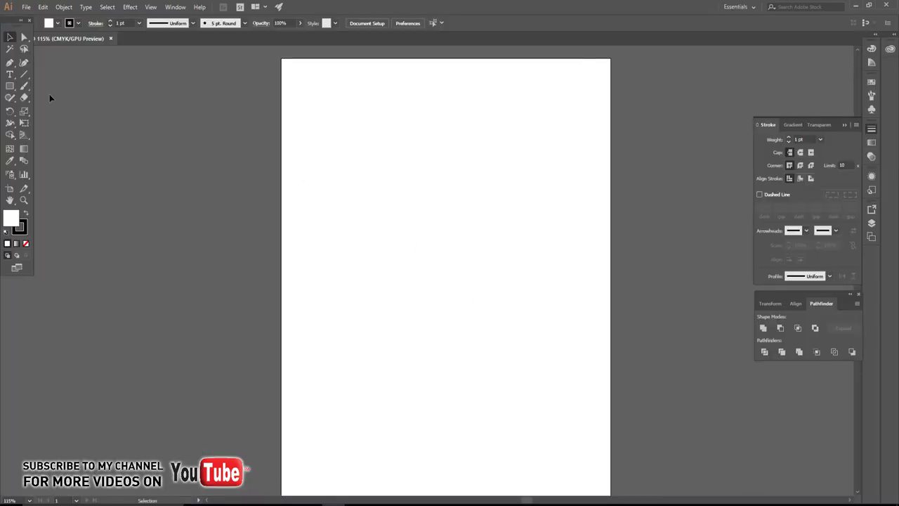
# Draw a large circle with the Ellipse Tool and raise it across the page top.
pyautogui.click(10, 85)
pyautogui.click(11, 87)
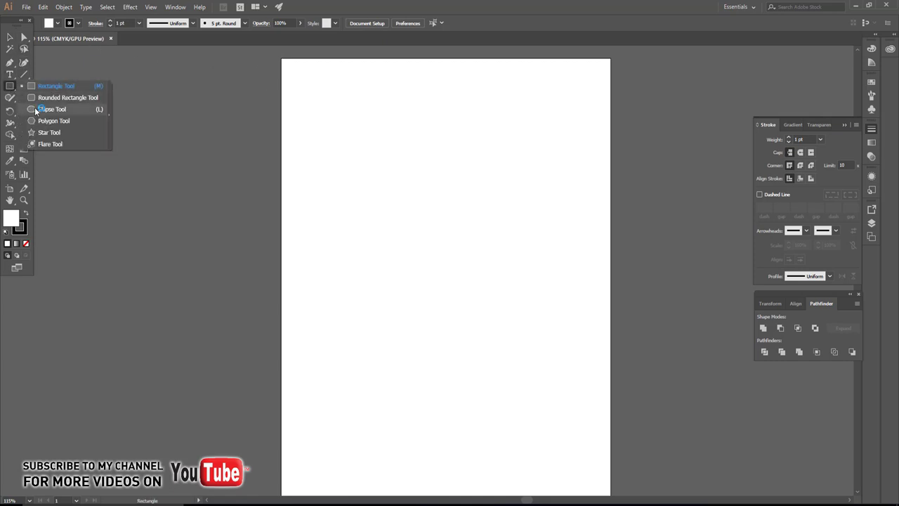
pyautogui.click(35, 111)
pyautogui.scroll(-2, 330, 251)
pyautogui.moveTo(237, 107)
pyautogui.mouseDown()
pyautogui.moveTo(483, 335)
pyautogui.moveTo(475, 336)
pyautogui.mouseUp()
pyautogui.click(10, 36)
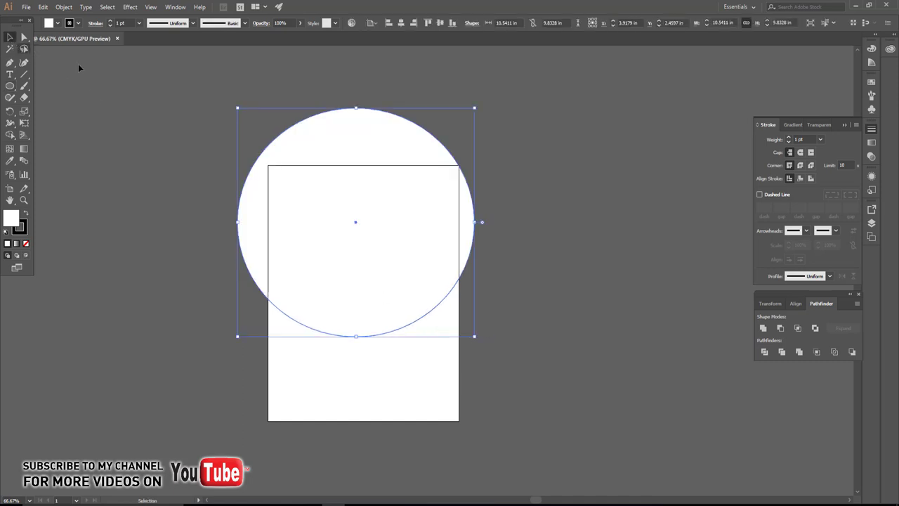
pyautogui.moveTo(339, 196); pyautogui.dragTo(343, 160)
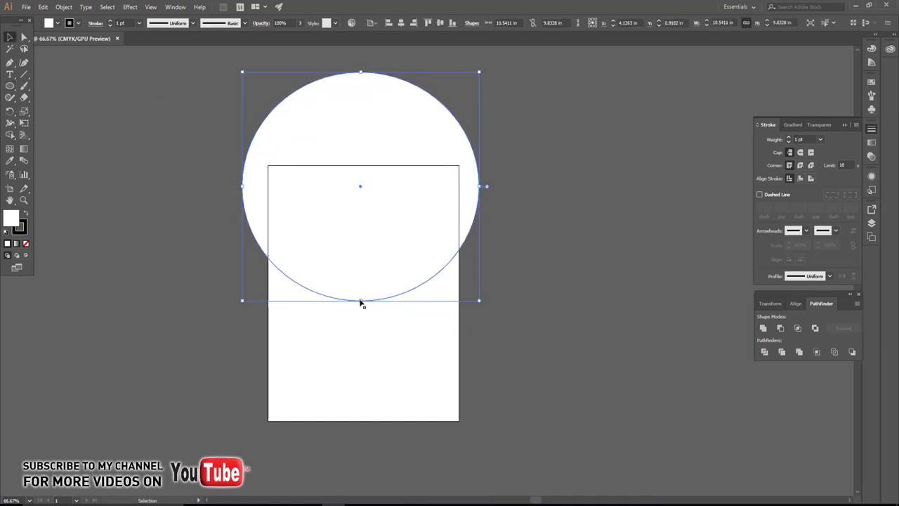
pyautogui.moveTo(359, 301); pyautogui.dragTo(359, 307)
pyautogui.click(492, 274)
pyautogui.moveTo(398, 280); pyautogui.dragTo(399, 257)
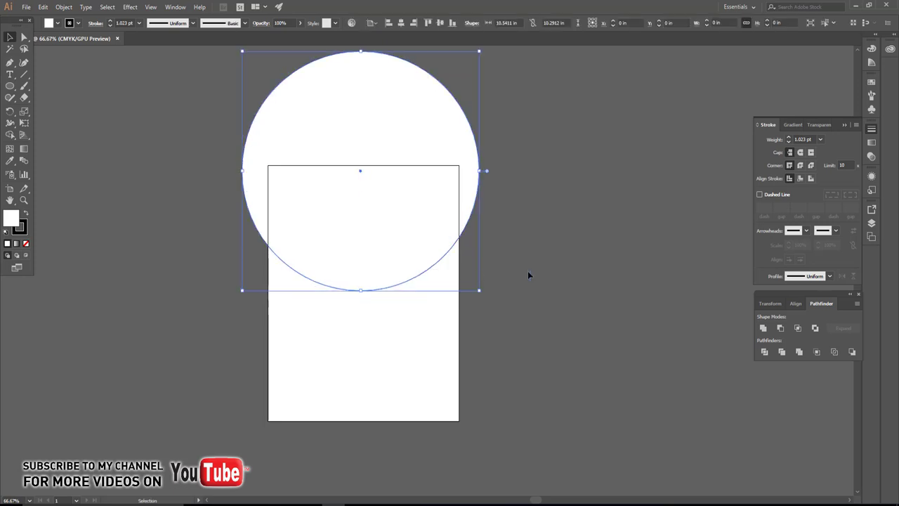
pyautogui.scroll(3, 459, 295)
pyautogui.scroll(-2, 462, 248)
pyautogui.scroll(-1, 399, 239)
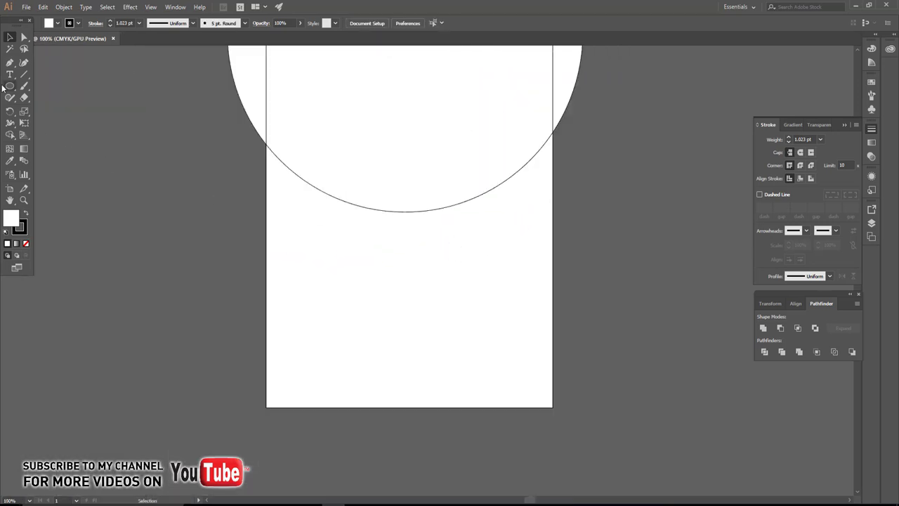
# Draw a wide bar on the circle's bottom edge and round it into a pill.
pyautogui.moveTo(9, 85); pyautogui.dragTo(49, 87)
pyautogui.moveTo(341, 178); pyautogui.dragTo(468, 211)
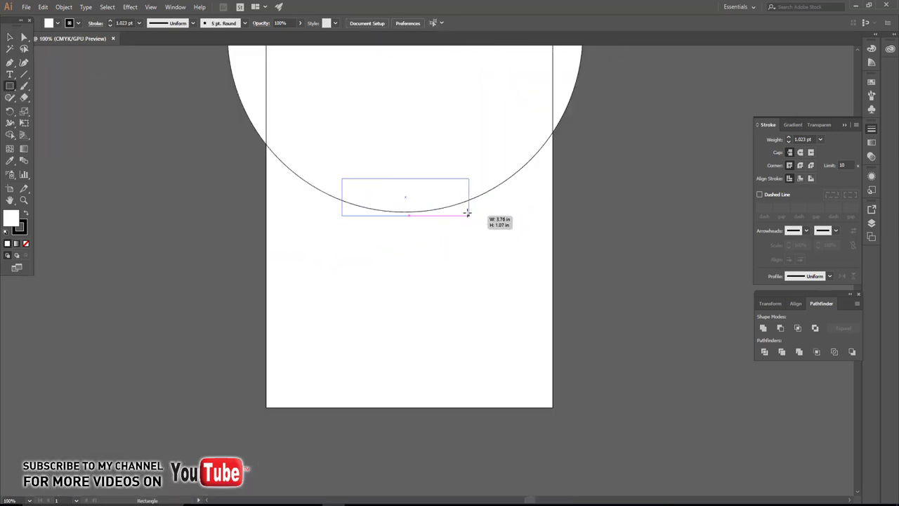
pyautogui.click(10, 37)
pyautogui.scroll(2, 415, 353)
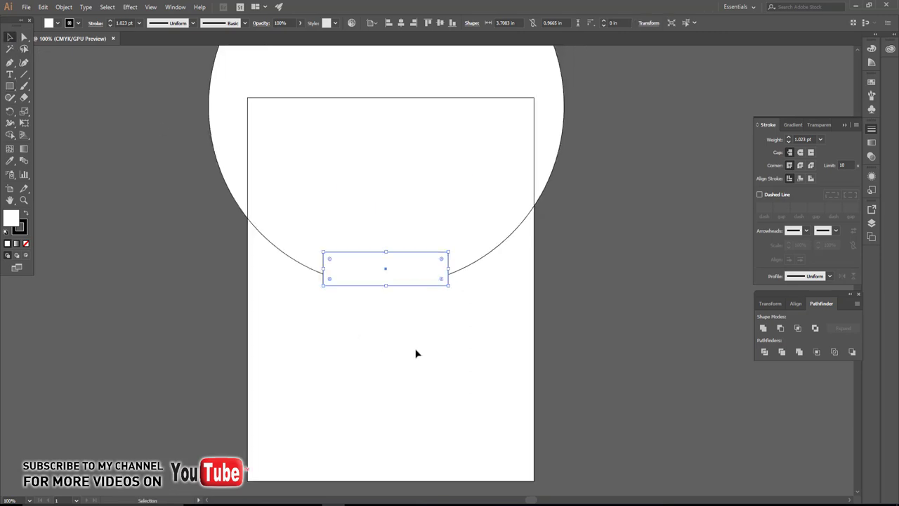
pyautogui.moveTo(387, 275)
pyautogui.mouseDown()
pyautogui.moveTo(385, 266)
pyautogui.moveTo(381, 280)
pyautogui.mouseUp()
pyautogui.click(356, 284)
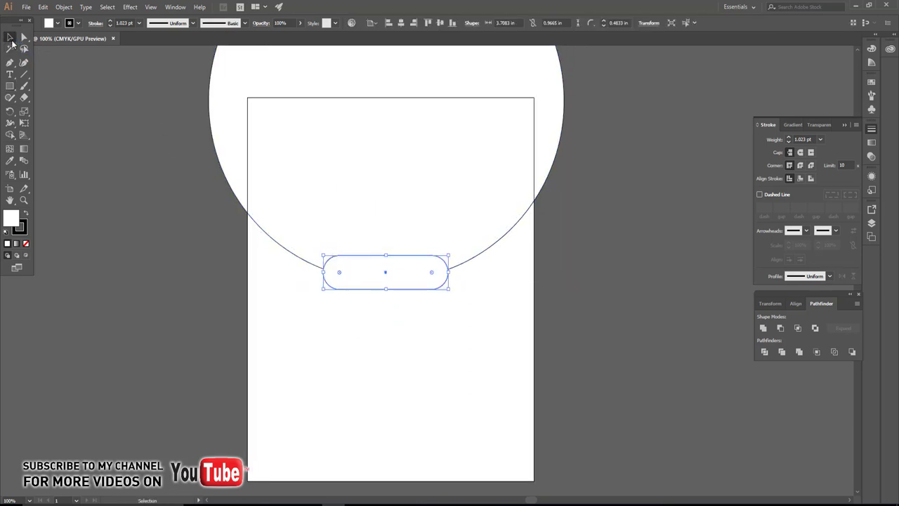
pyautogui.scroll(-2, 271, 238)
pyautogui.scroll(1, 281, 206)
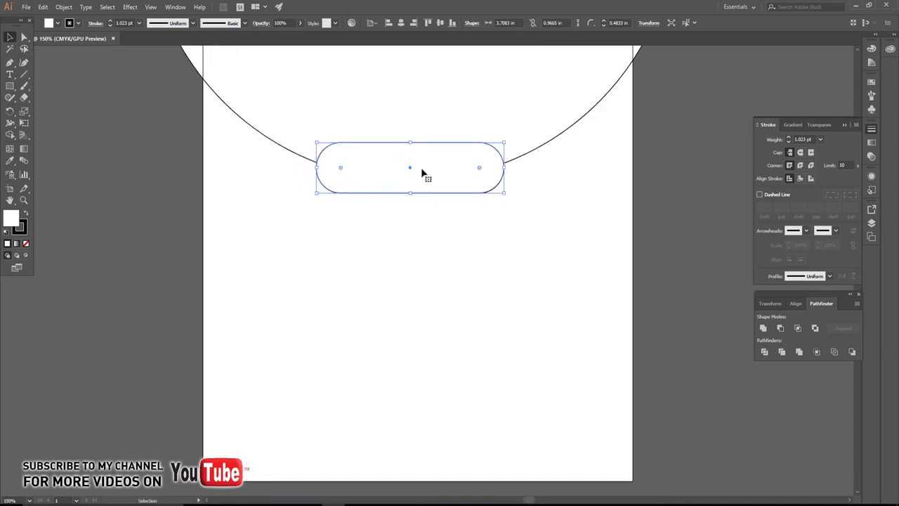
# Duplicate the pill, scale the copy down, and tuck it under the big pill.
pyautogui.moveTo(422, 173); pyautogui.dragTo(422, 214)
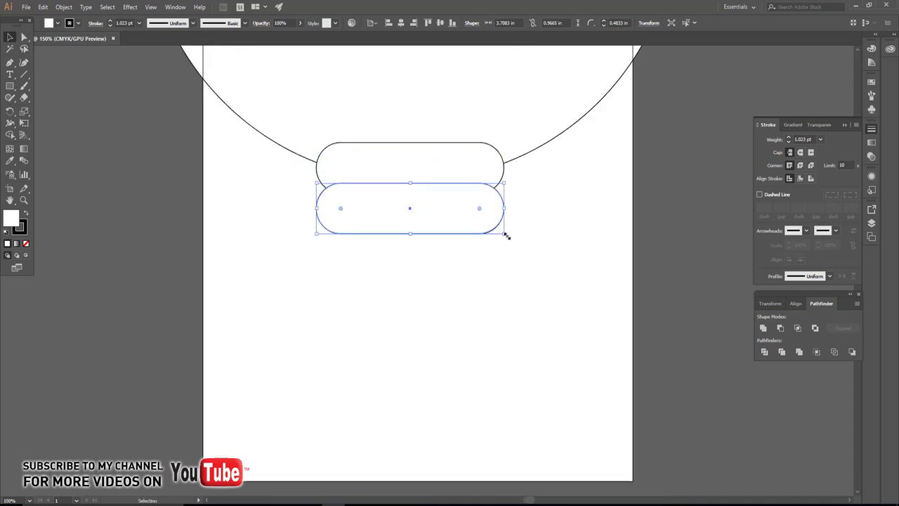
pyautogui.moveTo(506, 235); pyautogui.dragTo(445, 247)
pyautogui.moveTo(412, 221); pyautogui.dragTo(412, 210)
pyautogui.moveTo(466, 304); pyautogui.dragTo(432, 305)
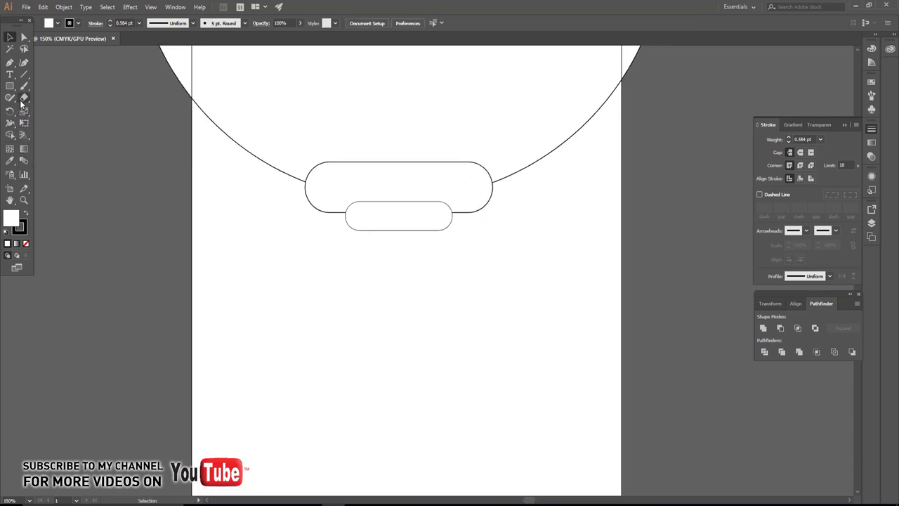
# Draw a three-sided polygon triangle and move it left of the banners.
pyautogui.moveTo(11, 86); pyautogui.dragTo(70, 121)
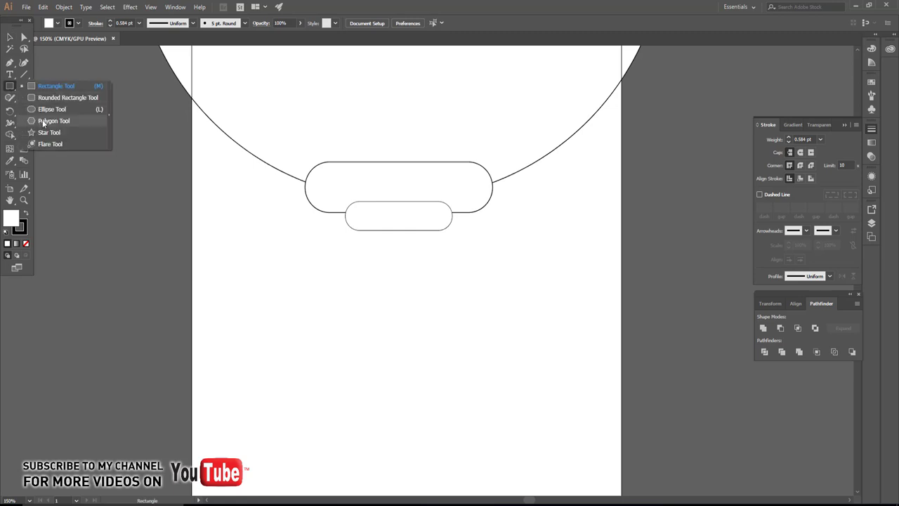
pyautogui.click(272, 229)
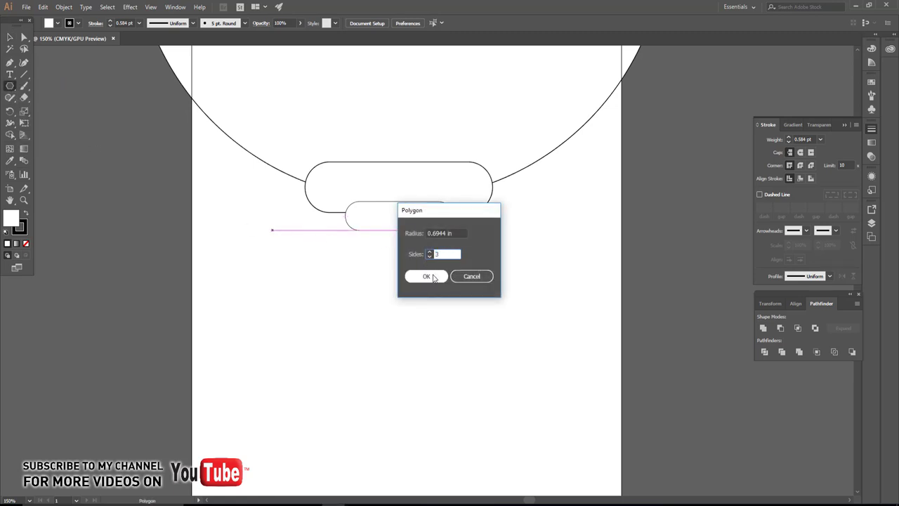
pyautogui.click(427, 276)
pyautogui.click(9, 36)
pyautogui.click(162, 192)
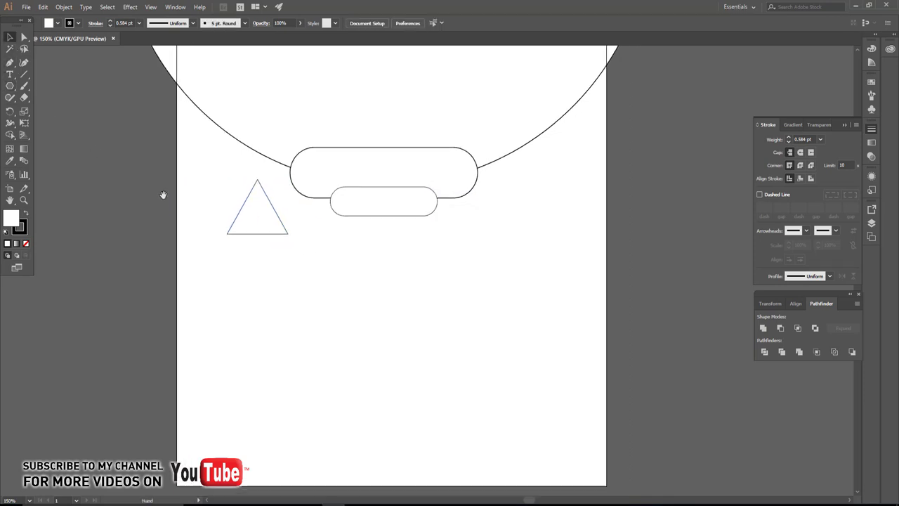
pyautogui.moveTo(239, 209); pyautogui.dragTo(220, 214)
# Give the triangle no fill and a blue outline.
pyautogui.click(57, 24)
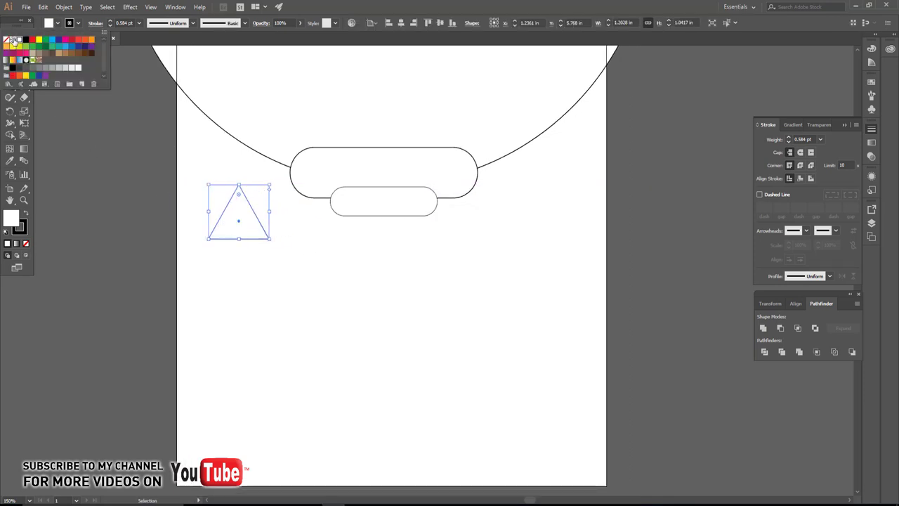
pyautogui.click(7, 39)
pyautogui.click(52, 42)
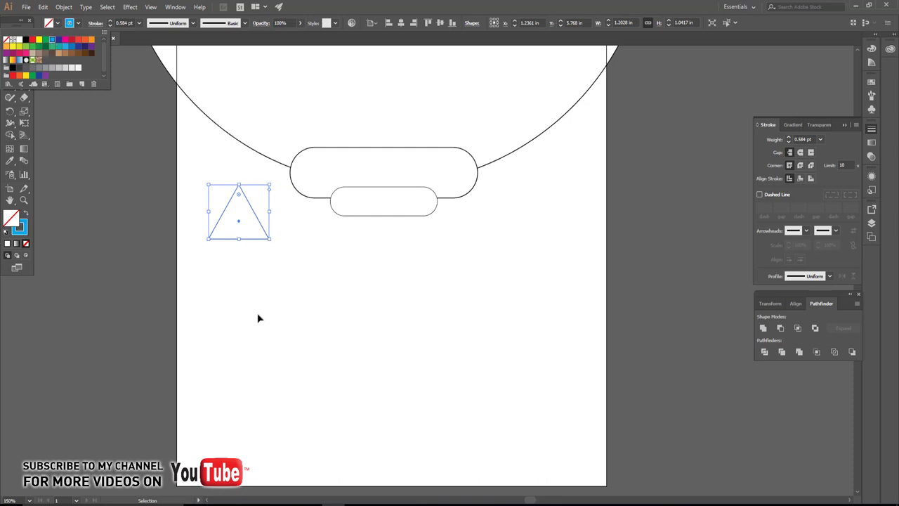
pyautogui.click(240, 281)
pyautogui.scroll(1, 246, 260)
pyautogui.click(214, 201)
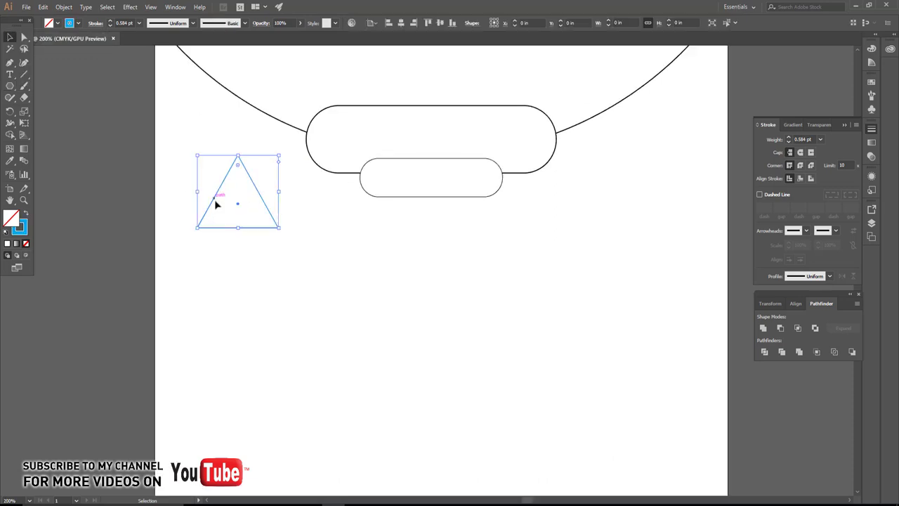
pyautogui.scroll(1, 239, 234)
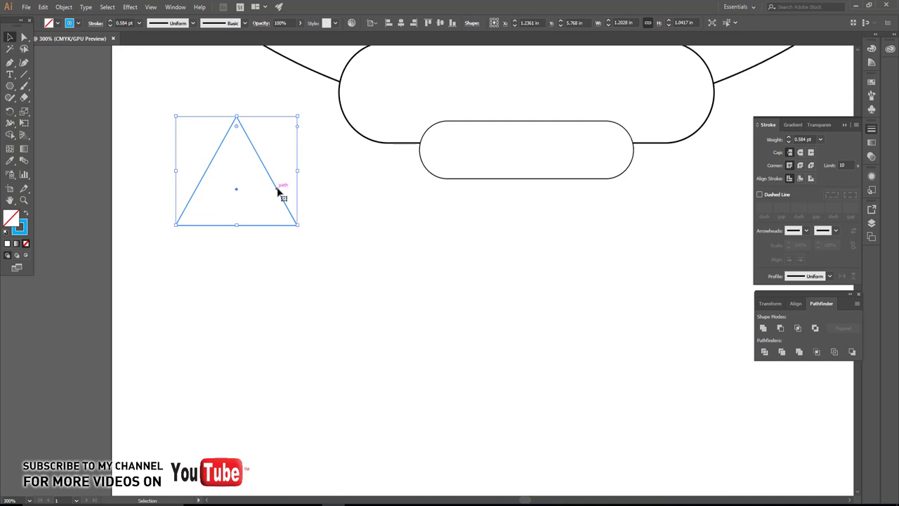
# Duplicate the triangle up and right, shrink the copy, and outline it in white.
pyautogui.moveTo(280, 194); pyautogui.dragTo(326, 170)
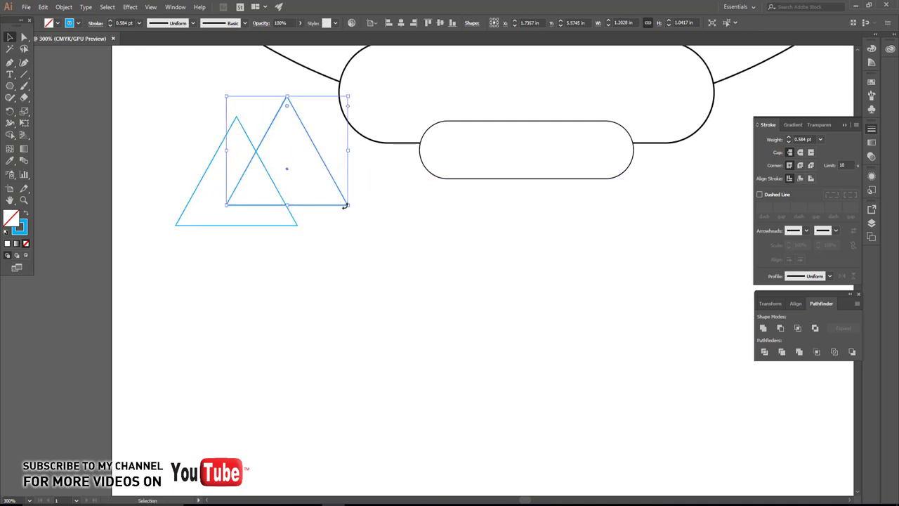
pyautogui.moveTo(345, 203); pyautogui.dragTo(306, 174)
pyautogui.click(307, 178)
pyautogui.click(78, 22)
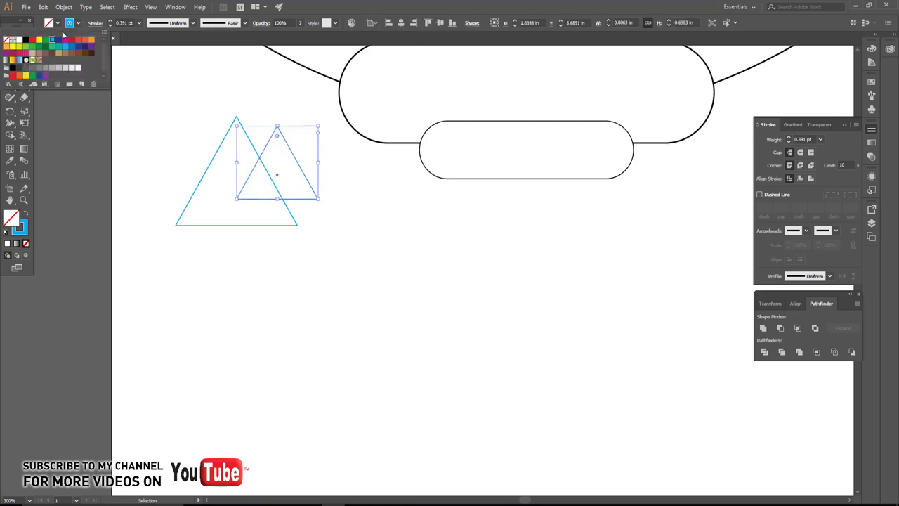
pyautogui.click(18, 39)
pyautogui.click(335, 226)
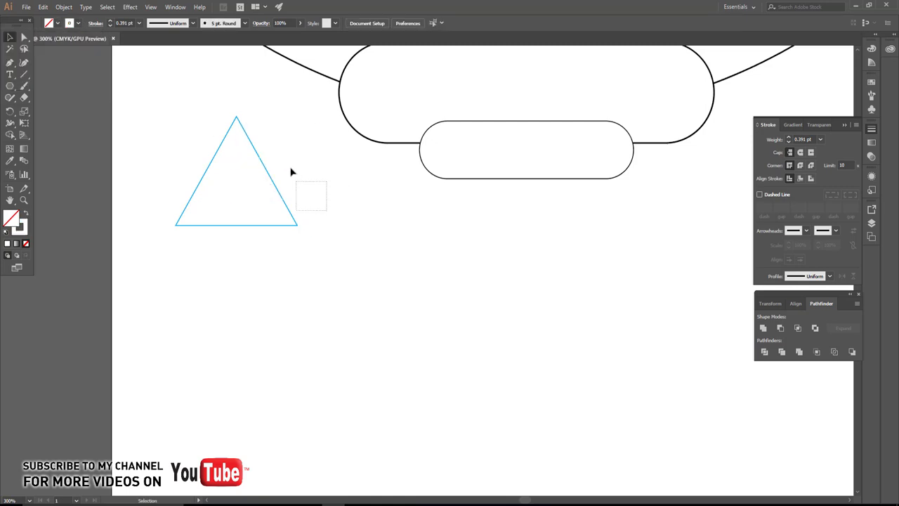
pyautogui.click(291, 170)
# Set the small white triangle's outline weight to 1 pt.
pyautogui.click(138, 23)
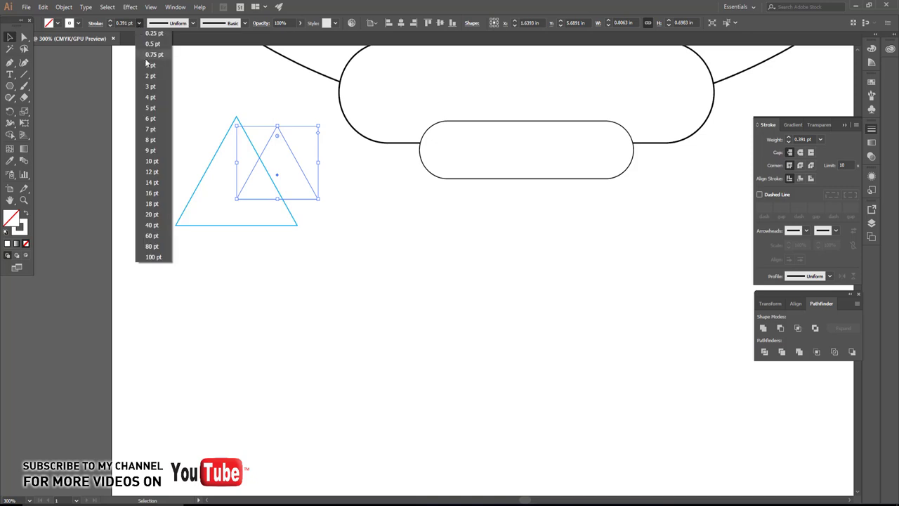
pyautogui.click(149, 68)
pyautogui.click(243, 257)
pyautogui.scroll(-1, 243, 257)
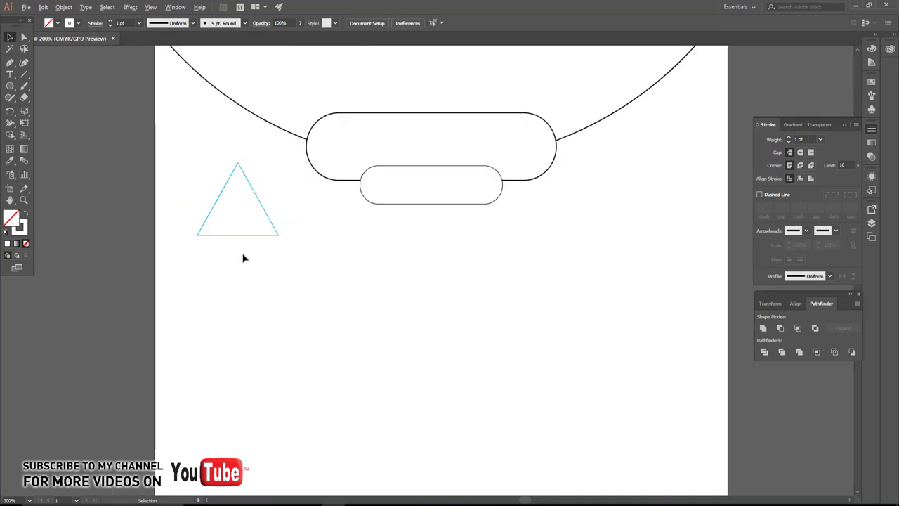
pyautogui.scroll(-1, 243, 257)
pyautogui.scroll(-1, 276, 259)
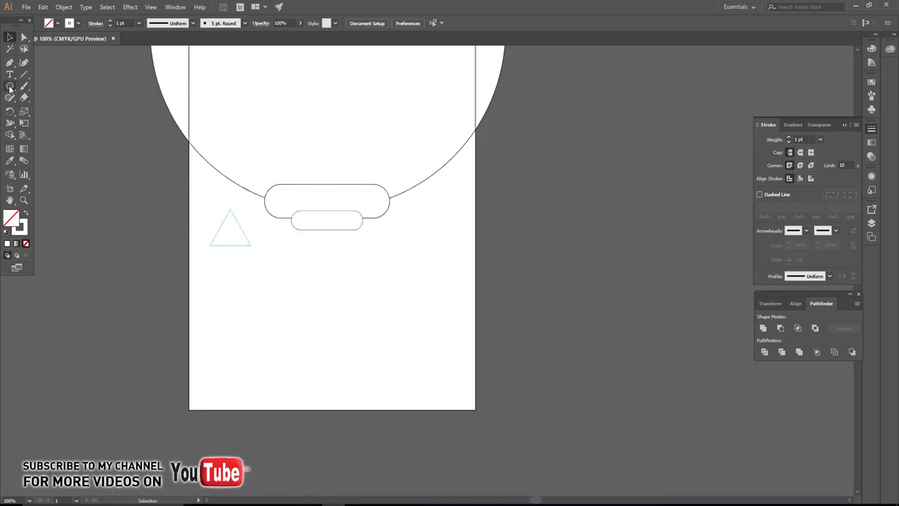
# Draw a page-sized rectangle and fill it with a gradient swatch.
pyautogui.moveTo(9, 86); pyautogui.dragTo(49, 89)
pyautogui.scroll(2, 225, 175)
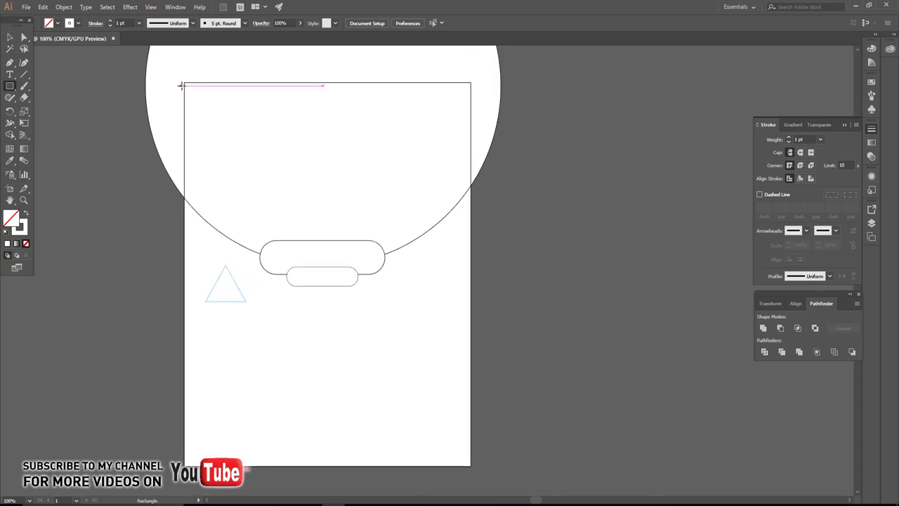
pyautogui.moveTo(185, 83)
pyautogui.mouseDown()
pyautogui.moveTo(438, 394)
pyautogui.moveTo(471, 464)
pyautogui.mouseUp()
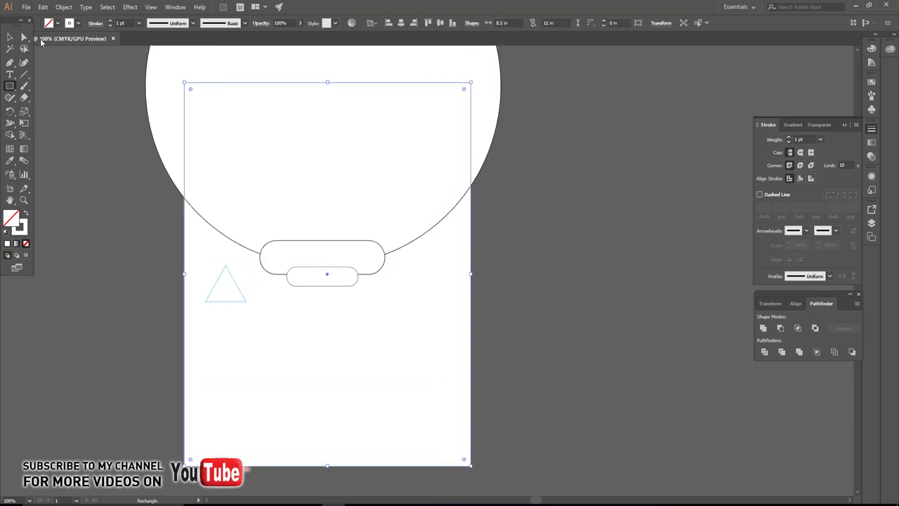
pyautogui.click(55, 25)
pyautogui.click(13, 61)
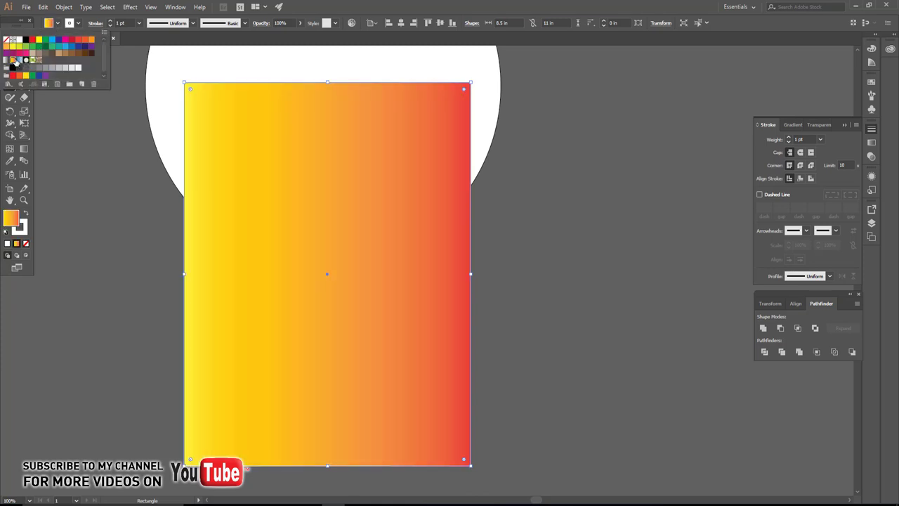
# In the Gradient panel, set the left stop to cyan 67, magenta 8.
pyautogui.click(871, 143)
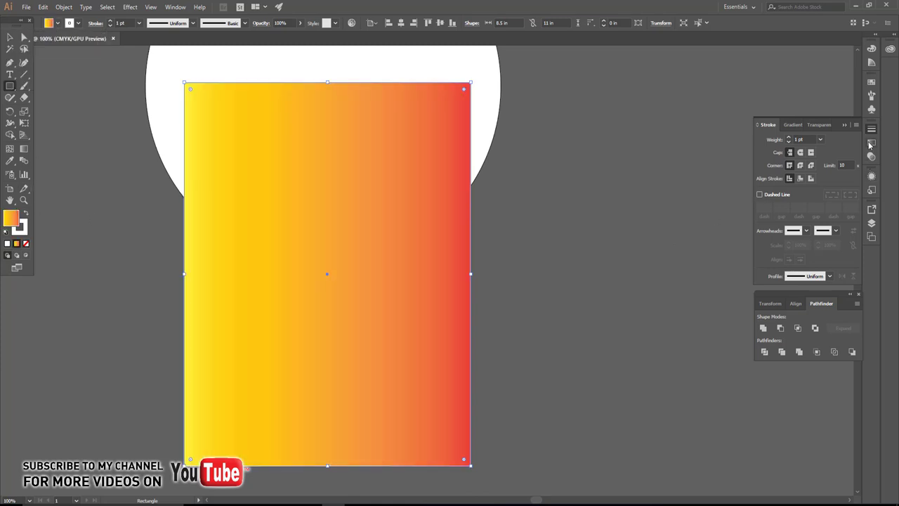
pyautogui.moveTo(784, 251)
pyautogui.mouseDown()
pyautogui.moveTo(829, 261)
pyautogui.moveTo(766, 252)
pyautogui.mouseUp()
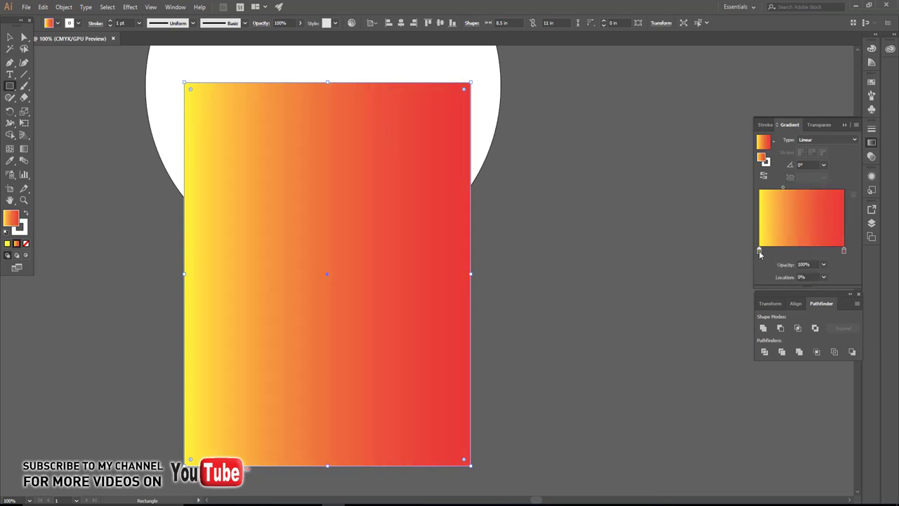
pyautogui.doubleClick(759, 250)
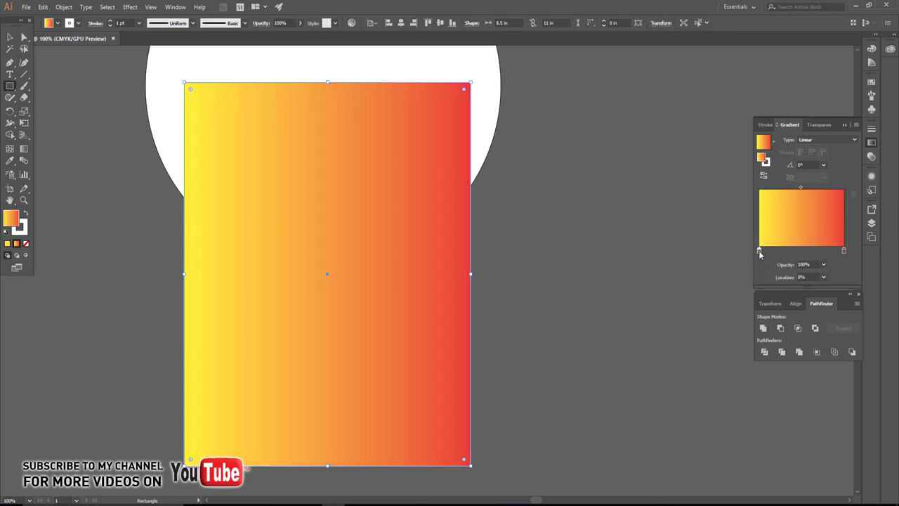
pyautogui.doubleClick(759, 251)
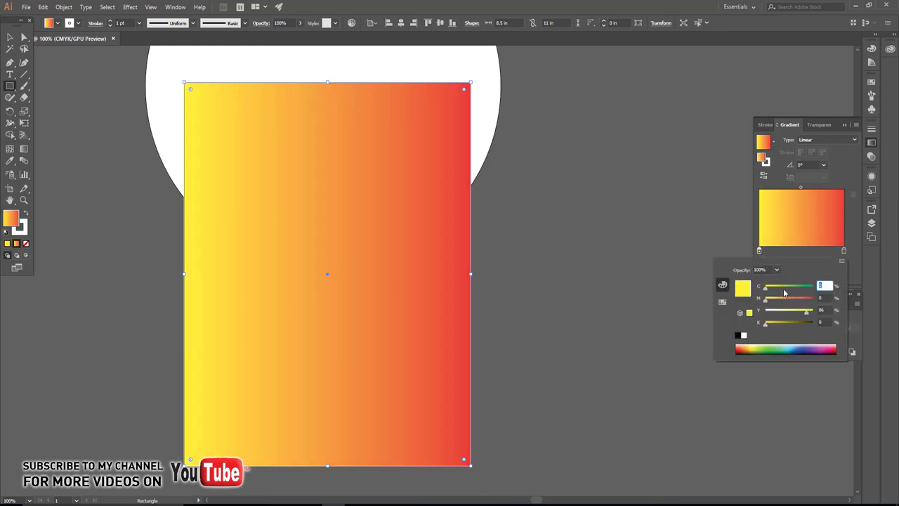
pyautogui.write('67')
pyautogui.press('Tab')
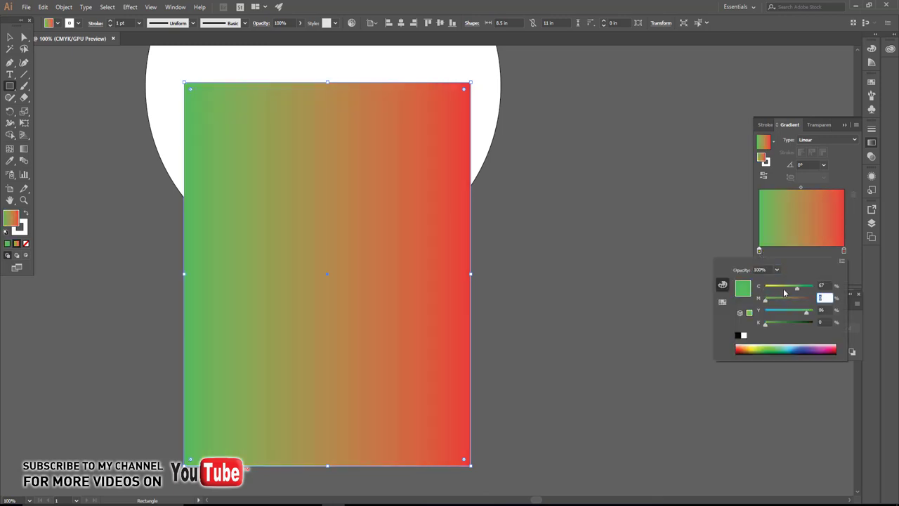
pyautogui.write('8')
pyautogui.press('Tab')
pyautogui.press('Tab')
pyautogui.press('Tab')
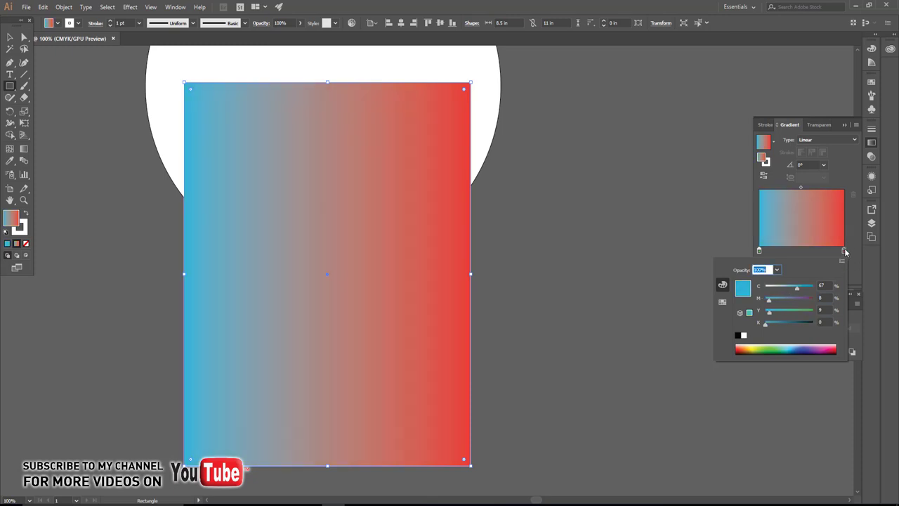
# Set the right gradient stop to cyan 94, magenta 62, yellow 0 blue.
pyautogui.click(844, 250)
pyautogui.doubleClick(843, 251)
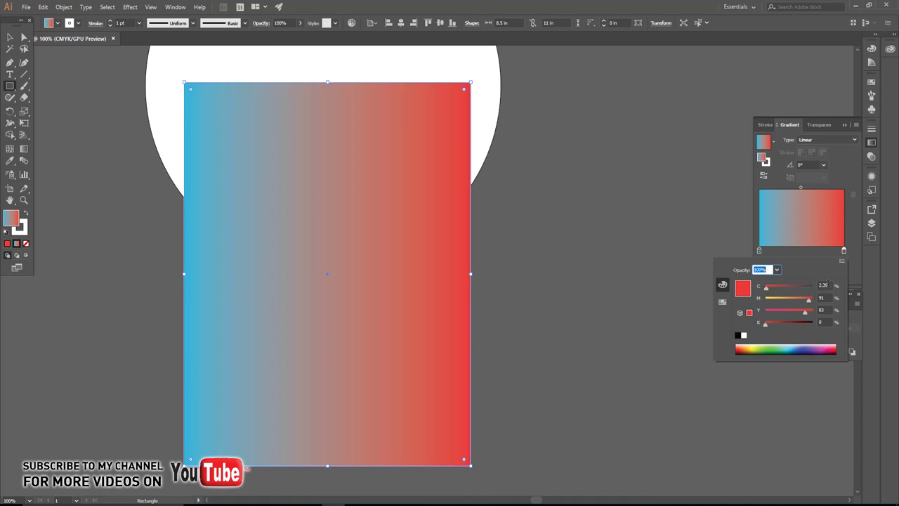
pyautogui.click(825, 285)
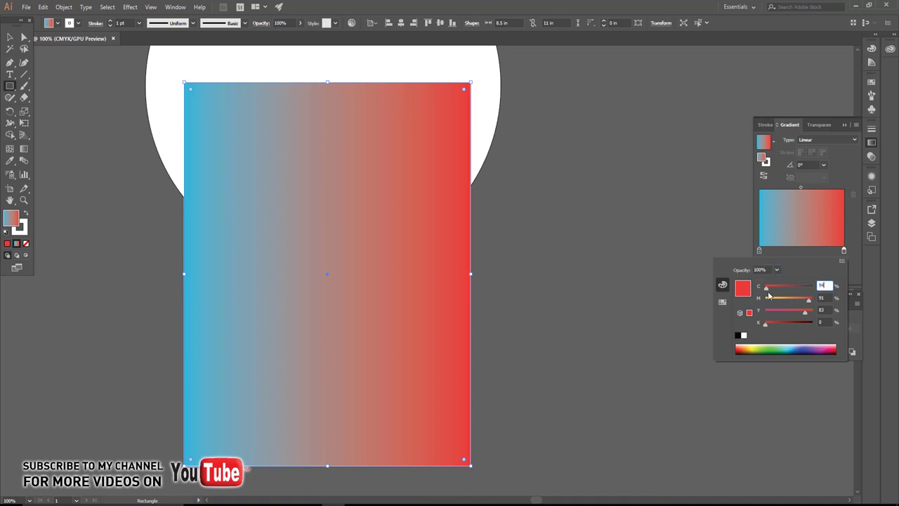
pyautogui.press('Tab')
pyautogui.write('62')
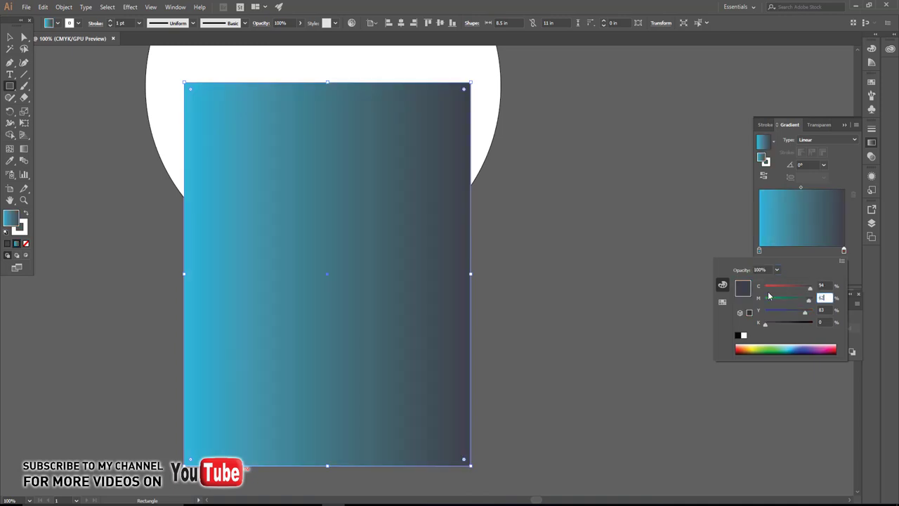
pyautogui.press('Tab')
pyautogui.write('0')
pyautogui.press('Tab')
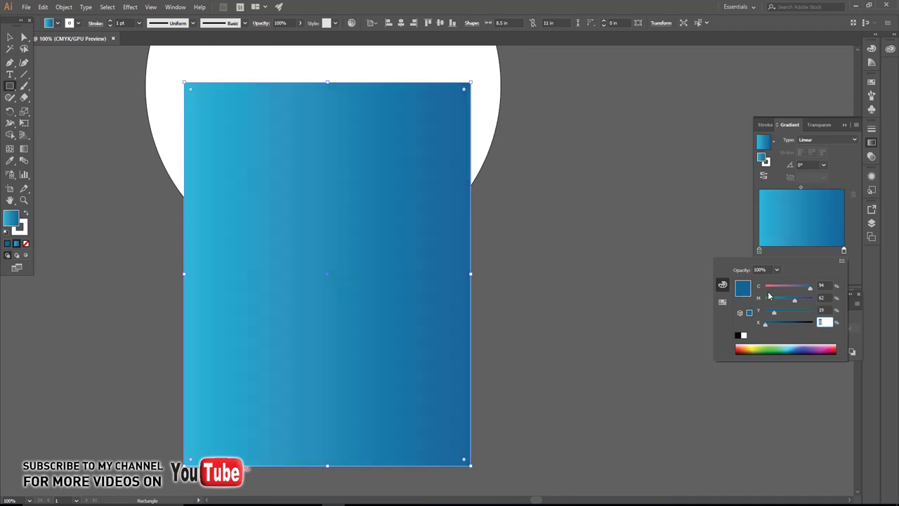
pyautogui.press('Return')
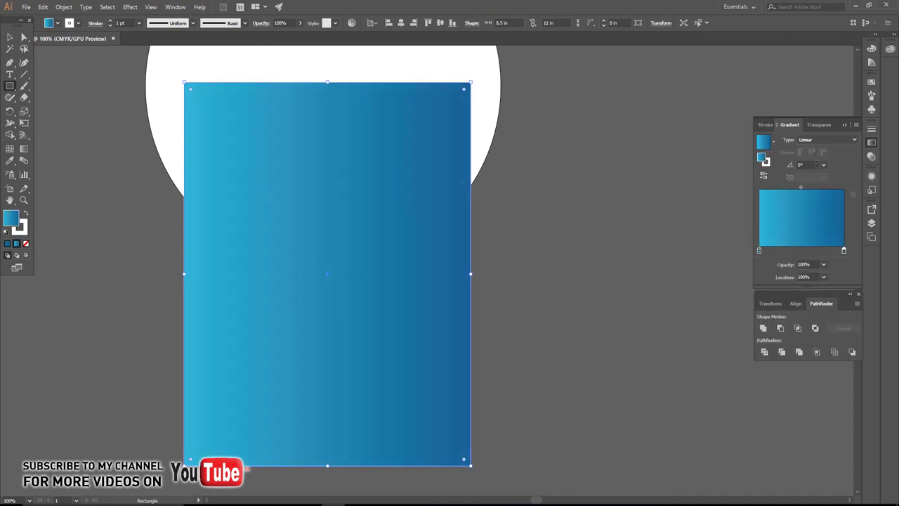
# Set the gradient angle to 90° and reverse it so the top is lighter.
pyautogui.click(808, 165)
pyautogui.write('0')
pyautogui.press('Return')
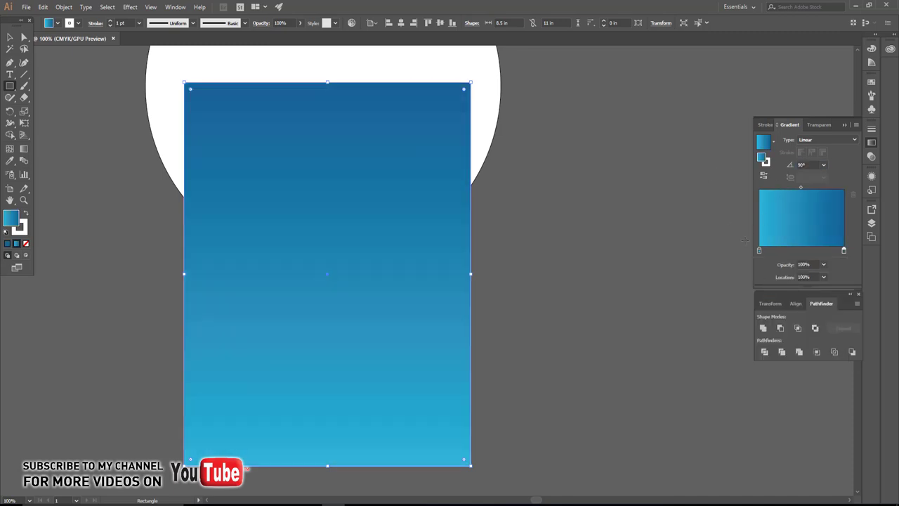
pyautogui.click(765, 175)
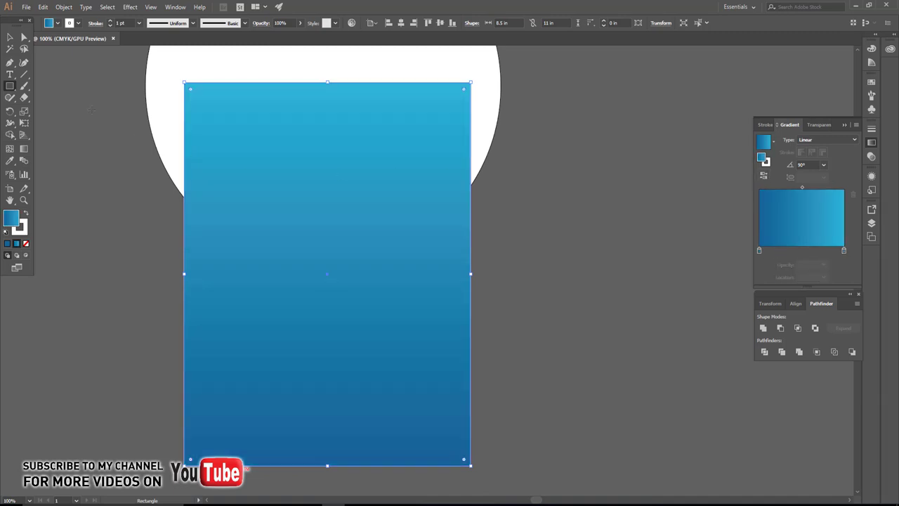
pyautogui.click(24, 148)
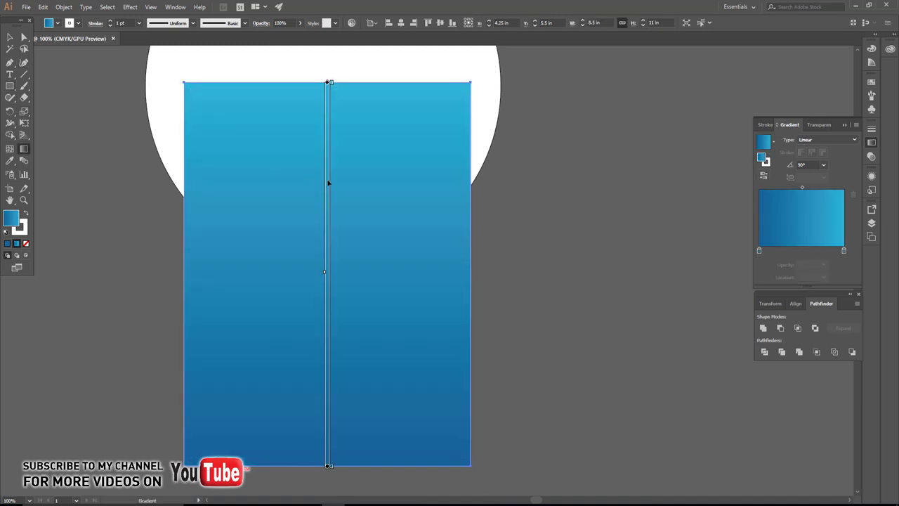
# Drag the gradient start down to lighten the top, then send the rectangle to back.
pyautogui.moveTo(328, 183); pyautogui.dragTo(326, 271)
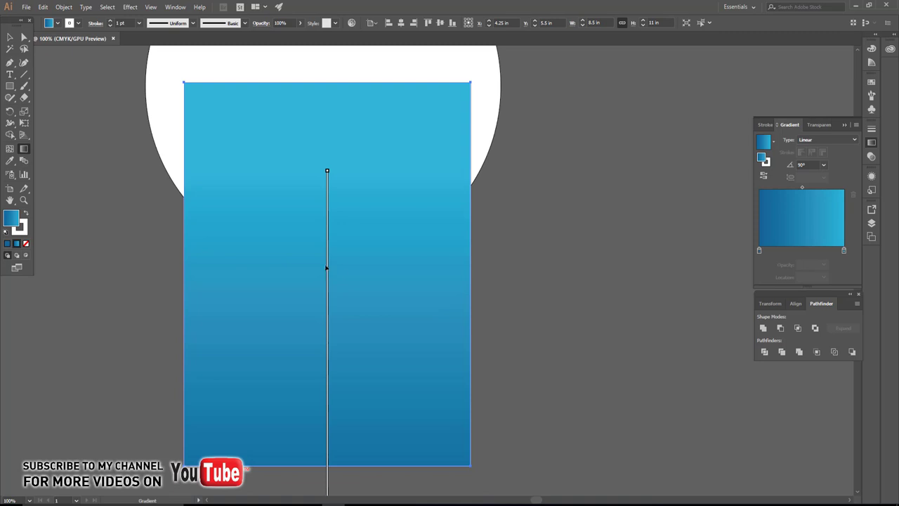
pyautogui.press('v')
pyautogui.hotkey('ctrl', 'shift', 'a')
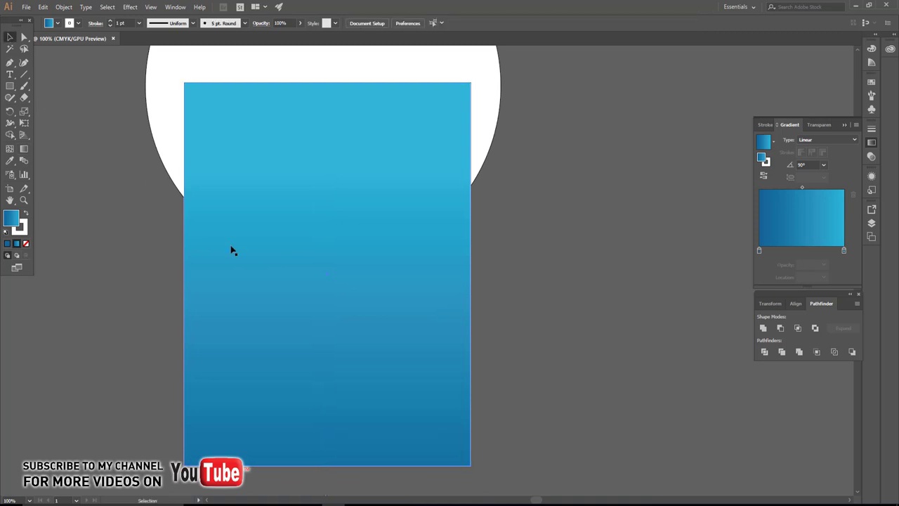
pyautogui.rightClick(232, 250)
pyautogui.moveTo(257, 397)
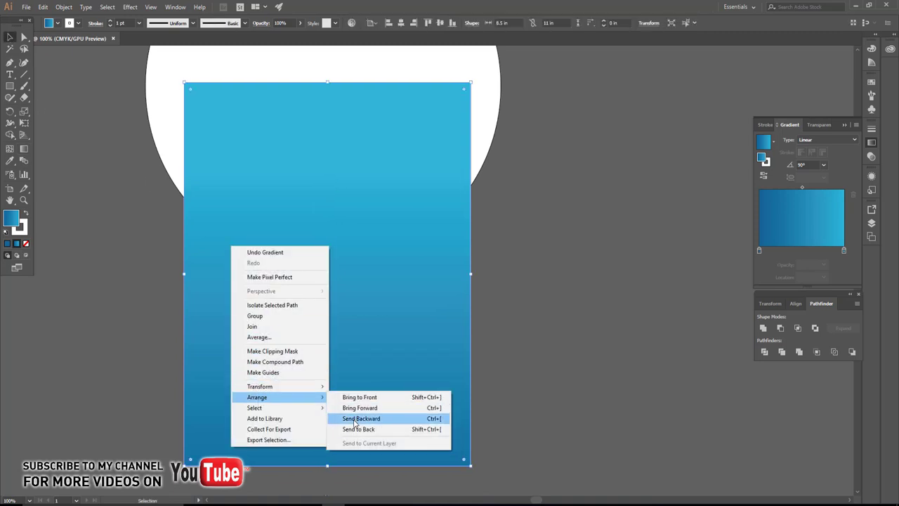
pyautogui.click(357, 429)
pyautogui.hscroll(-1, 321, 317)
pyautogui.scroll(3, 294, 309)
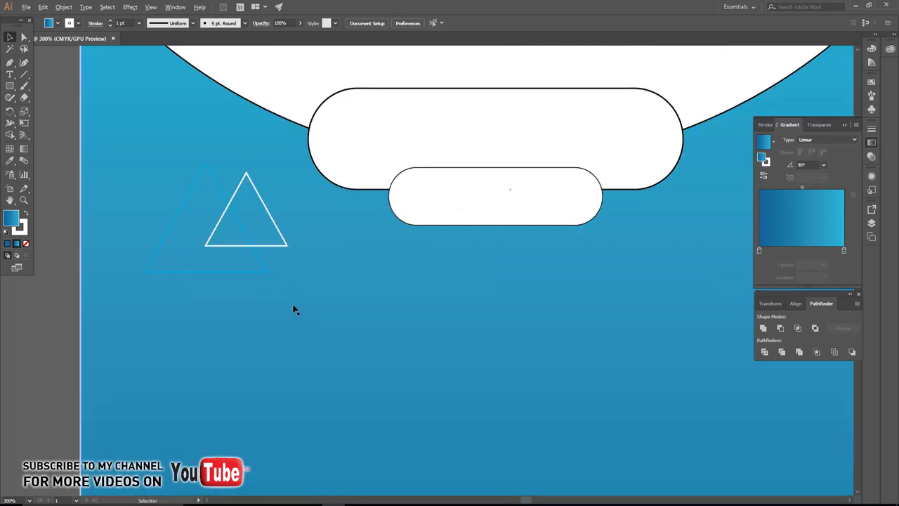
pyautogui.scroll(-2, 332, 319)
# Remove the background rectangle's outline by setting Stroke to None.
pyautogui.click(333, 321)
pyautogui.click(77, 24)
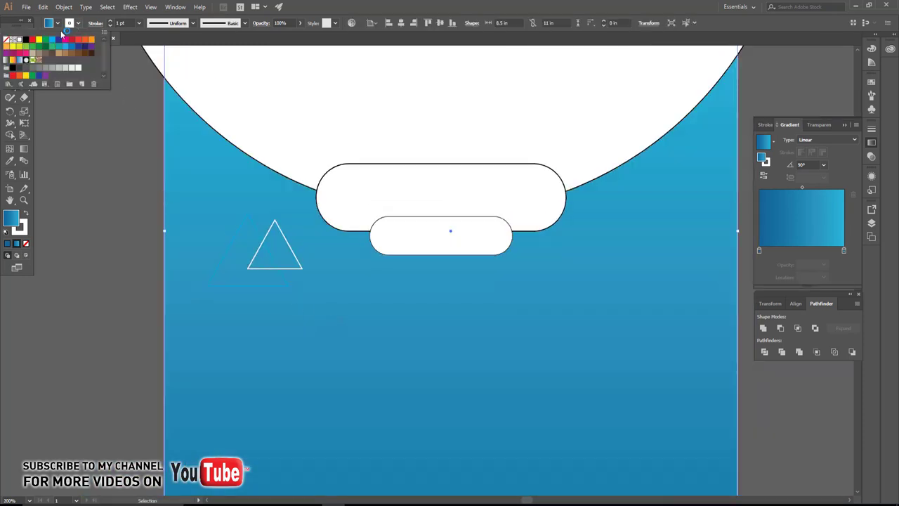
pyautogui.click(9, 40)
pyautogui.click(112, 201)
# Lock the background rectangle in the Layers panel under Layer 1.
pyautogui.click(246, 380)
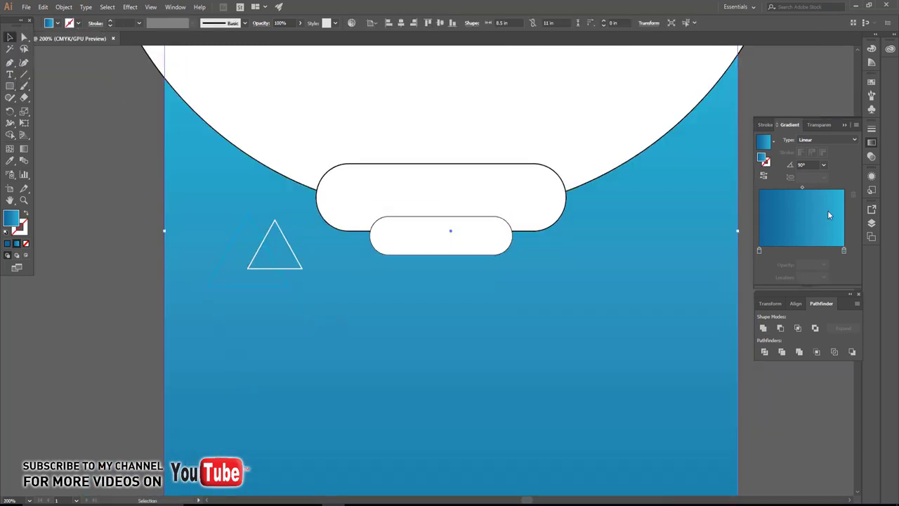
pyautogui.click(872, 223)
pyautogui.click(778, 221)
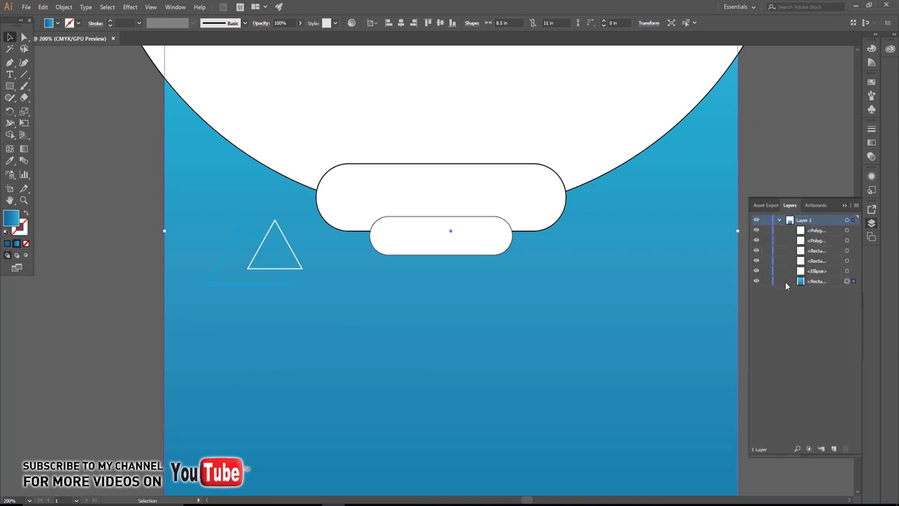
pyautogui.click(766, 281)
pyautogui.scroll(2, 321, 287)
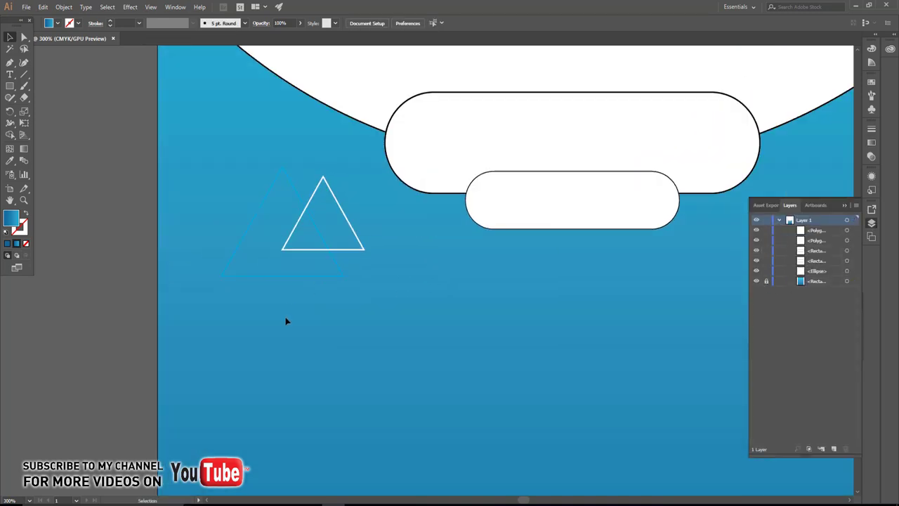
# Set the triangle outline weight to 1 pt.
pyautogui.click(243, 278)
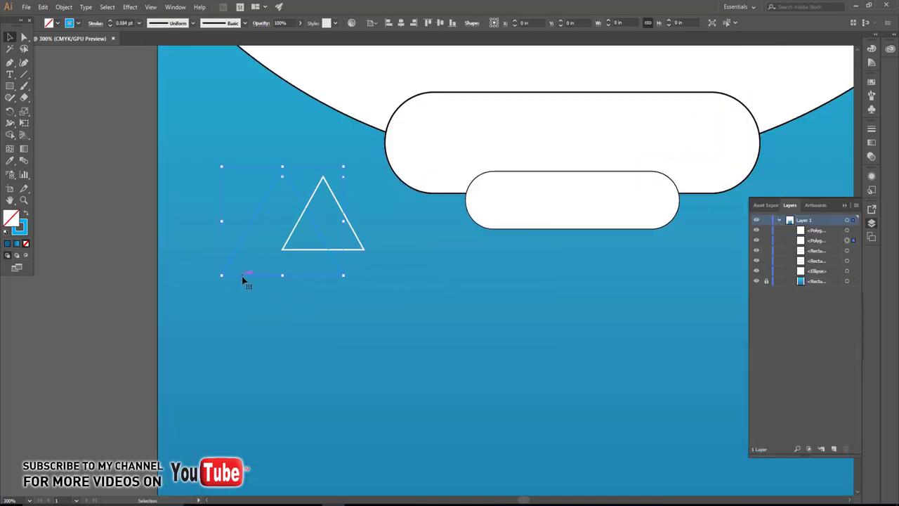
pyautogui.click(138, 24)
pyautogui.click(150, 66)
pyautogui.click(349, 335)
pyautogui.scroll(1, 317, 308)
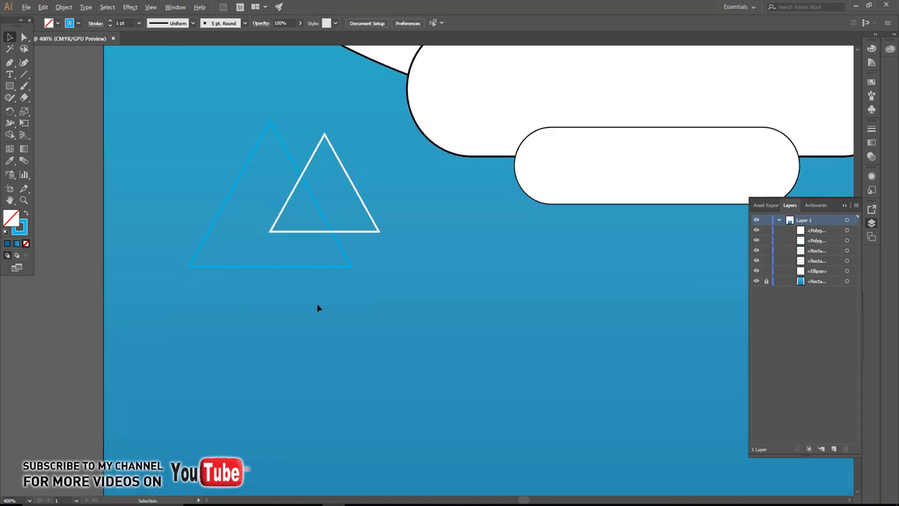
pyautogui.scroll(1, 323, 306)
pyautogui.scroll(1, 337, 281)
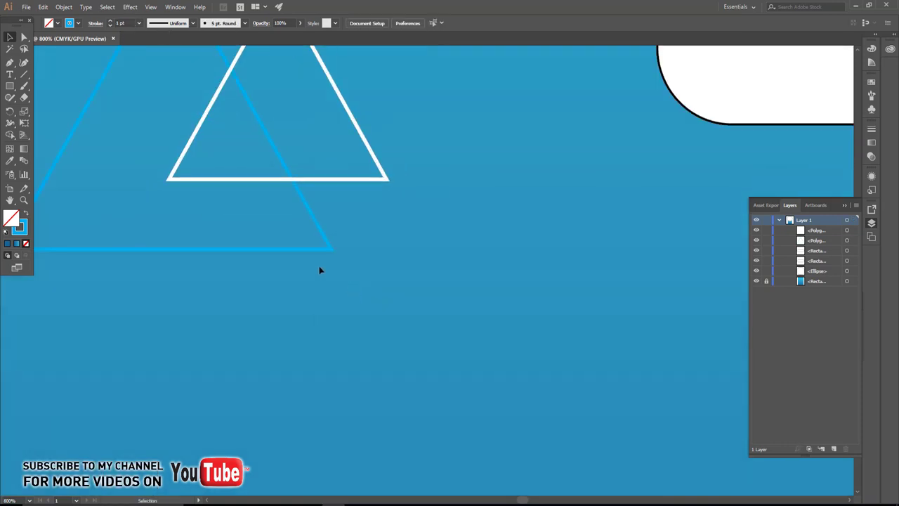
pyautogui.click(313, 249)
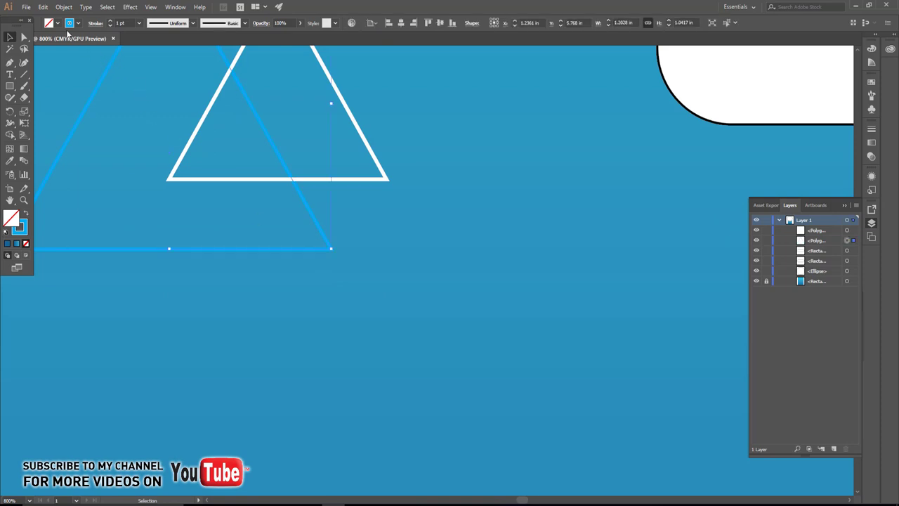
pyautogui.click(371, 266)
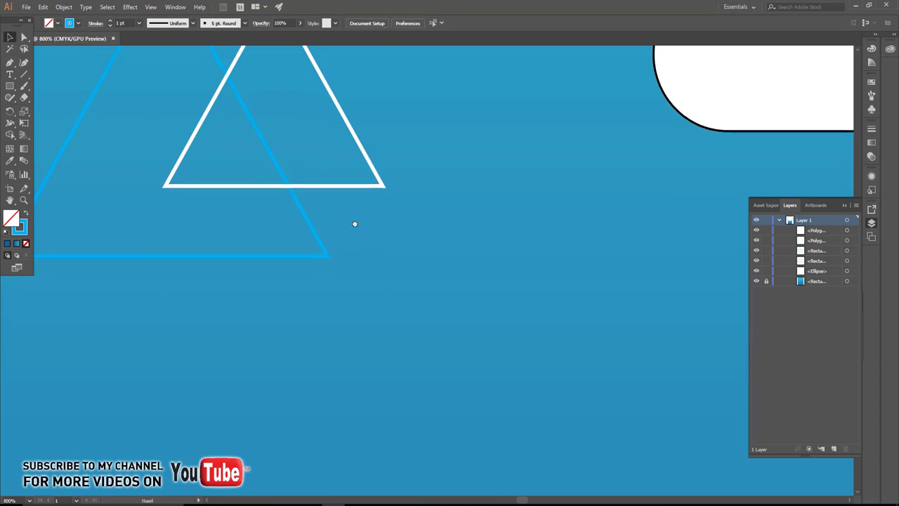
pyautogui.scroll(2, 356, 223)
# Place a copy of the white triangle and make it solid yellow with no outline.
pyautogui.moveTo(337, 219)
pyautogui.mouseDown()
pyautogui.moveTo(340, 287)
pyautogui.moveTo(357, 291)
pyautogui.moveTo(336, 266)
pyautogui.mouseUp()
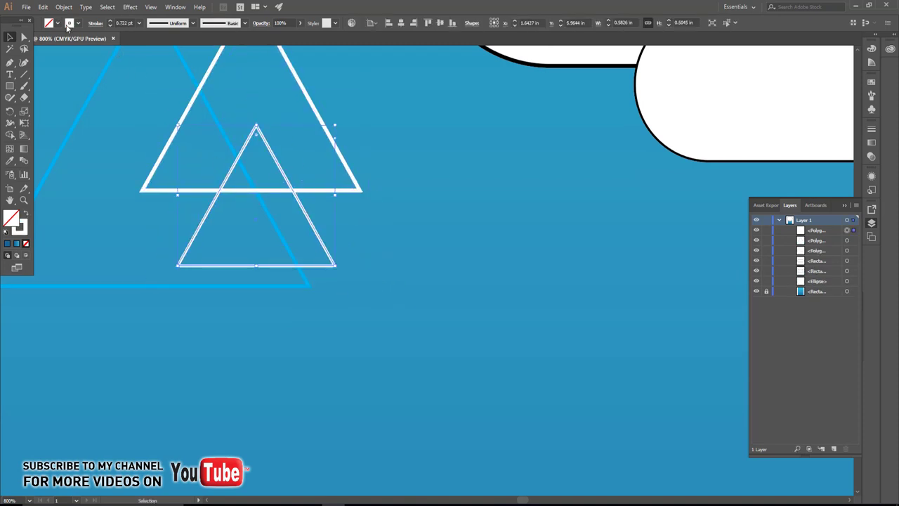
pyautogui.click(68, 23)
pyautogui.click(17, 47)
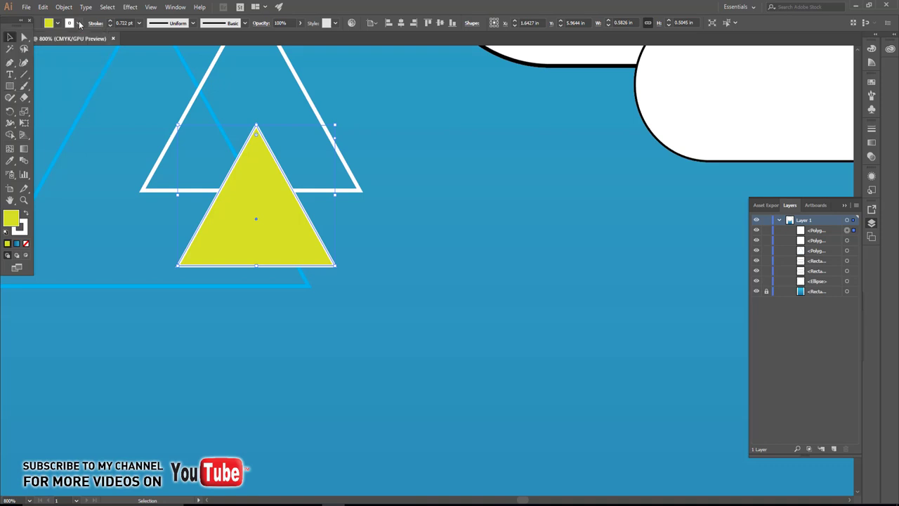
pyautogui.click(8, 40)
pyautogui.click(369, 241)
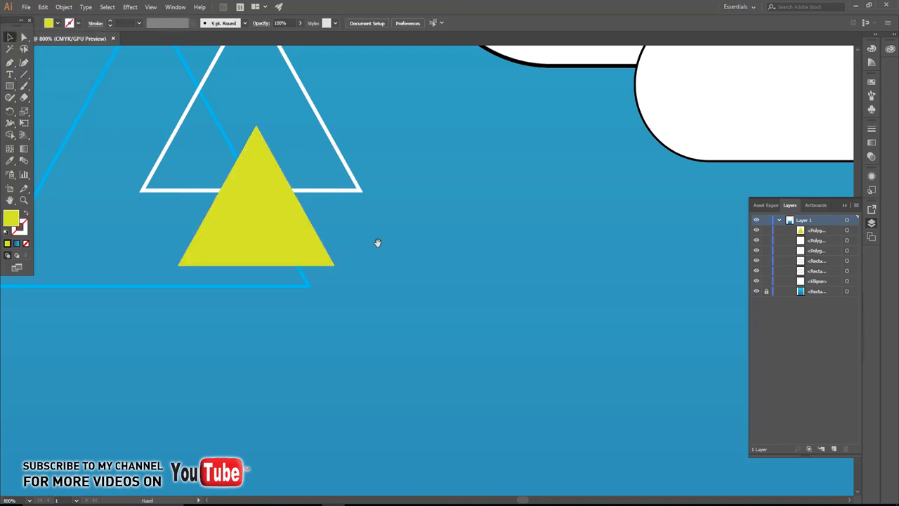
# Bring the white outline triangle to the front, then select all three triangles.
pyautogui.click(341, 187)
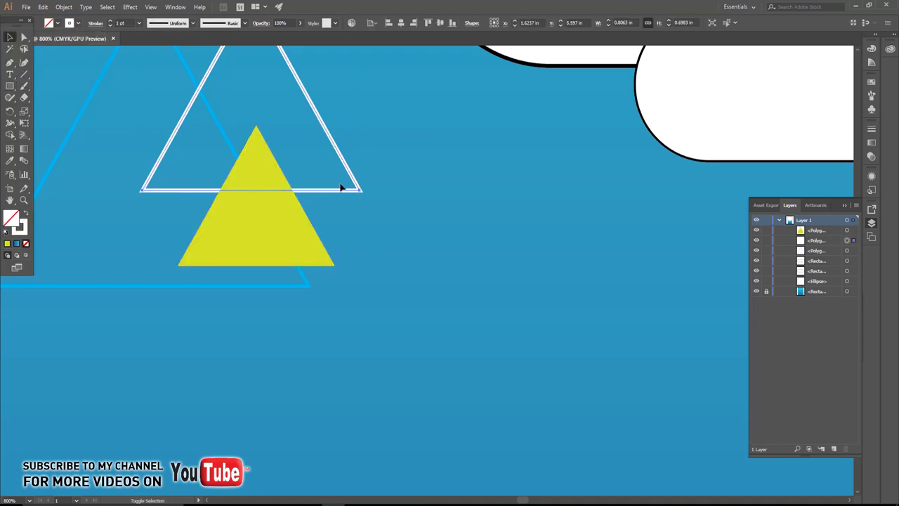
pyautogui.hotkey('ctrl', 'shift', ']')
pyautogui.click(414, 257)
pyautogui.scroll(-2, 411, 253)
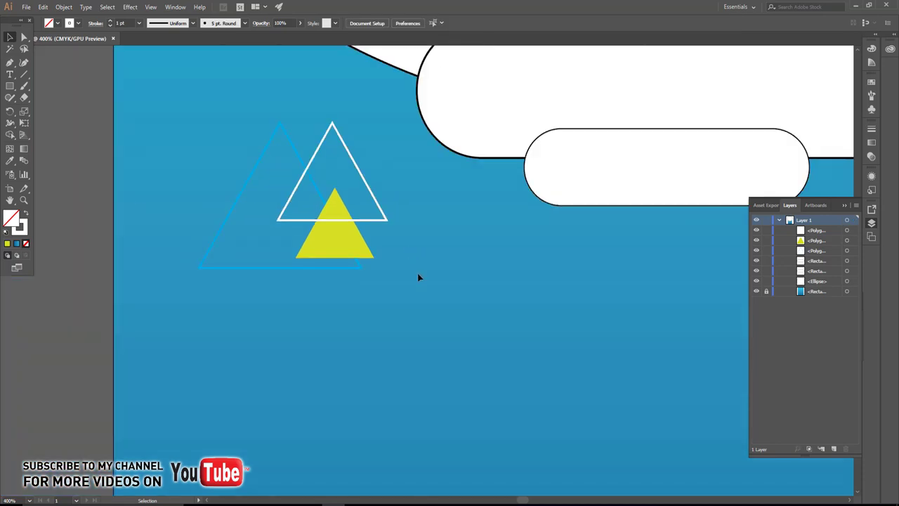
pyautogui.moveTo(421, 278); pyautogui.dragTo(313, 211)
pyautogui.moveTo(361, 259); pyautogui.dragTo(311, 176)
# Alt-drag a copy of the triangle pair to the right of the pill banners.
pyautogui.hscroll(1, 358, 241)
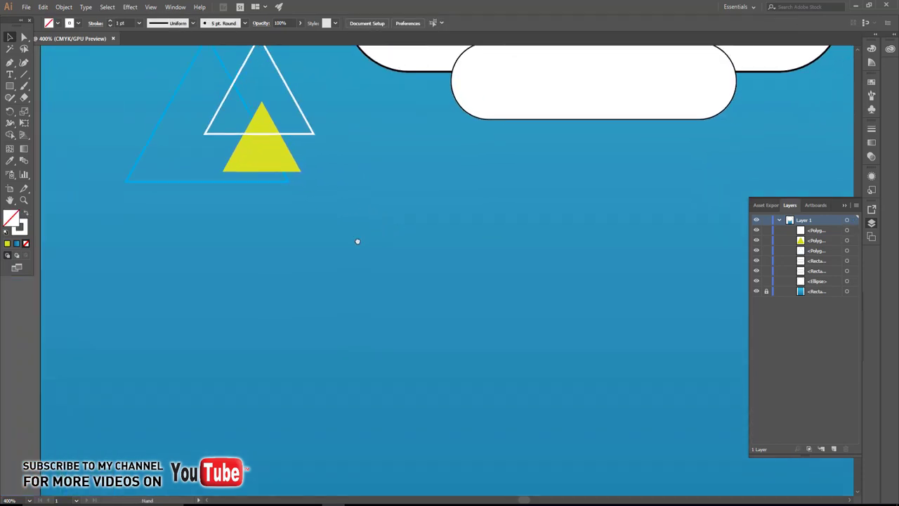
pyautogui.scroll(1, 281, 183)
pyautogui.moveTo(266, 157)
pyautogui.mouseDown()
pyautogui.moveTo(286, 172)
pyautogui.moveTo(658, 237)
pyautogui.moveTo(315, 307)
pyautogui.mouseUp()
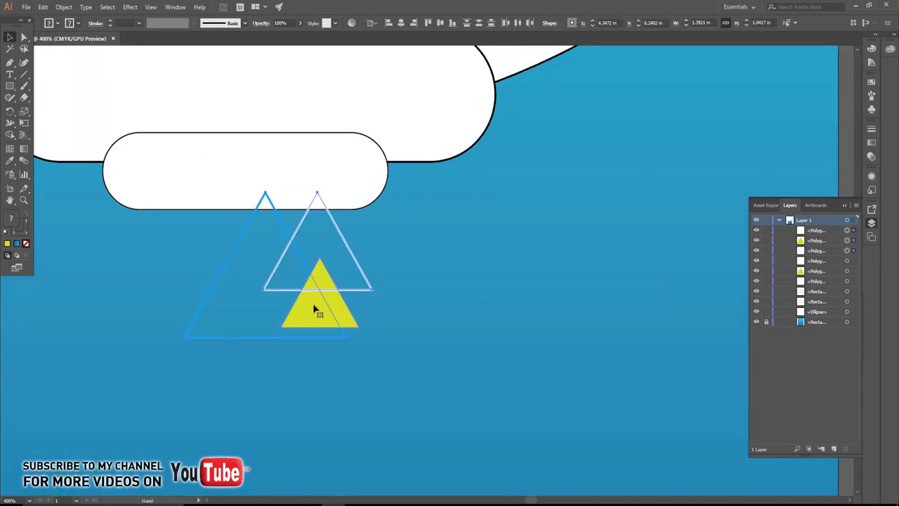
pyautogui.moveTo(638, 200)
pyautogui.mouseDown()
pyautogui.moveTo(500, 250)
pyautogui.moveTo(423, 341)
pyautogui.mouseUp()
pyautogui.scroll(-2, 500, 250)
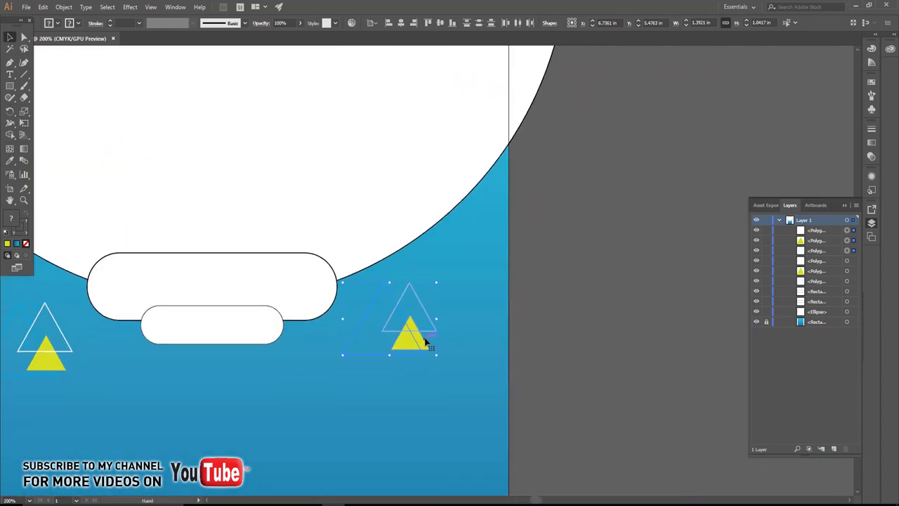
pyautogui.click(493, 349)
pyautogui.scroll(-3, 458, 190)
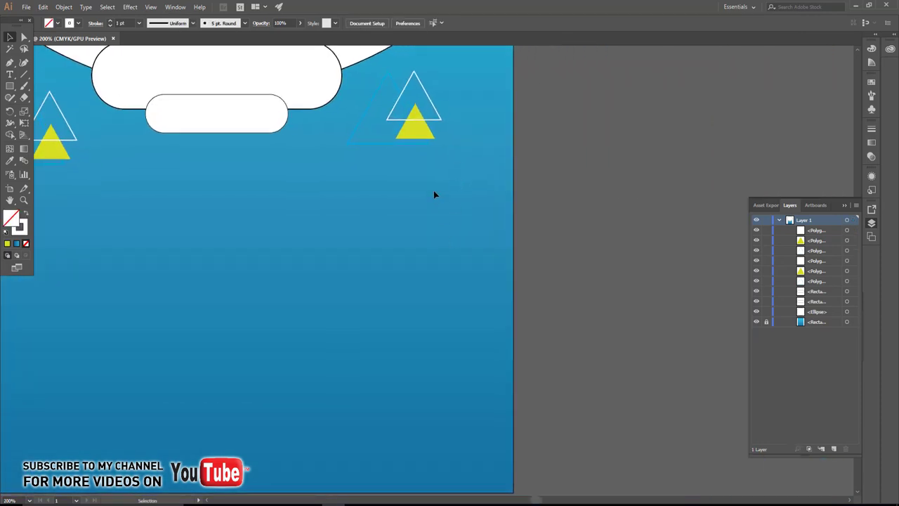
pyautogui.scroll(1, 434, 195)
pyautogui.scroll(2, 353, 301)
# Delete the copy's blue triangle outline and fill the remaining outline triangle white.
pyautogui.click(313, 271)
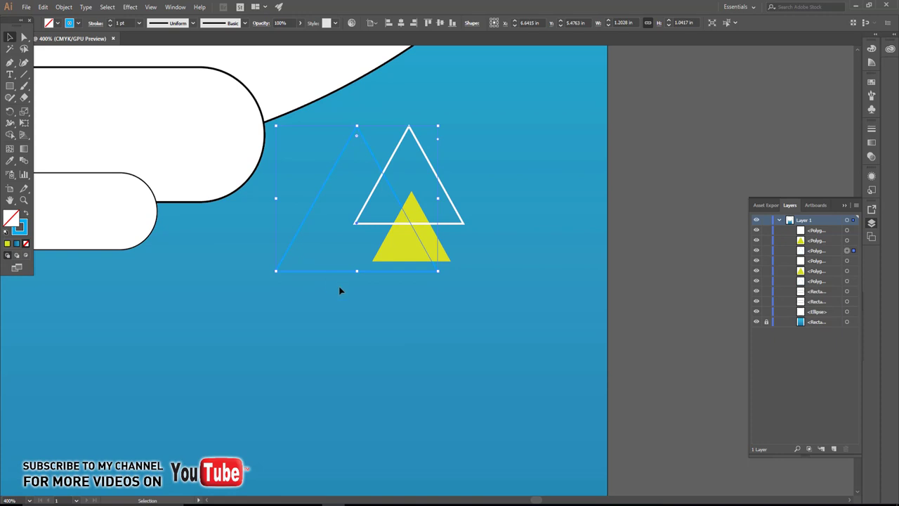
pyautogui.press('Delete')
pyautogui.scroll(1, 425, 237)
pyautogui.click(429, 221)
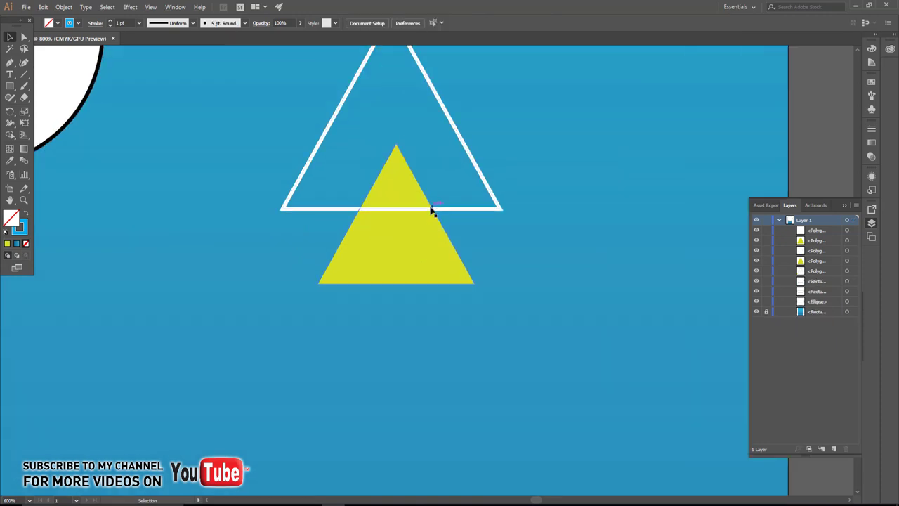
pyautogui.click(341, 102)
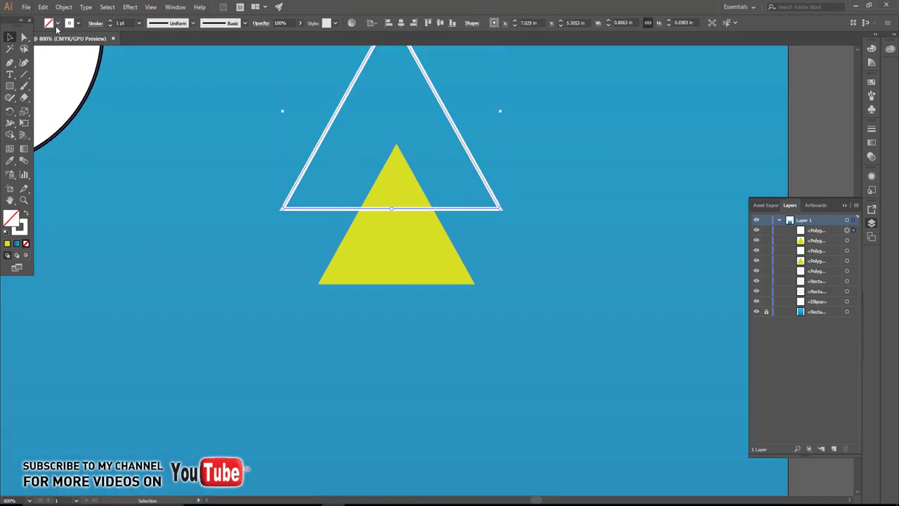
pyautogui.click(58, 22)
pyautogui.click(24, 39)
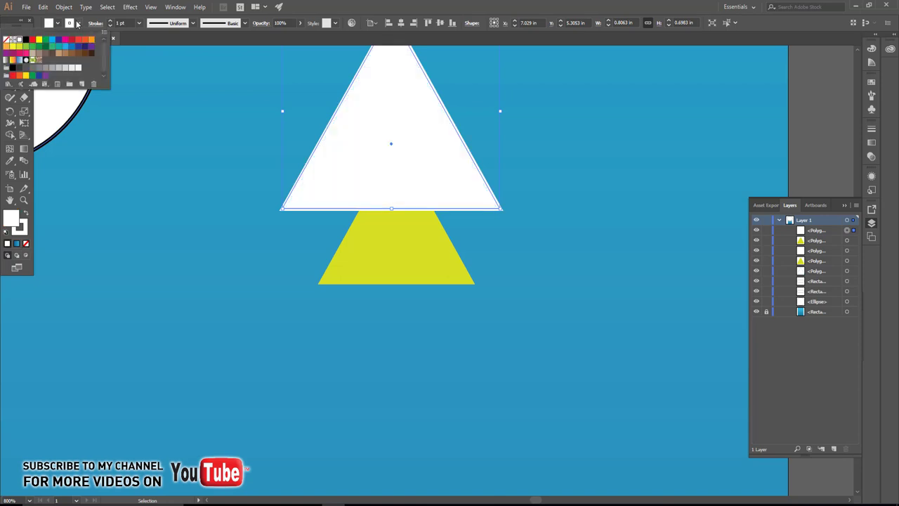
# Rotate the white triangle 60° to point down, shrink it, and set it beside the yellow one.
pyautogui.moveTo(444, 176); pyautogui.dragTo(586, 202)
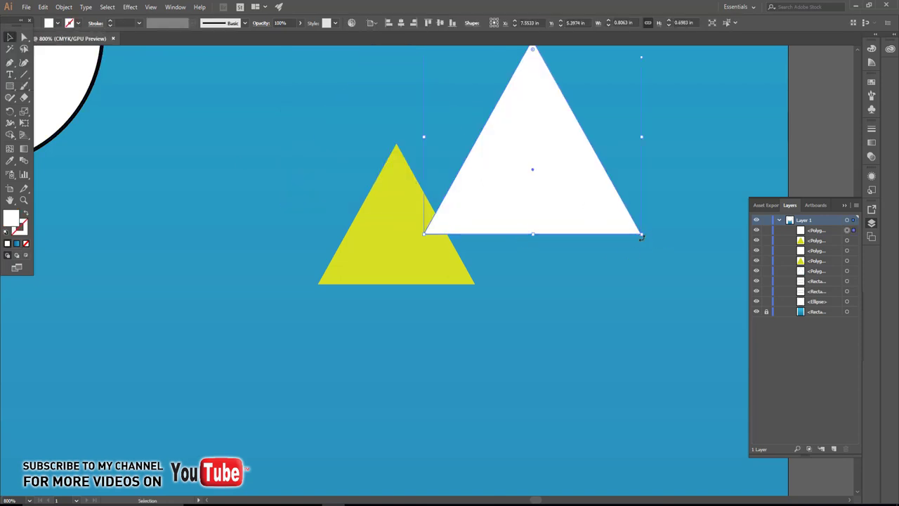
pyautogui.moveTo(653, 239)
pyautogui.mouseDown()
pyautogui.moveTo(618, 119)
pyautogui.moveTo(587, 138)
pyautogui.mouseUp()
pyautogui.moveTo(550, 162); pyautogui.dragTo(505, 208)
pyautogui.moveTo(466, 140); pyautogui.dragTo(547, 295)
pyautogui.hotkey('ctrl', '-')
pyautogui.hotkey('ctrl', '-')
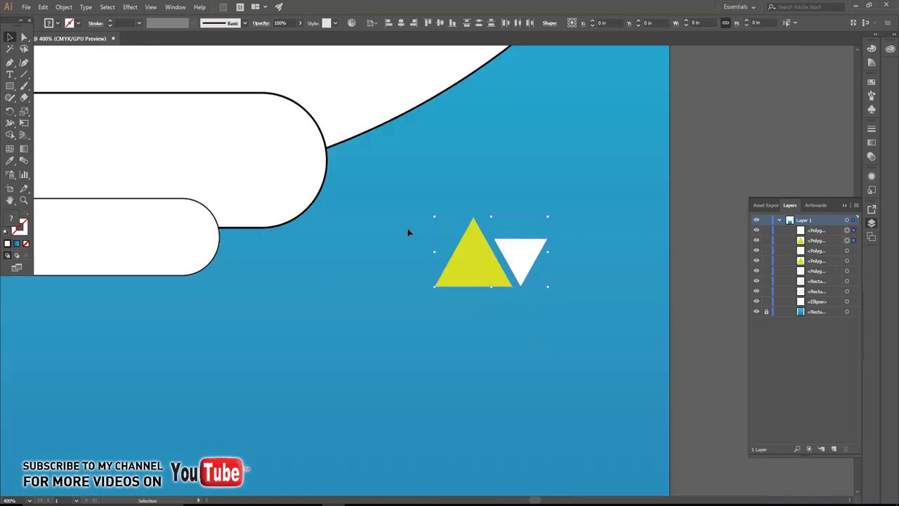
# Group the yellow and white triangles and enlarge the group.
pyautogui.hotkey('ctrl', 'g')
pyautogui.moveTo(547, 217); pyautogui.dragTo(595, 187)
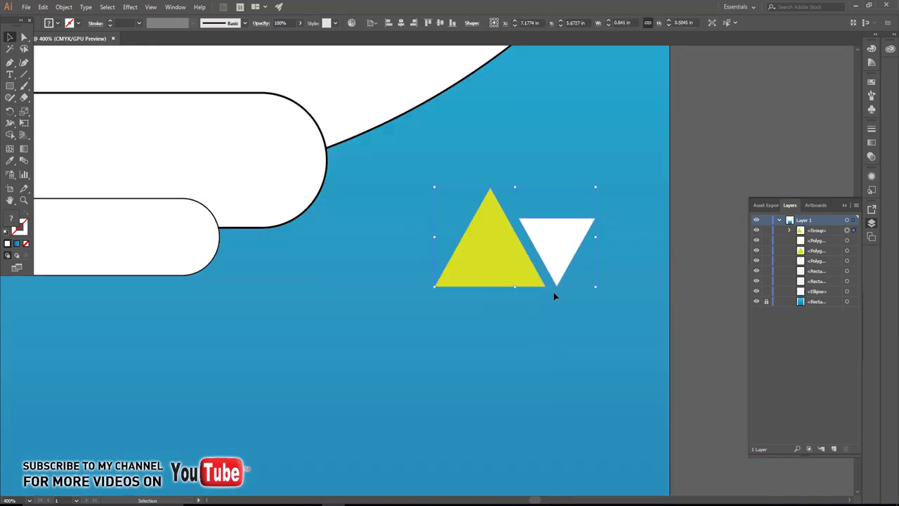
pyautogui.click(554, 297)
pyautogui.hotkey('ctrl', '-')
pyautogui.click(434, 222)
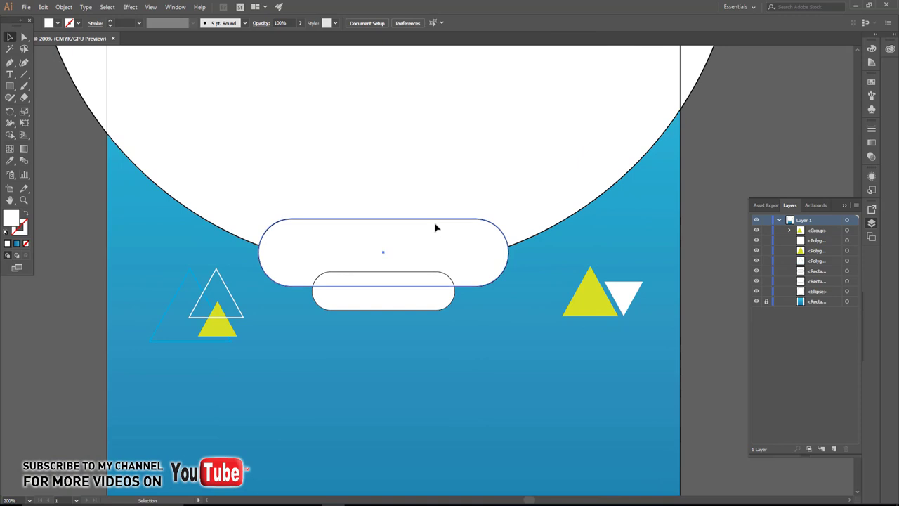
# Fill the wider upper pill banner dark navy blue, leaving the lower pill white.
pyautogui.click(59, 24)
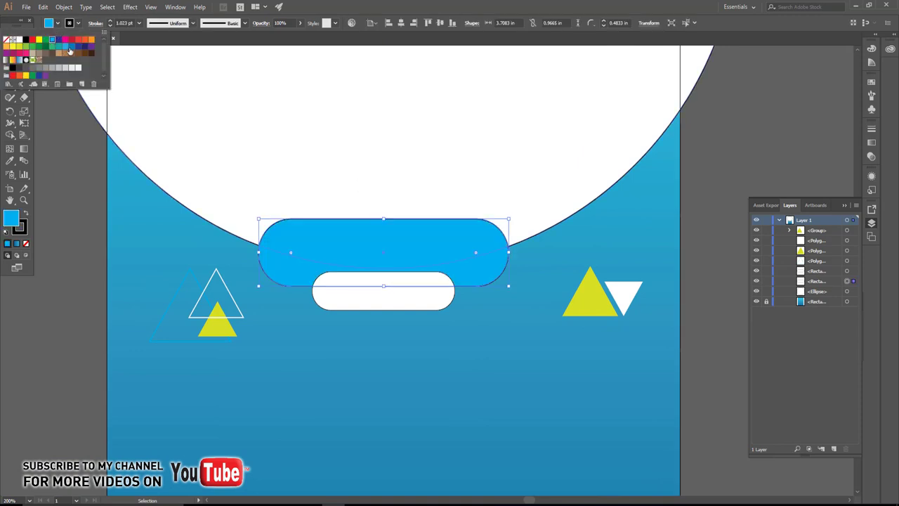
pyautogui.click(78, 46)
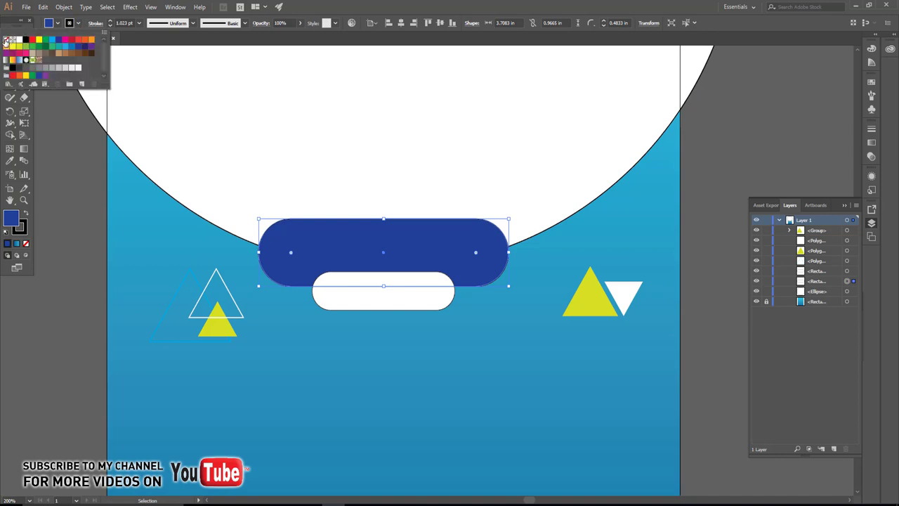
pyautogui.click(311, 311)
pyautogui.moveTo(339, 301); pyautogui.dragTo(348, 250)
pyautogui.click(361, 237)
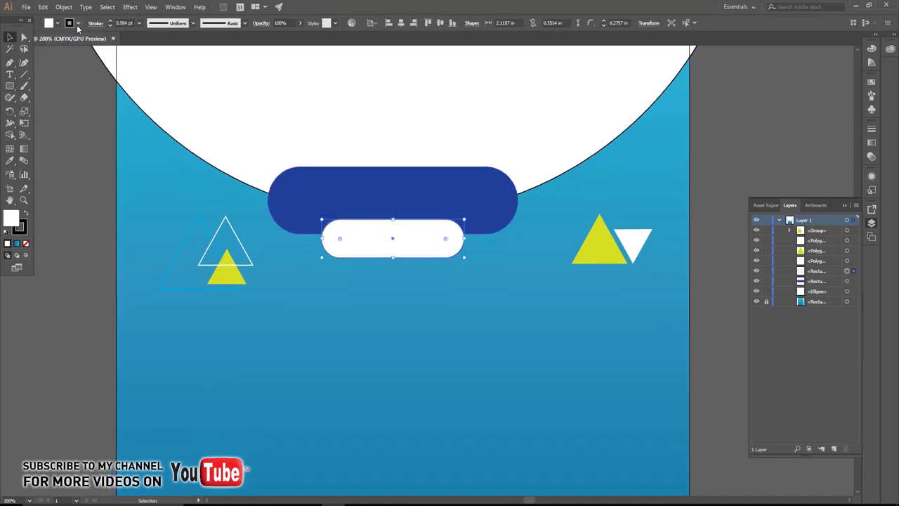
pyautogui.click(58, 26)
pyautogui.click(294, 300)
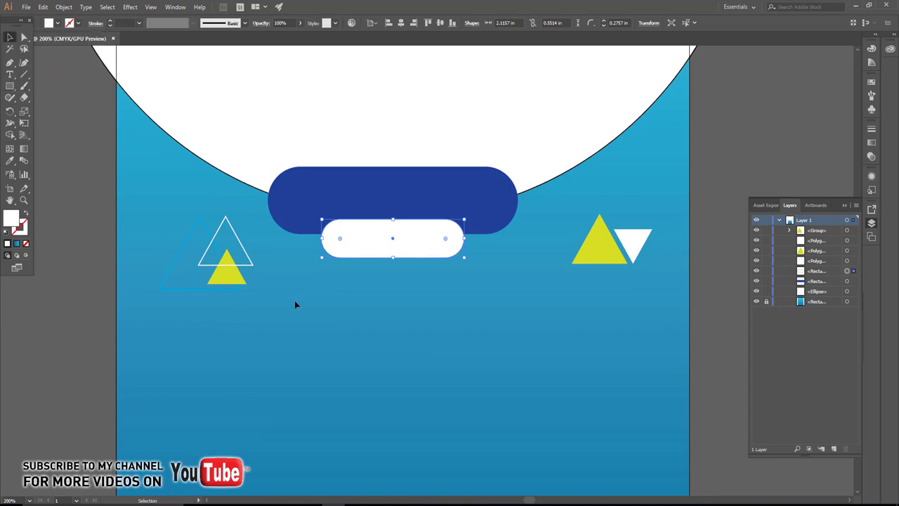
pyautogui.scroll(-1, 312, 309)
pyautogui.moveTo(312, 314); pyautogui.dragTo(357, 367)
pyautogui.click(253, 208)
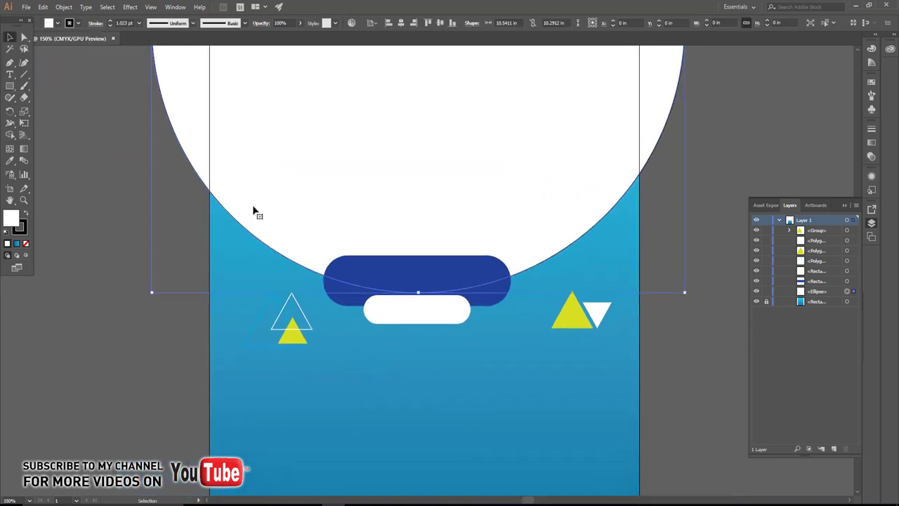
# Place the Child-Care-Image-7 photo, enlarge it, and park it left of the artboard.
pyautogui.click(26, 7)
pyautogui.click(44, 163)
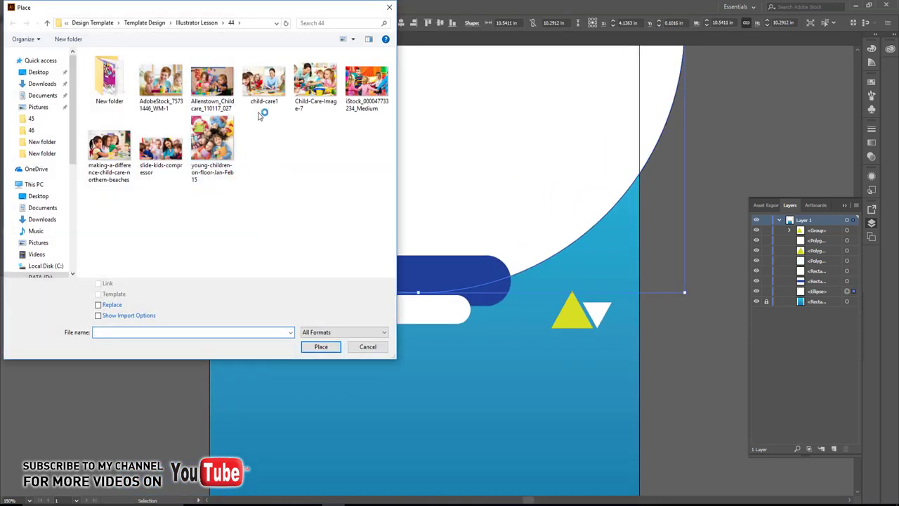
pyautogui.click(303, 88)
pyautogui.click(321, 346)
pyautogui.click(327, 127)
pyautogui.scroll(-3, 327, 140)
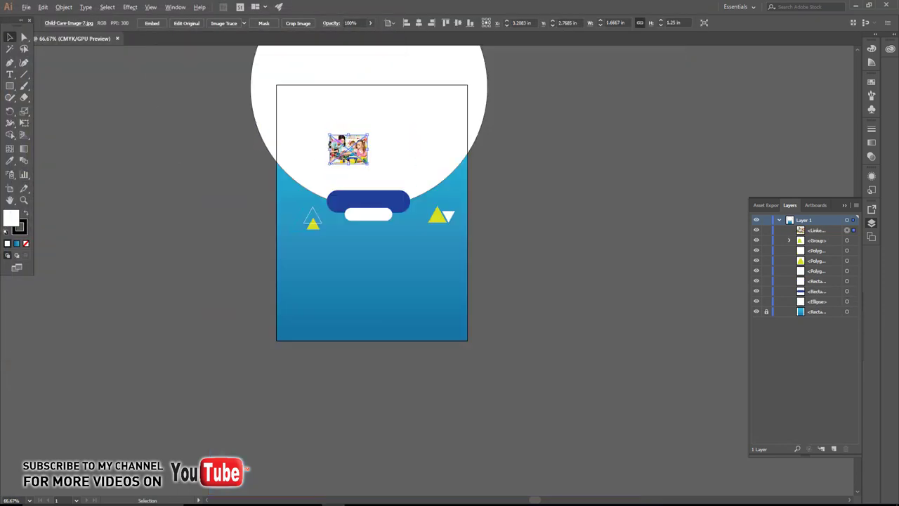
pyautogui.moveTo(360, 159); pyautogui.dragTo(419, 205)
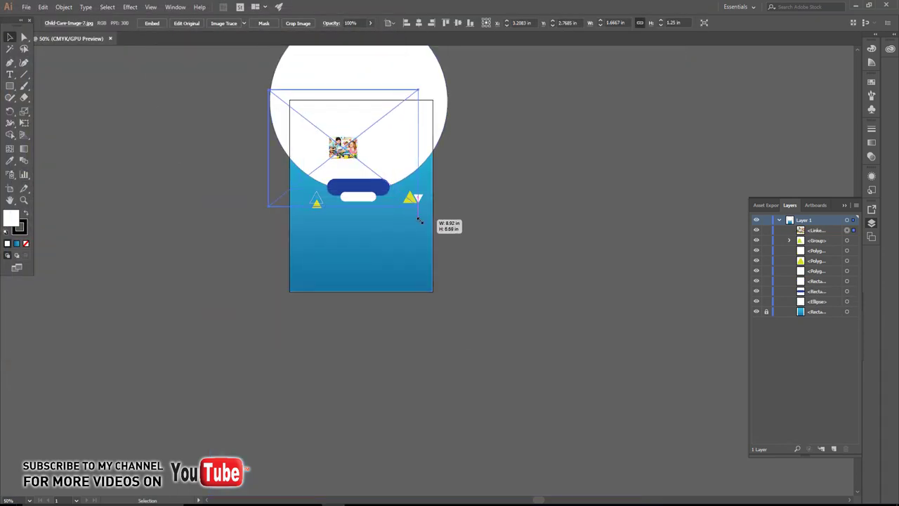
pyautogui.moveTo(344, 147); pyautogui.dragTo(147, 158)
pyautogui.click(198, 231)
# Draw a rectangle over the upper artboard and unite it with the white circle using Pathfinder.
pyautogui.press('m')
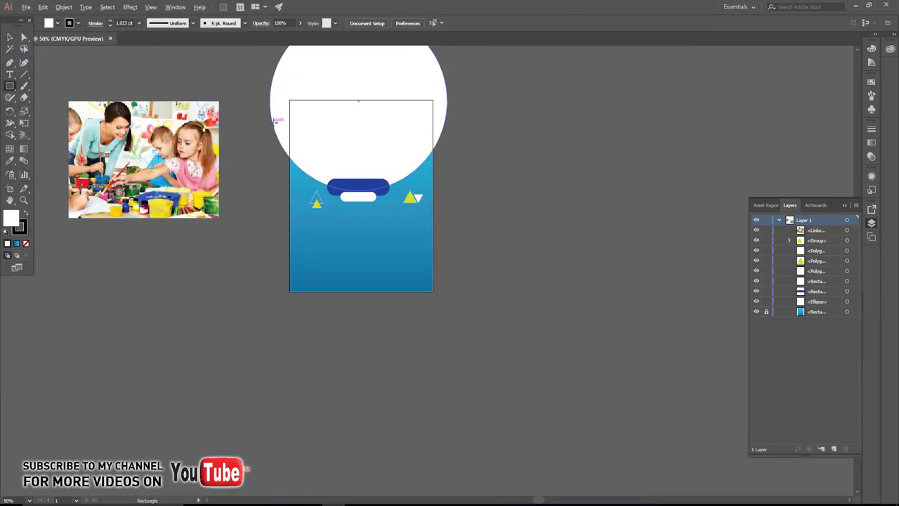
pyautogui.scroll(2, 276, 124)
pyautogui.moveTo(305, 78); pyautogui.dragTo(591, 288)
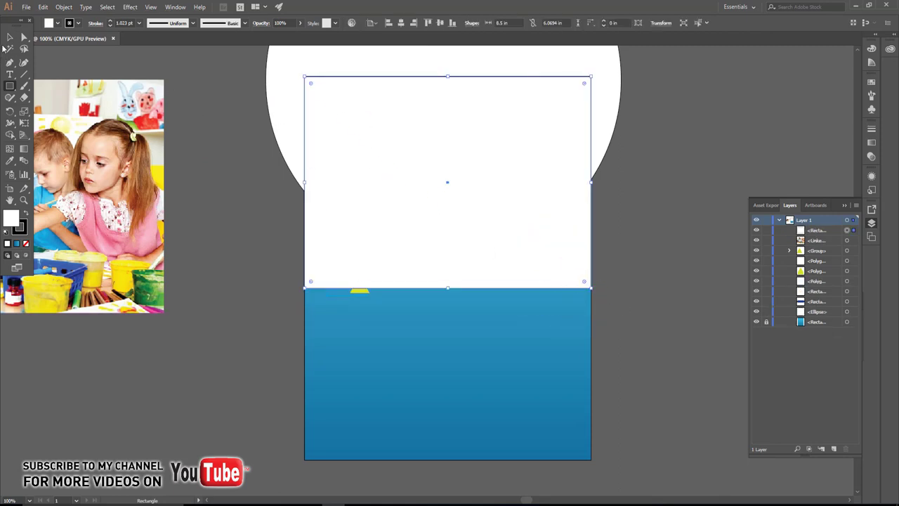
pyautogui.click(10, 37)
pyautogui.click(276, 89)
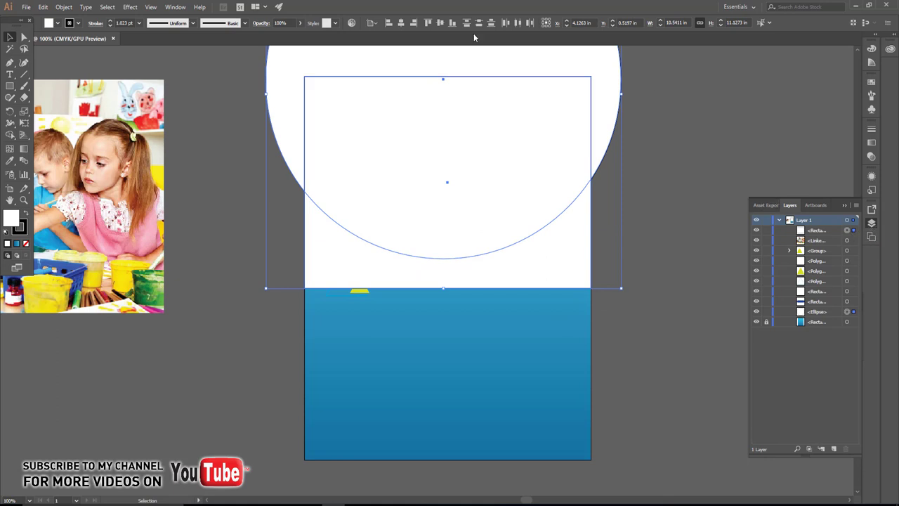
pyautogui.click(175, 6)
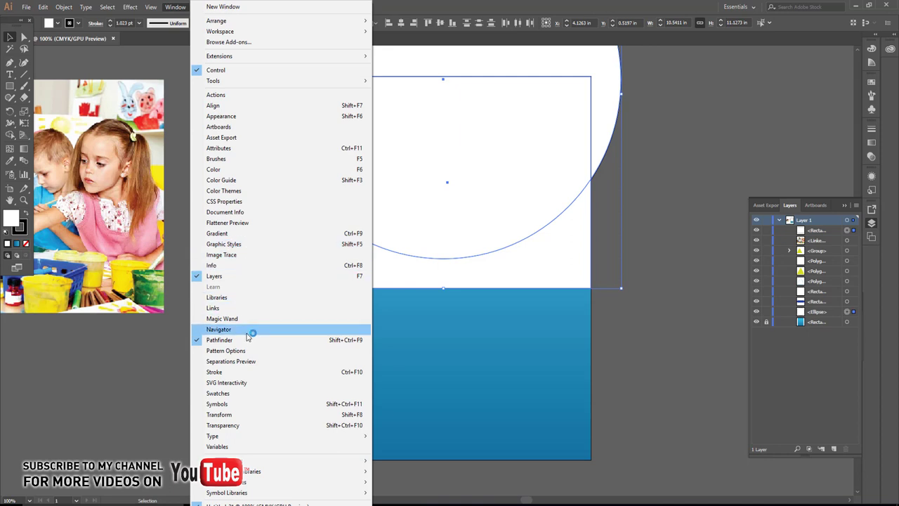
pyautogui.click(243, 341)
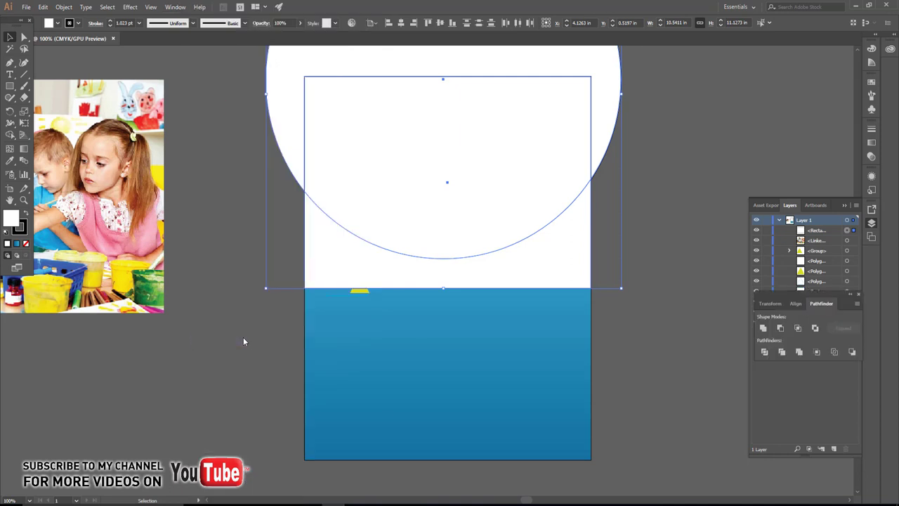
pyautogui.click(797, 328)
# Fit the classroom photo over the merged curved shape and make a clipping mask.
pyautogui.moveTo(487, 239); pyautogui.dragTo(568, 185)
pyautogui.moveTo(431, 115); pyautogui.dragTo(437, 114)
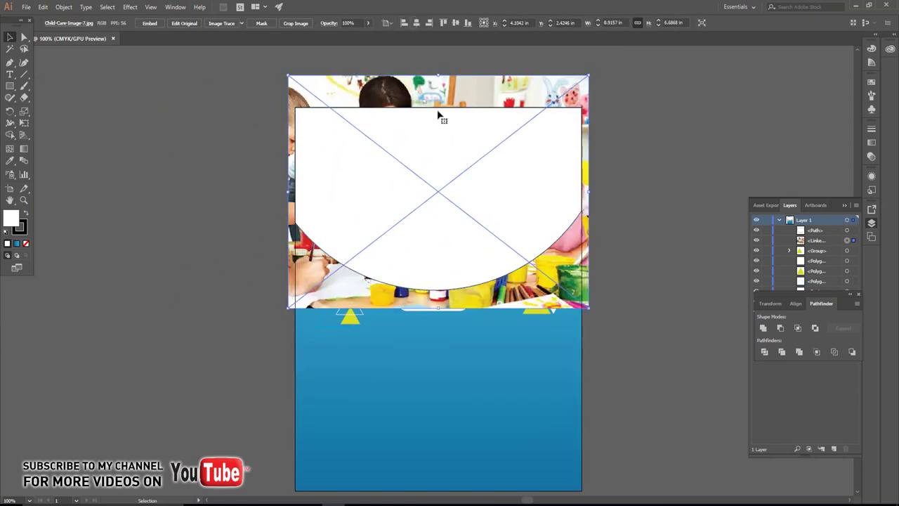
pyautogui.moveTo(592, 311); pyautogui.dragTo(584, 305)
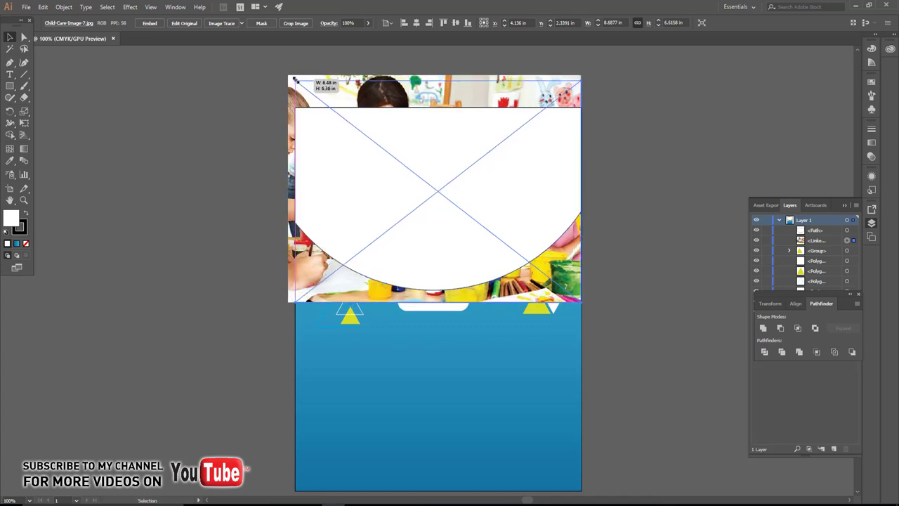
pyautogui.moveTo(289, 74); pyautogui.dragTo(295, 82)
pyautogui.keyDown('shift'); pyautogui.click(421, 157); pyautogui.keyUp('shift')
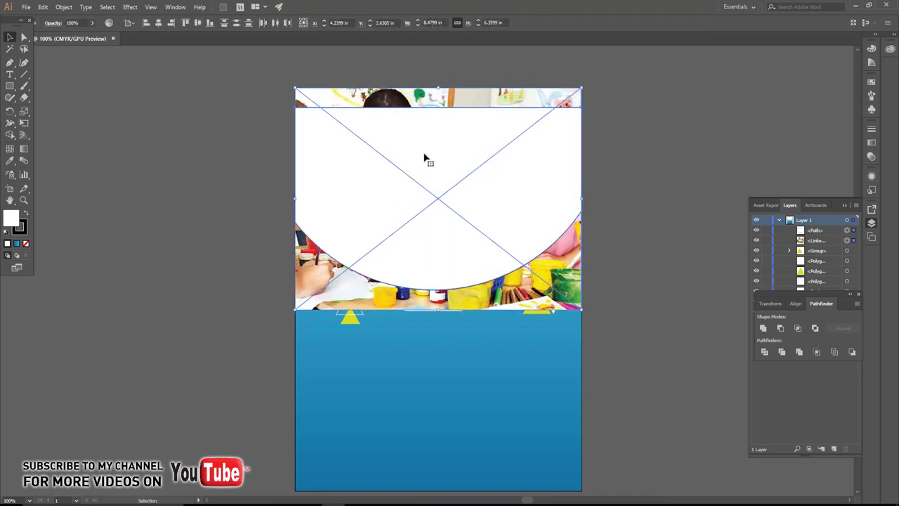
pyautogui.rightClick(425, 157)
pyautogui.click(457, 220)
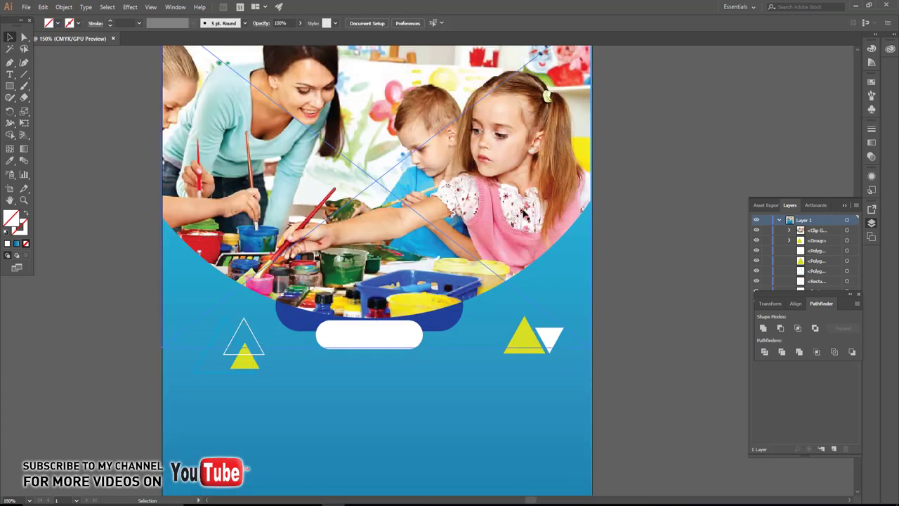
# Release the clipping mask, fill the curved outline path white, and send it behind the photo.
pyautogui.scroll(1, 578, 237)
pyautogui.moveTo(439, 215); pyautogui.dragTo(446, 178)
pyautogui.scroll(1, 446, 178)
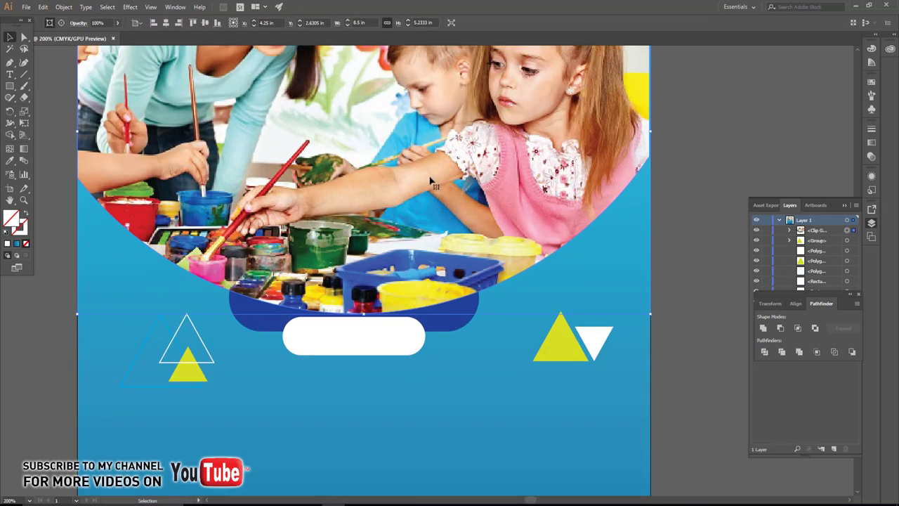
pyautogui.rightClick(431, 181)
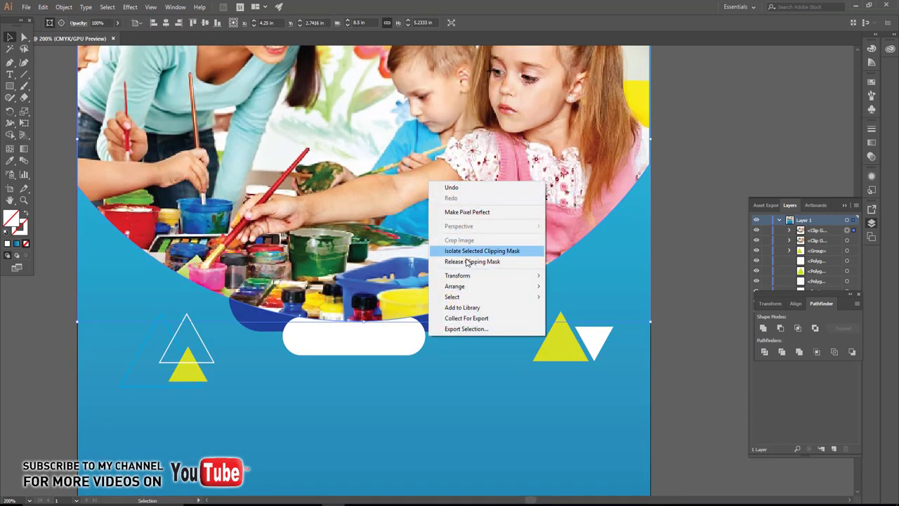
pyautogui.click(467, 262)
pyautogui.click(596, 207)
pyautogui.press('Delete')
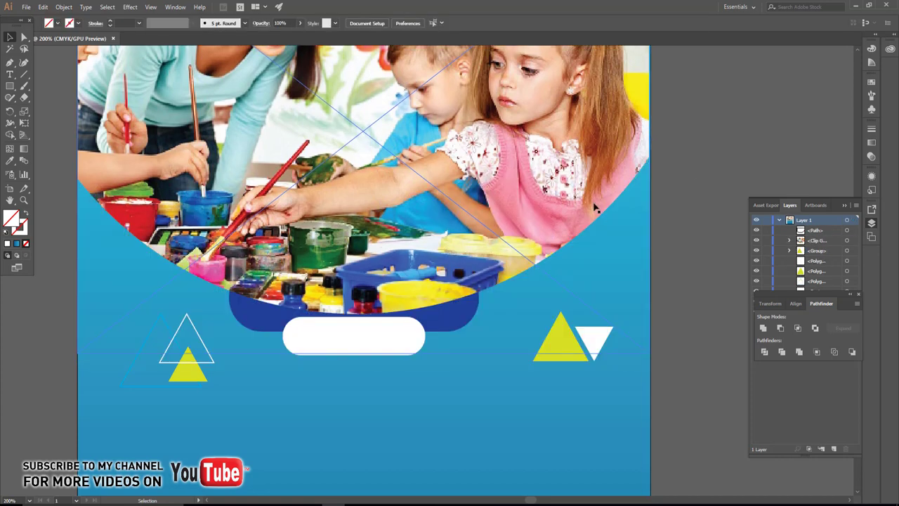
pyautogui.click(356, 156)
pyautogui.click(57, 23)
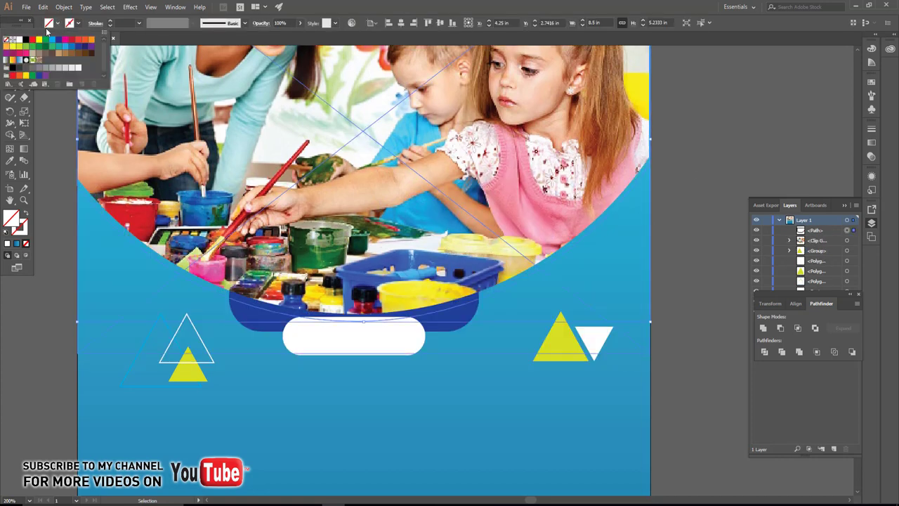
pyautogui.click(19, 40)
pyautogui.hotkey('ctrl', '[')
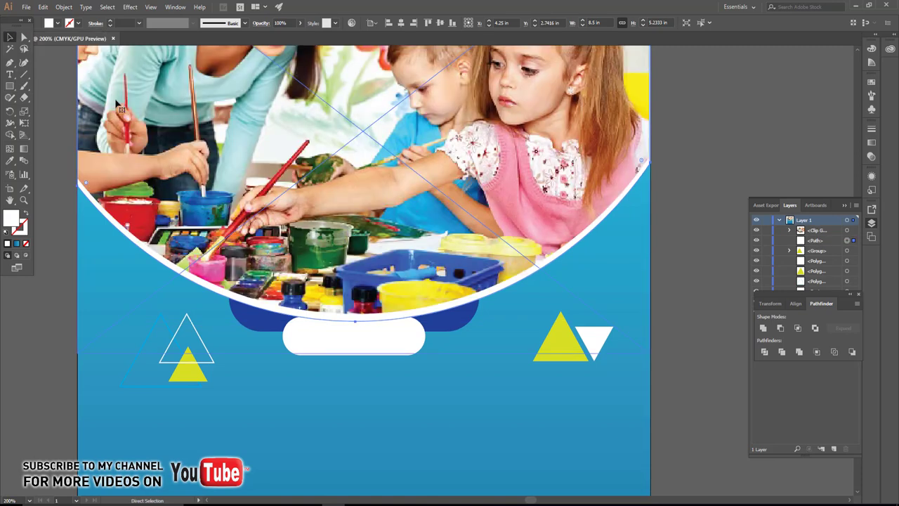
# Bring the white and blue pill banners to the front.
pyautogui.click(285, 343)
pyautogui.keyDown('shift'); pyautogui.click(260, 327); pyautogui.keyUp('shift')
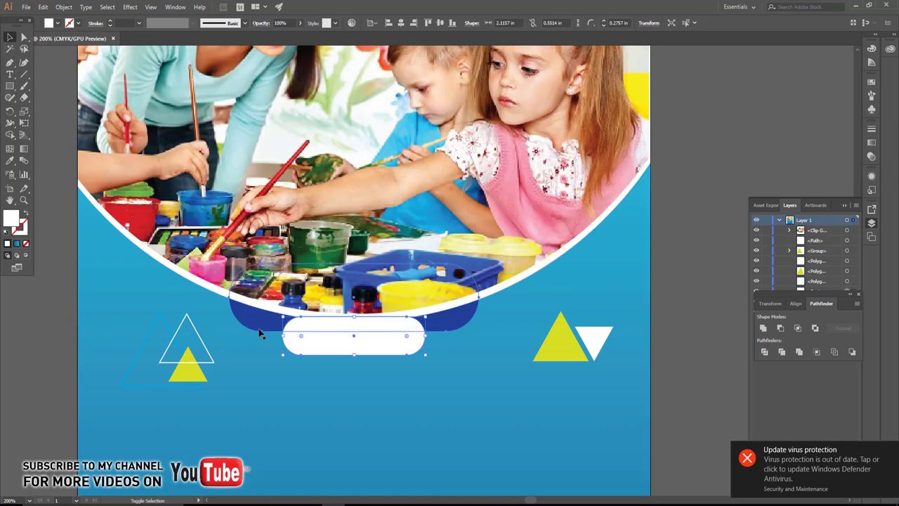
pyautogui.hotkey('ctrl', 'shift', ']')
pyautogui.scroll(-3, 266, 324)
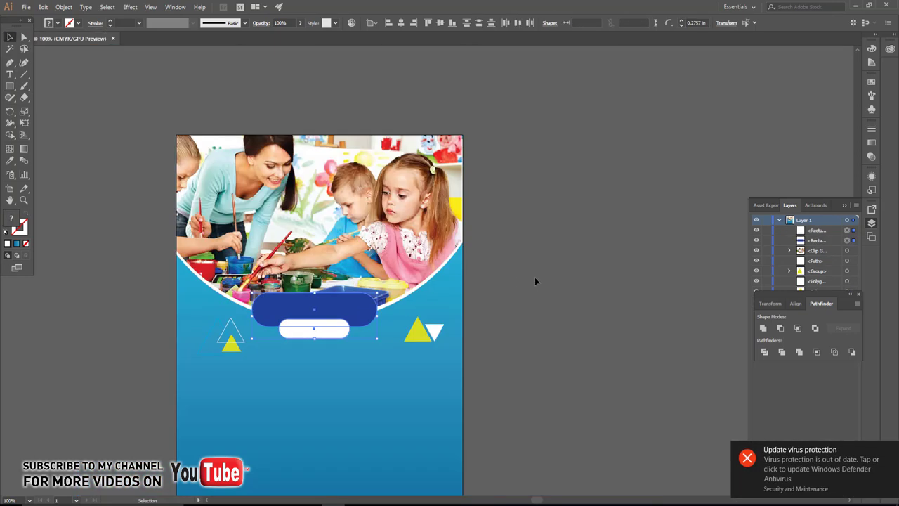
pyautogui.click(535, 277)
pyautogui.scroll(2, 389, 329)
# Add a text line below the banners in Montserrat Regular reading 'kids care'.
pyautogui.press('t')
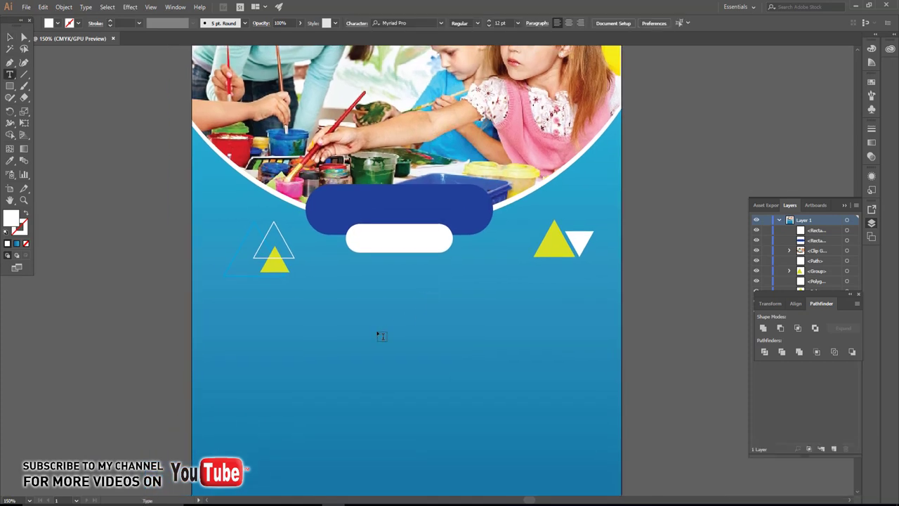
pyautogui.click(377, 331)
pyautogui.click(334, 23)
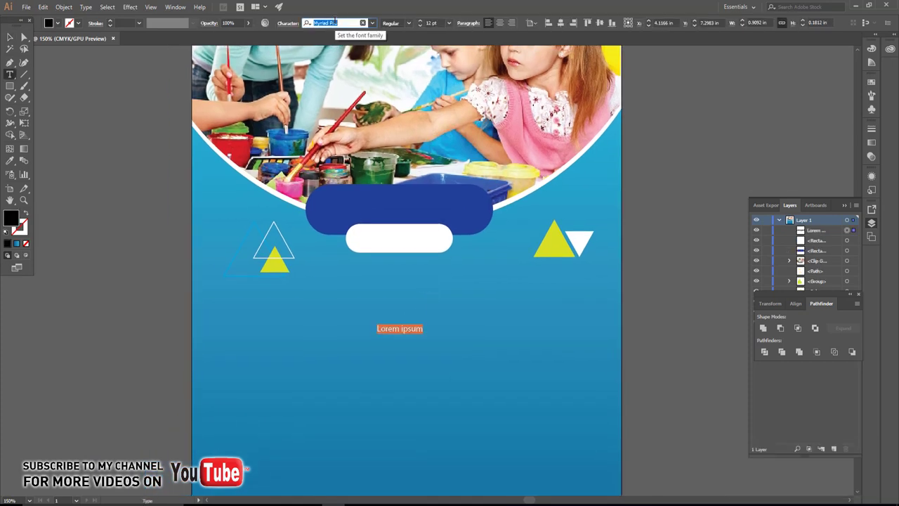
pyautogui.write('mom')
pyautogui.press('BackSpace')
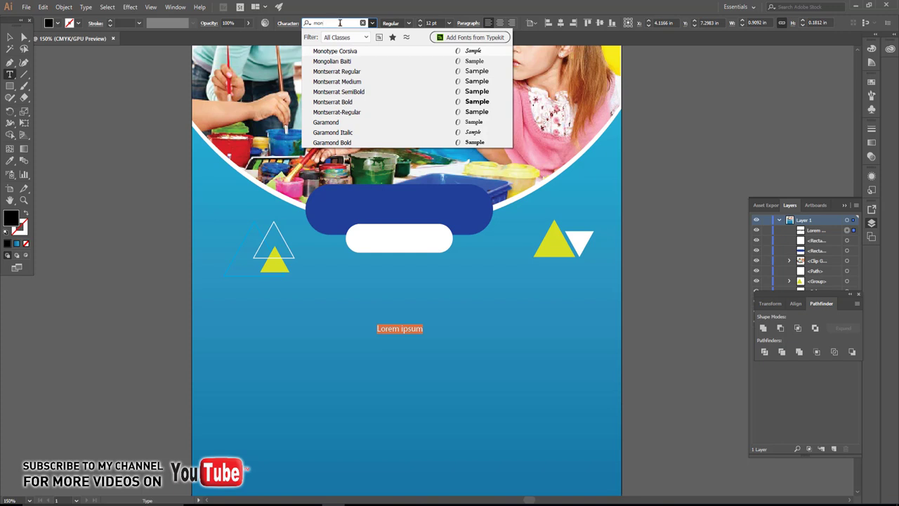
pyautogui.click(350, 73)
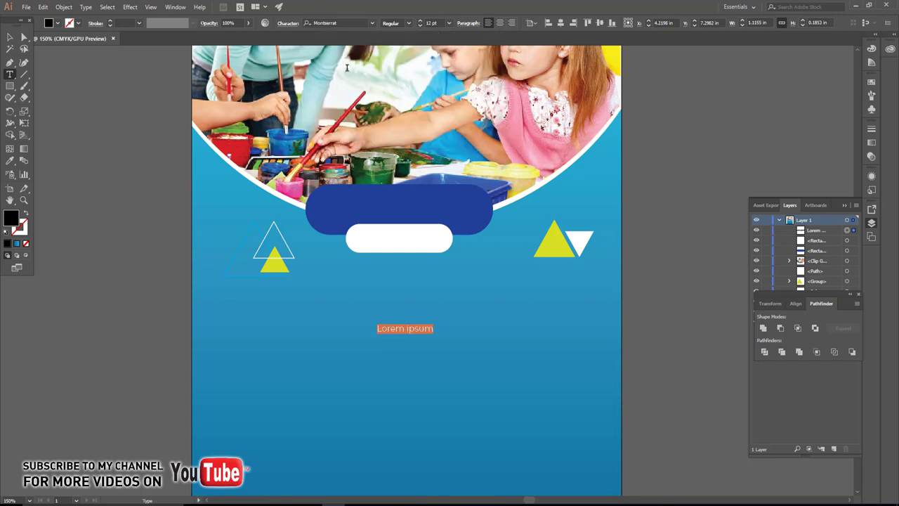
pyautogui.write('kids care')
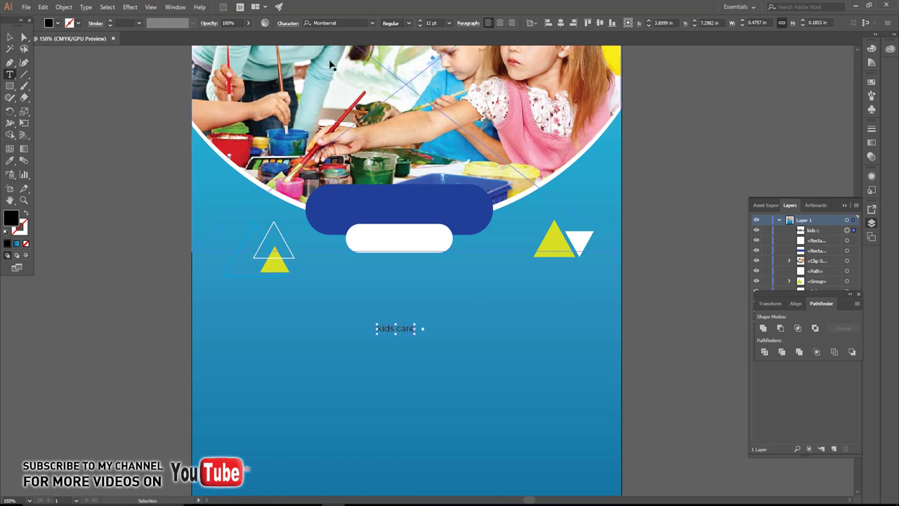
# Set the kids care text to All Caps and Bold weight.
pyautogui.hotkey('ctrl', 'a')
pyautogui.click(287, 23)
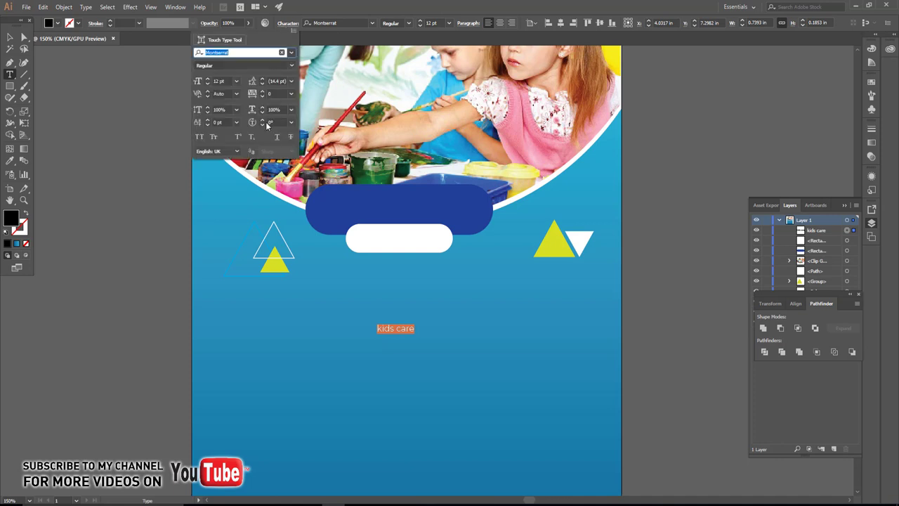
pyautogui.click(200, 136)
pyautogui.click(411, 40)
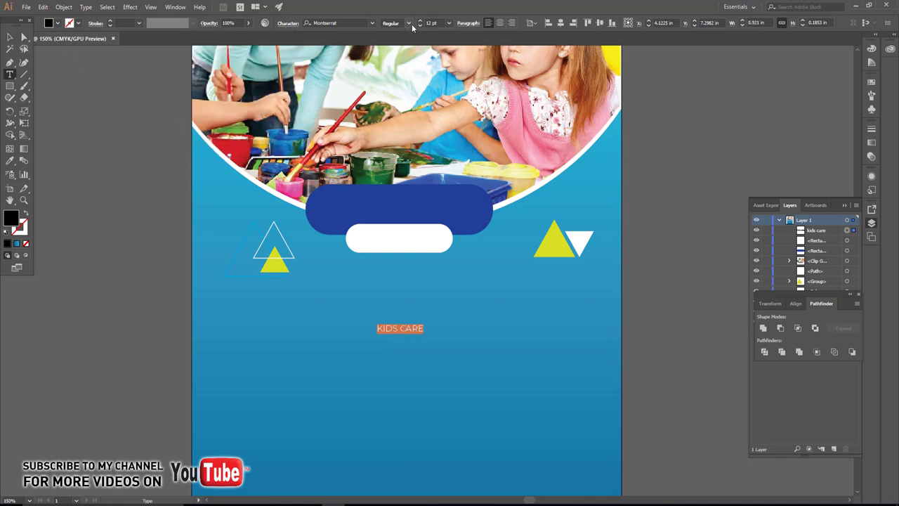
pyautogui.click(408, 23)
pyautogui.click(402, 55)
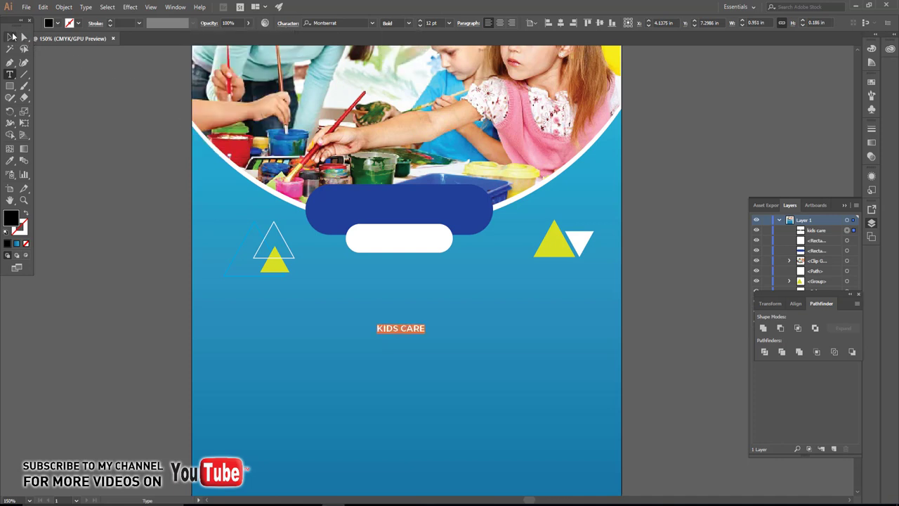
pyautogui.click(11, 37)
pyautogui.click(391, 335)
pyautogui.hotkey('ctrl', '+')
pyautogui.hotkey('ctrl', '+')
# Move KIDS CARE onto the blue banner, centre it horizontally, and colour it yellow.
pyautogui.moveTo(397, 378)
pyautogui.mouseDown()
pyautogui.moveTo(403, 120)
pyautogui.moveTo(444, 146)
pyautogui.moveTo(506, 153)
pyautogui.mouseUp()
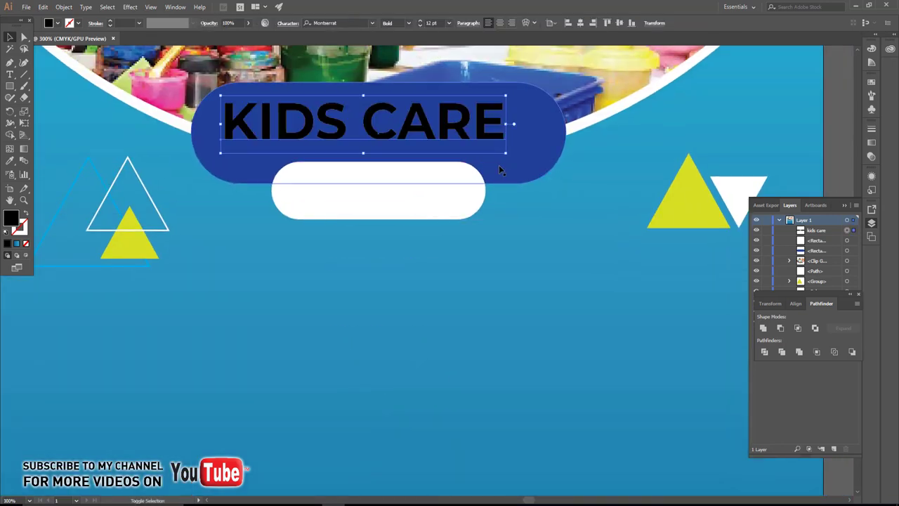
pyautogui.click(583, 24)
pyautogui.click(58, 23)
pyautogui.click(38, 41)
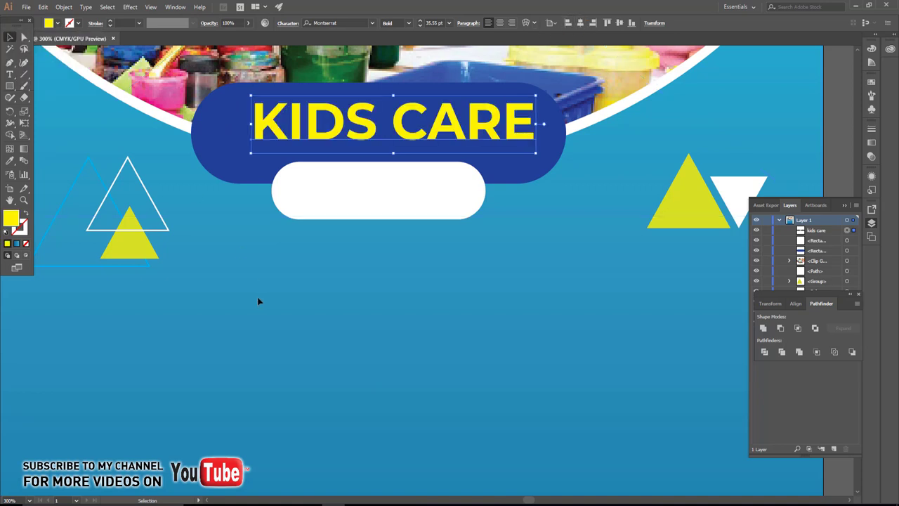
pyautogui.click(257, 295)
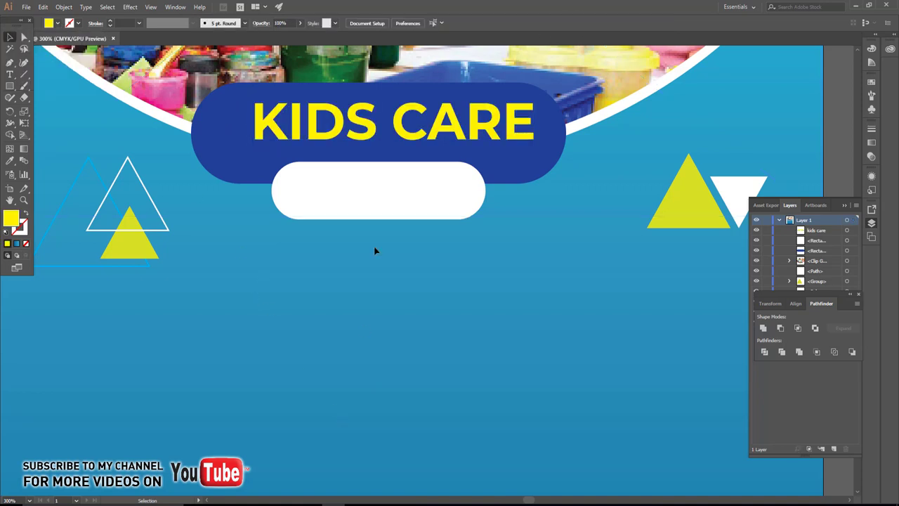
# Duplicate KIDS CARE into the white pill, smaller, in the banner's blue and SemiBold.
pyautogui.moveTo(404, 134); pyautogui.dragTo(390, 220)
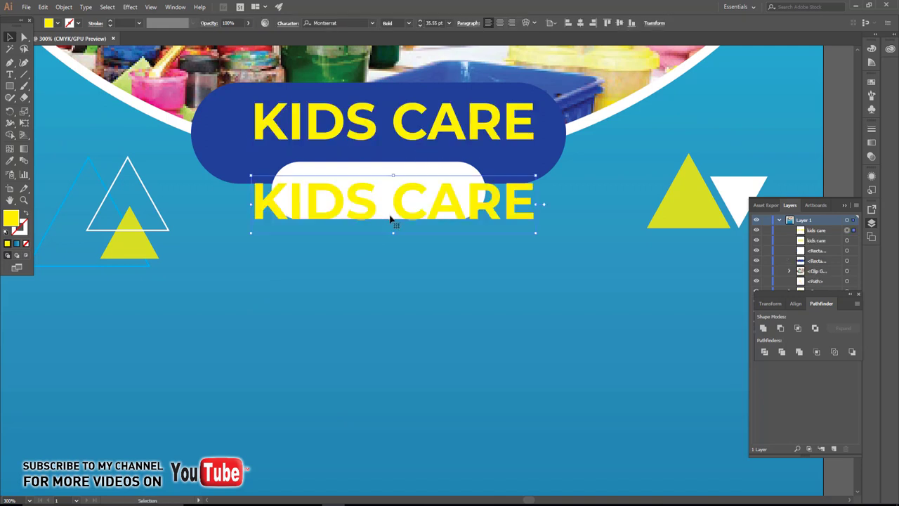
pyautogui.moveTo(534, 233); pyautogui.dragTo(462, 215)
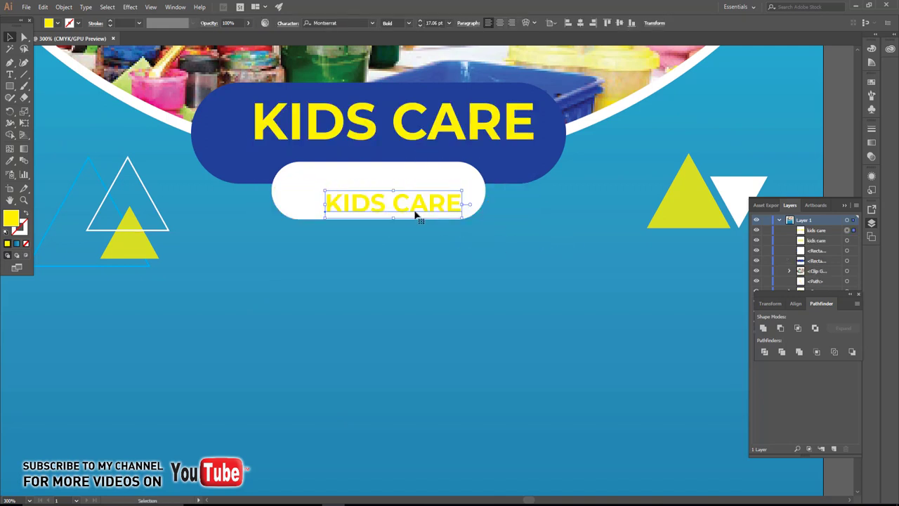
pyautogui.moveTo(390, 211); pyautogui.dragTo(378, 200)
pyautogui.click(10, 160)
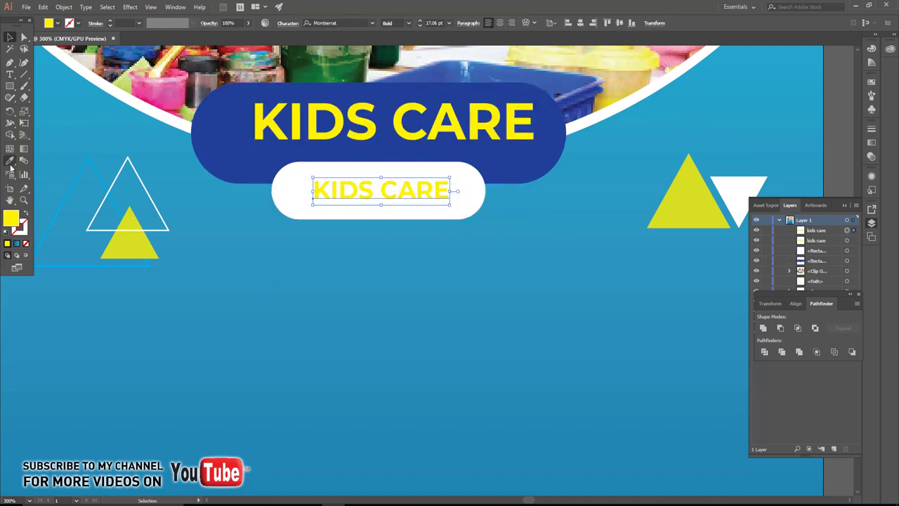
pyautogui.click(235, 145)
pyautogui.click(10, 48)
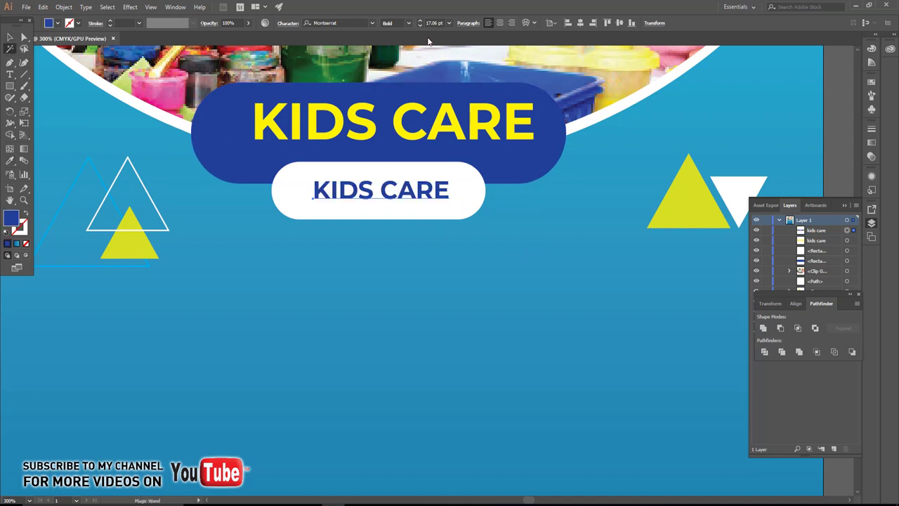
pyautogui.click(408, 25)
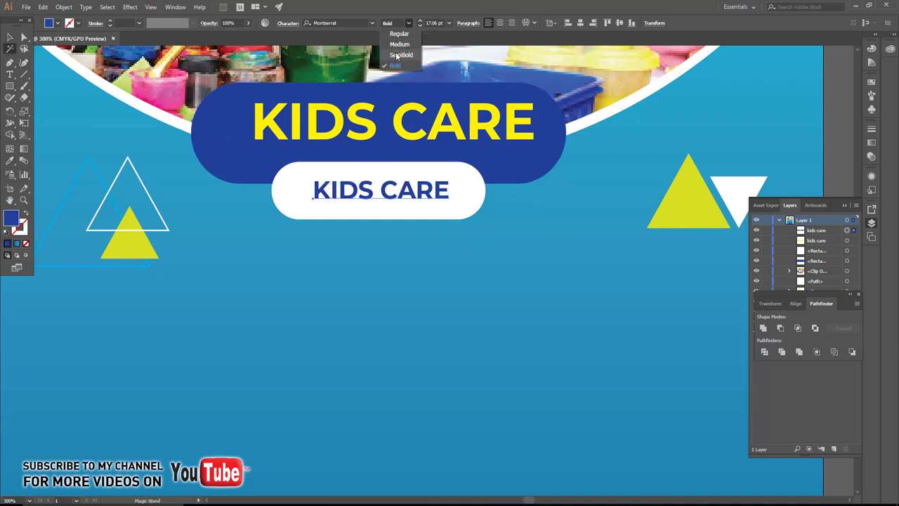
pyautogui.click(398, 56)
# Retype the copy as CENTER and enlarge it to about 23 pt, centred in the pill.
pyautogui.press('t')
pyautogui.tripleClick(387, 188)
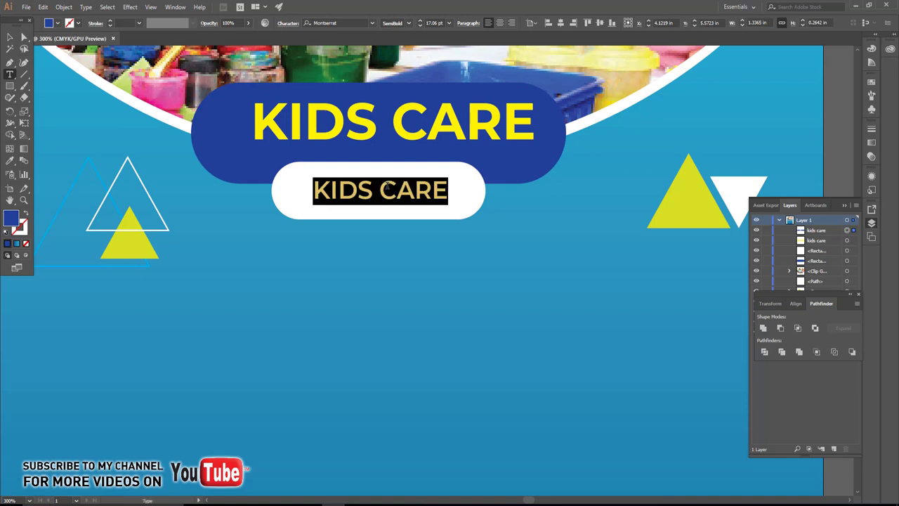
pyautogui.write('CENTER')
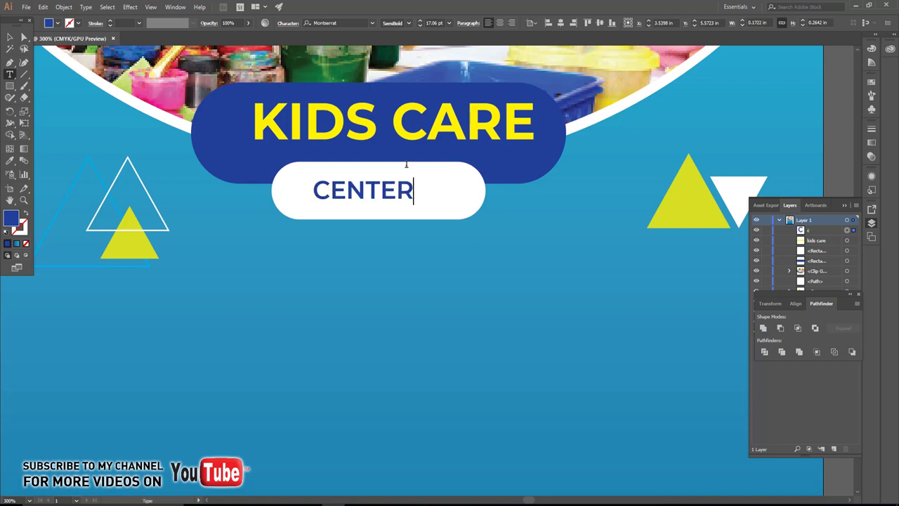
pyautogui.click(9, 36)
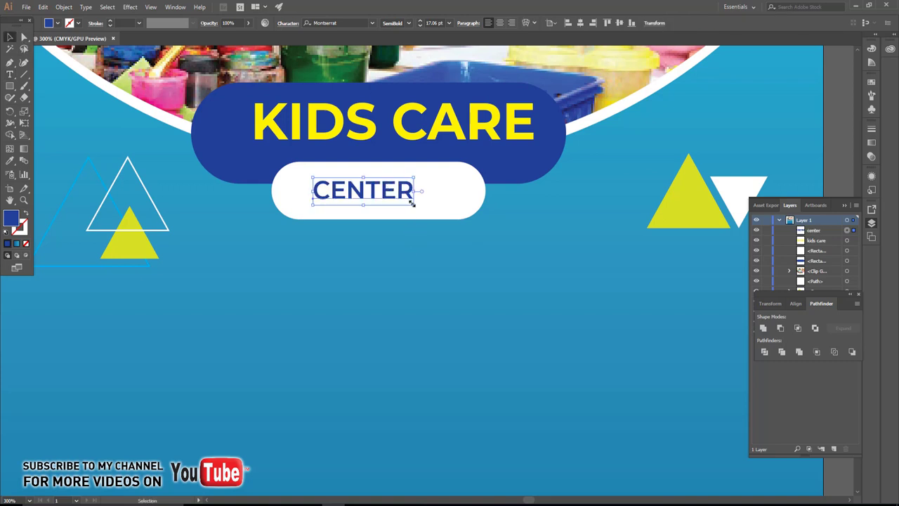
pyautogui.moveTo(413, 203); pyautogui.dragTo(453, 215)
pyautogui.moveTo(383, 196); pyautogui.dragTo(393, 191)
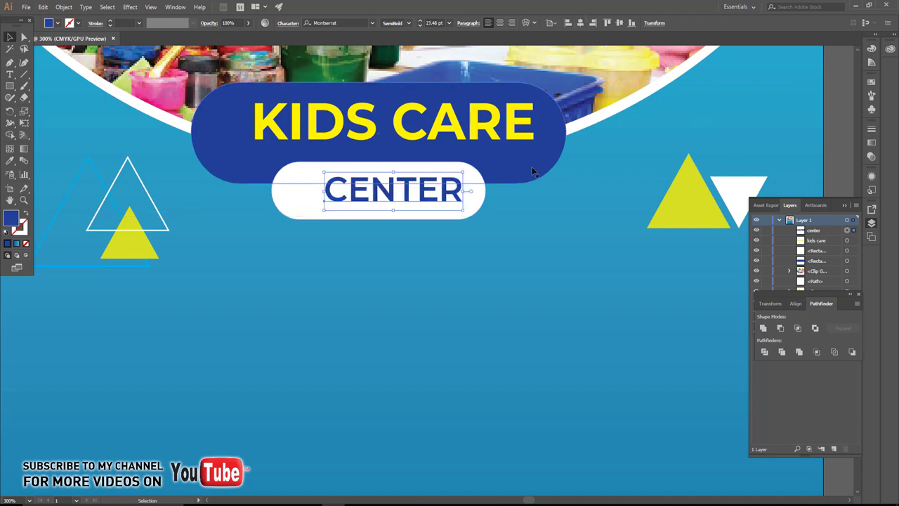
# Horizontally centre-align the blue banner and white pill.
pyautogui.click(301, 209)
pyautogui.keyDown('shift'); pyautogui.click(241, 171); pyautogui.keyUp('shift')
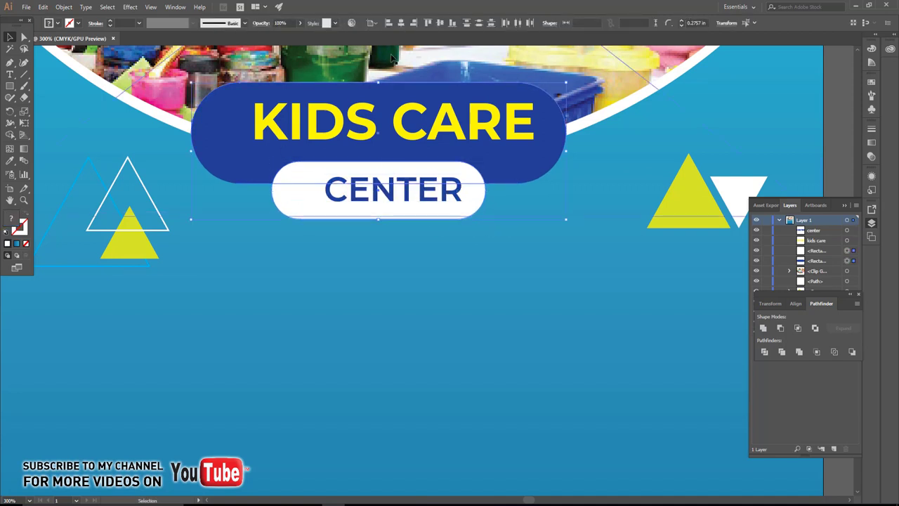
pyautogui.click(398, 24)
pyautogui.click(421, 130)
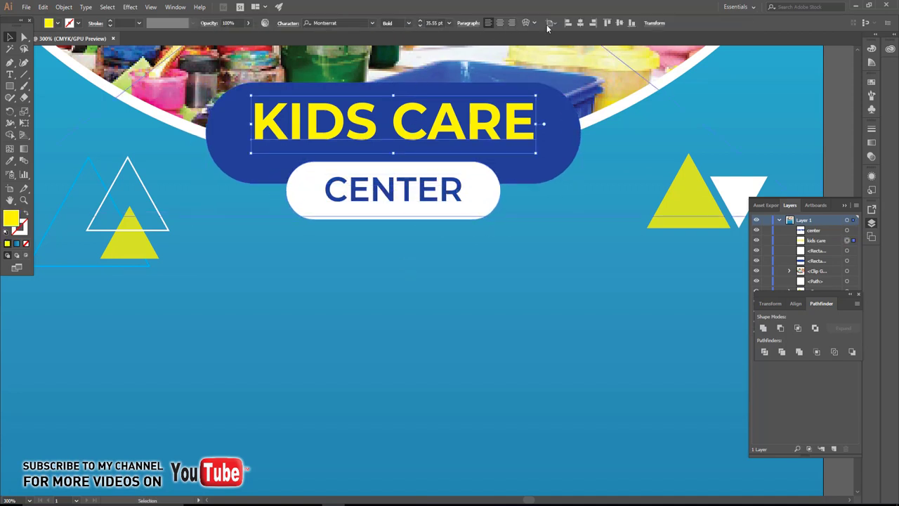
pyautogui.click(513, 259)
pyautogui.hotkey('ctrl', '-')
pyautogui.hotkey('ctrl', '-')
# Alt-drag a copy of CENTER below the left triangles and fill it yellow.
pyautogui.scroll(-2, 458, 213)
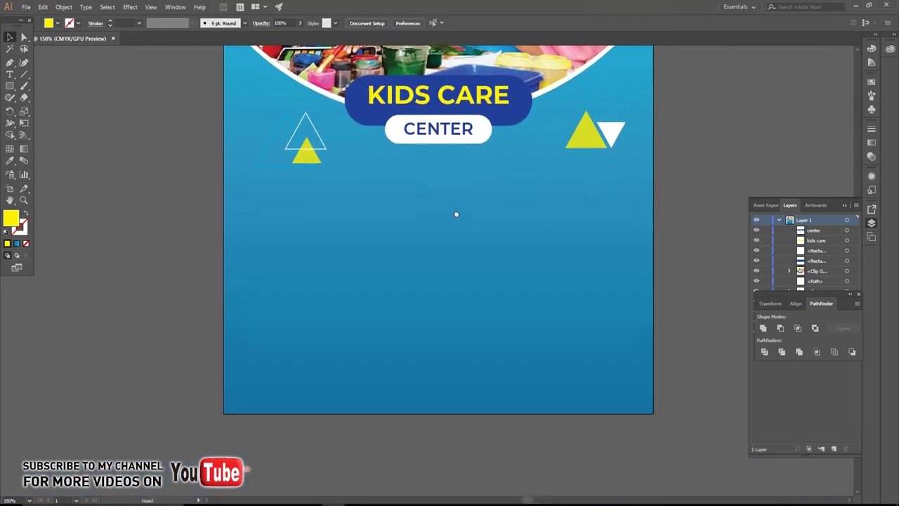
pyautogui.hotkey('ctrl', '=')
pyautogui.scroll(3, 470, 193)
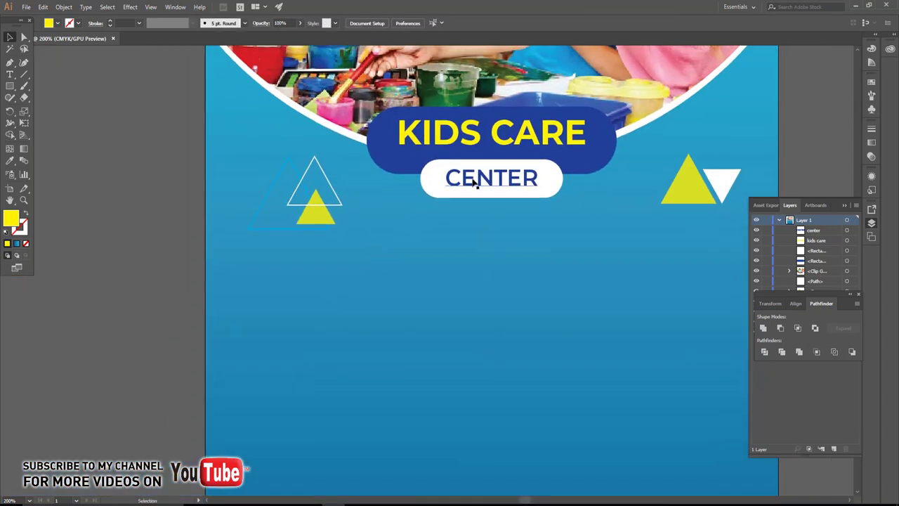
pyautogui.moveTo(458, 191)
pyautogui.mouseDown()
pyautogui.moveTo(314, 279)
pyautogui.moveTo(296, 276)
pyautogui.mouseUp()
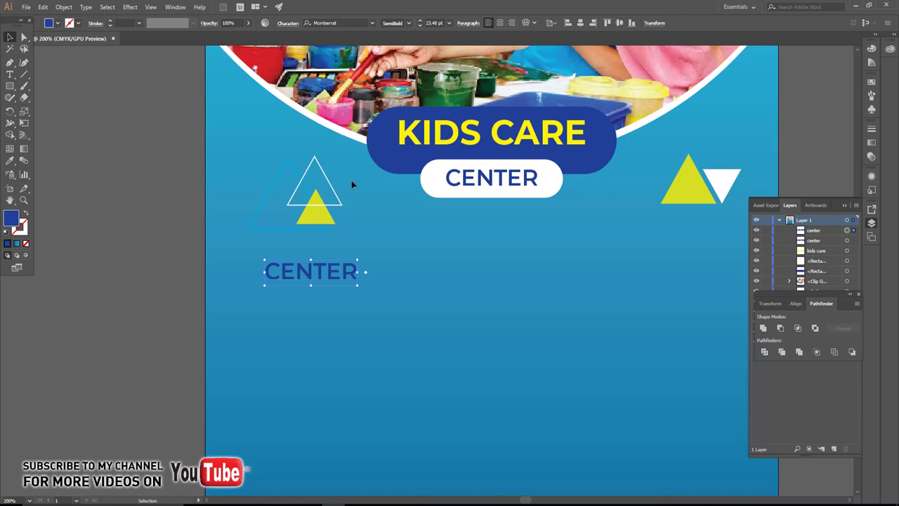
pyautogui.click(49, 23)
pyautogui.click(38, 45)
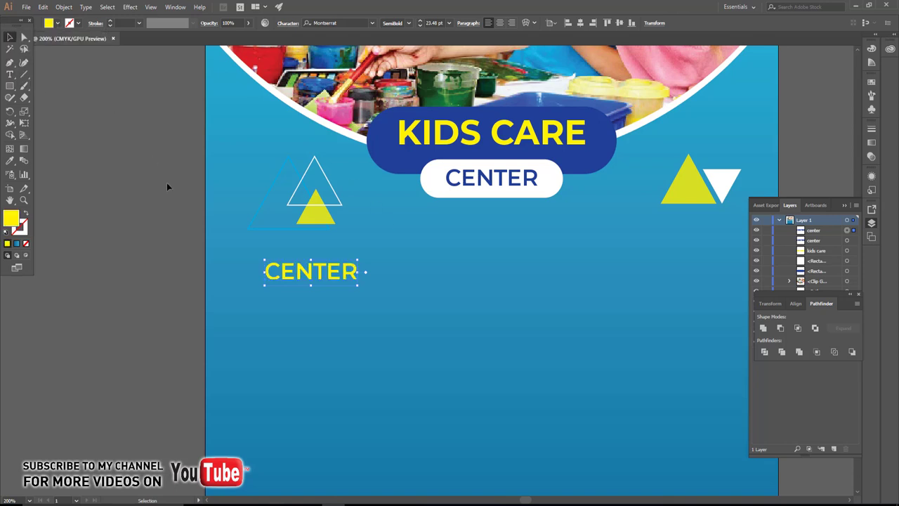
pyautogui.click(169, 186)
# Retype the copied text as ABOUT US.
pyautogui.moveTo(374, 219); pyautogui.dragTo(404, 203)
pyautogui.doubleClick(357, 253)
pyautogui.hotkey('ctrl', 'a')
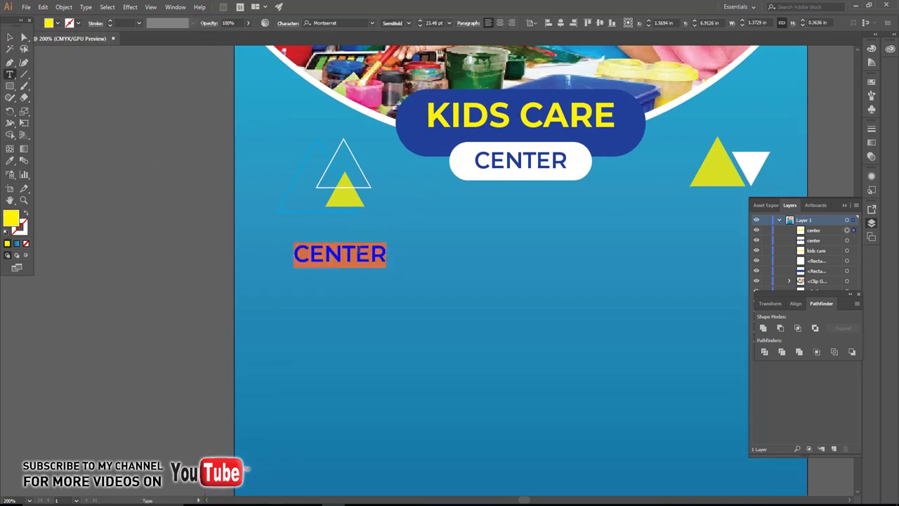
pyautogui.write('ABOUT US')
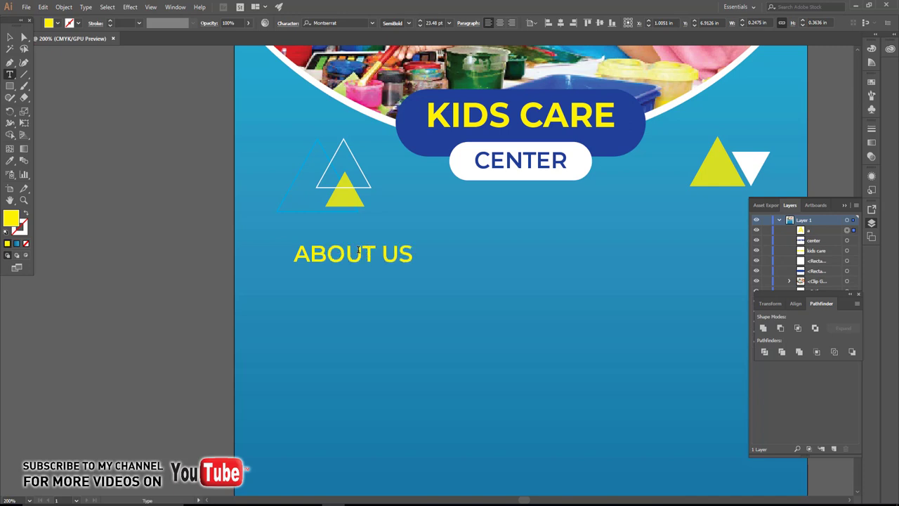
pyautogui.click(9, 37)
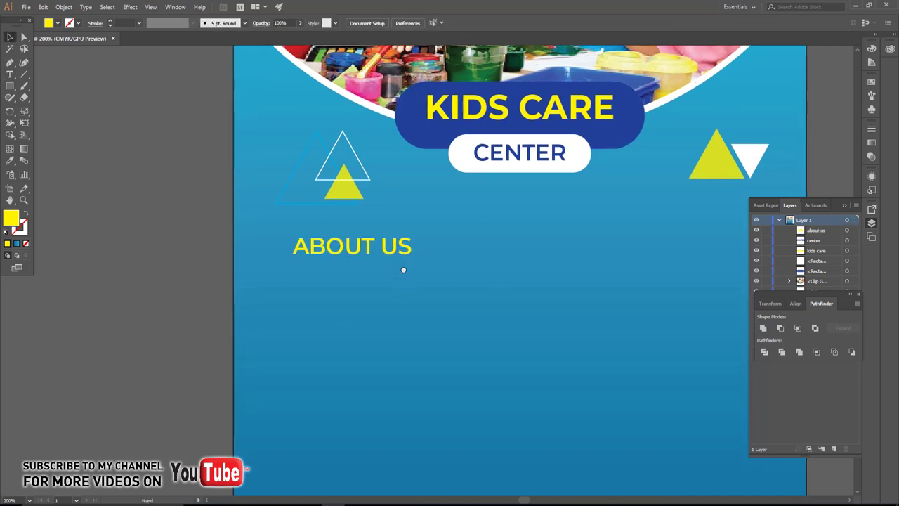
pyautogui.scroll(-3, 403, 267)
pyautogui.click(10, 74)
# Add a placeholder text block under ABOUT US and resize it into a narrow, short column.
pyautogui.scroll(-2, 482, 341)
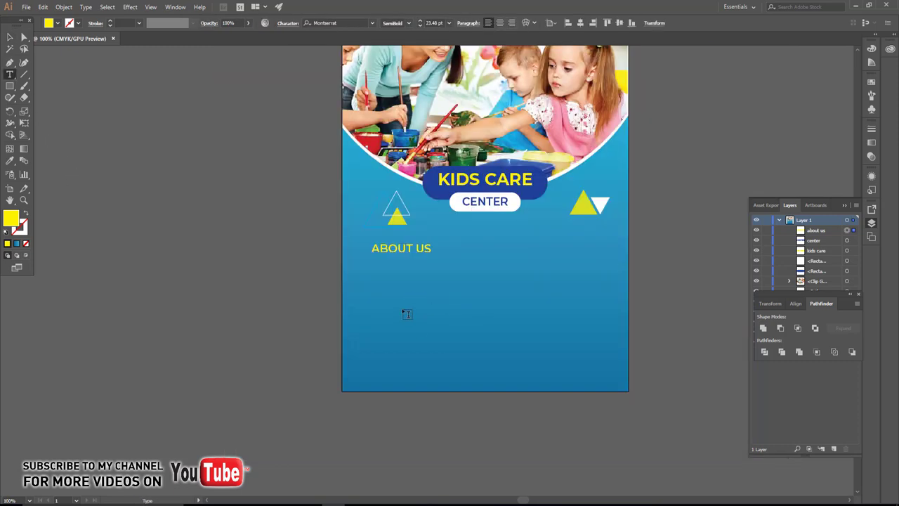
pyautogui.moveTo(372, 269); pyautogui.dragTo(681, 350)
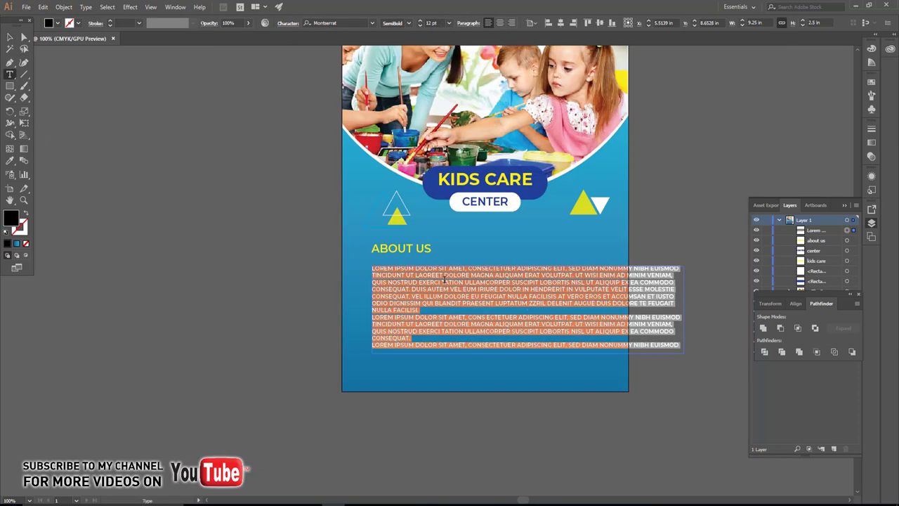
pyautogui.click(11, 37)
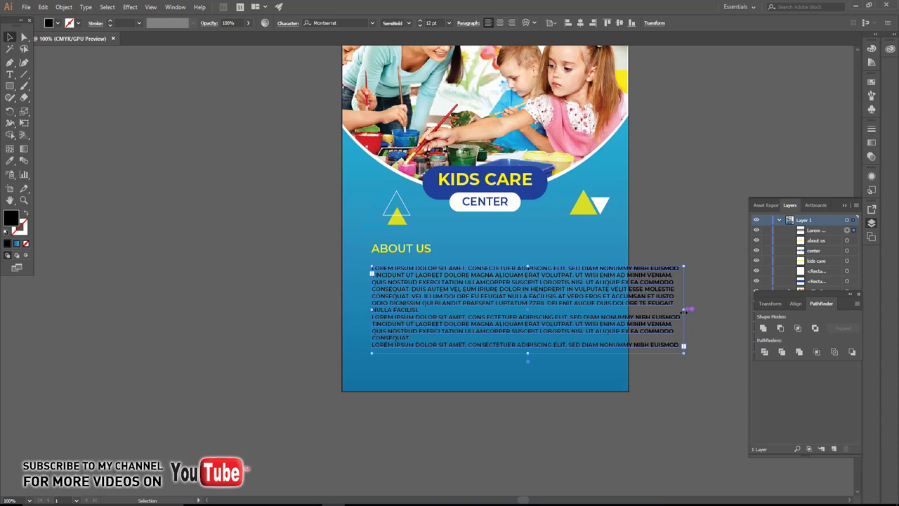
pyautogui.moveTo(685, 309); pyautogui.dragTo(532, 309)
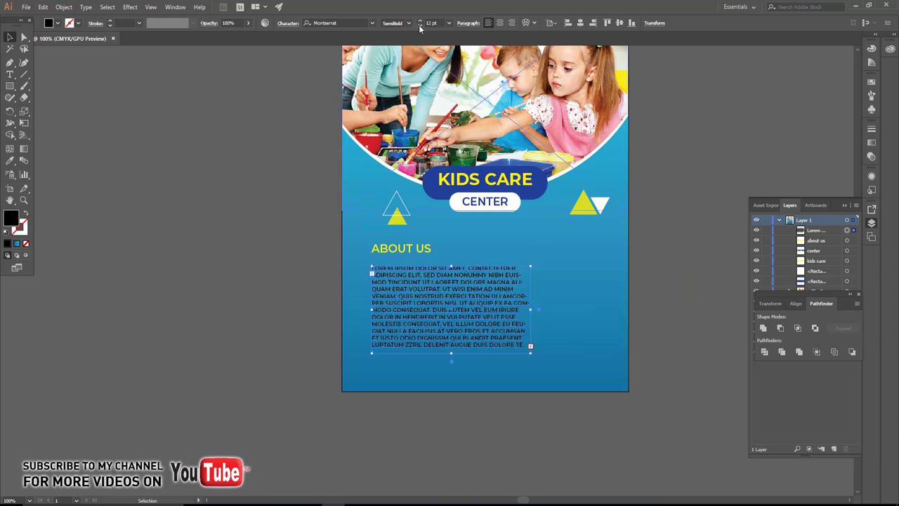
pyautogui.hotkey('ctrl', 'shift', 'a')
pyautogui.hotkey('ctrl', '+')
pyautogui.hotkey('ctrl', '+')
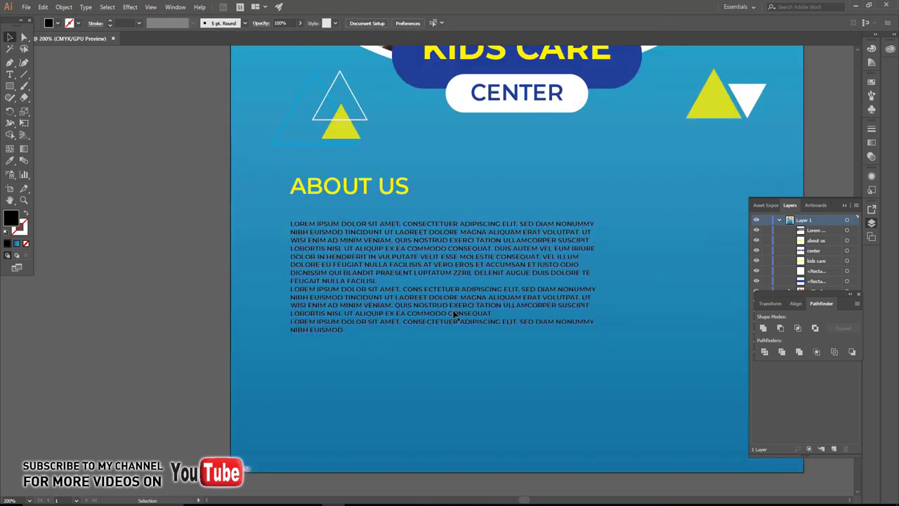
pyautogui.click(455, 316)
pyautogui.moveTo(606, 302); pyautogui.dragTo(522, 303)
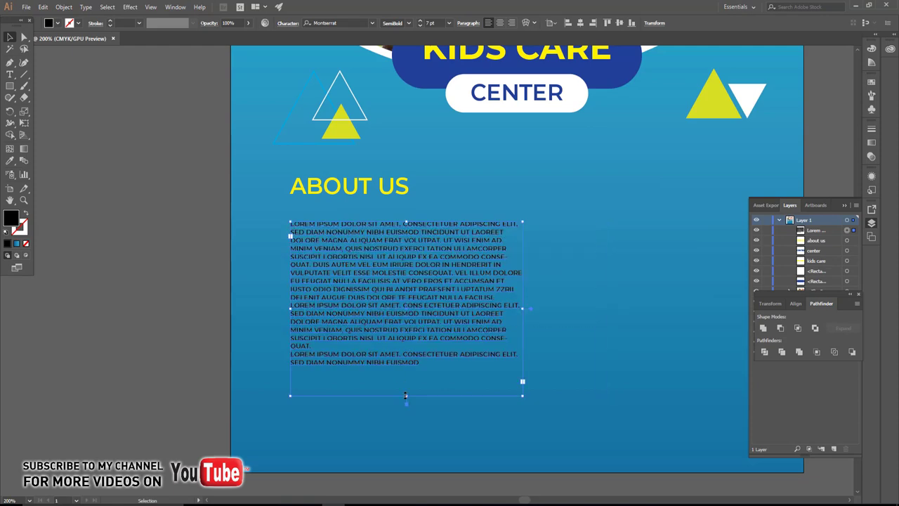
pyautogui.moveTo(405, 396); pyautogui.dragTo(405, 271)
pyautogui.moveTo(372, 231); pyautogui.dragTo(368, 209)
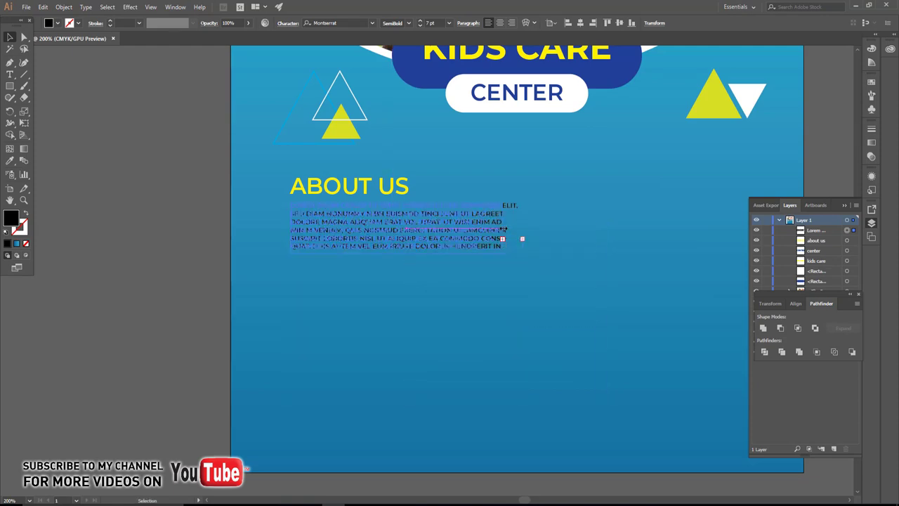
pyautogui.moveTo(523, 229); pyautogui.dragTo(503, 229)
# Justify all lines, make the text white, and shift it left together with ABOUT US.
pyautogui.click(468, 23)
pyautogui.click(469, 44)
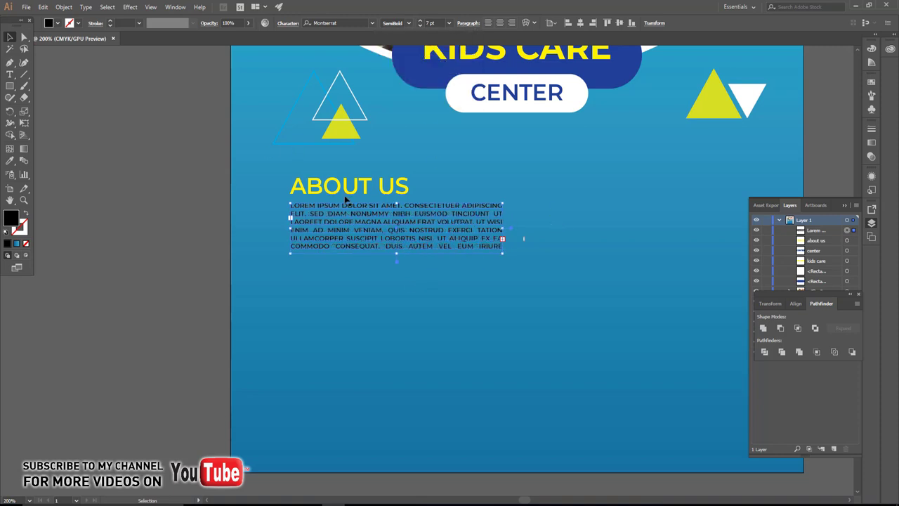
pyautogui.click(56, 26)
pyautogui.click(23, 40)
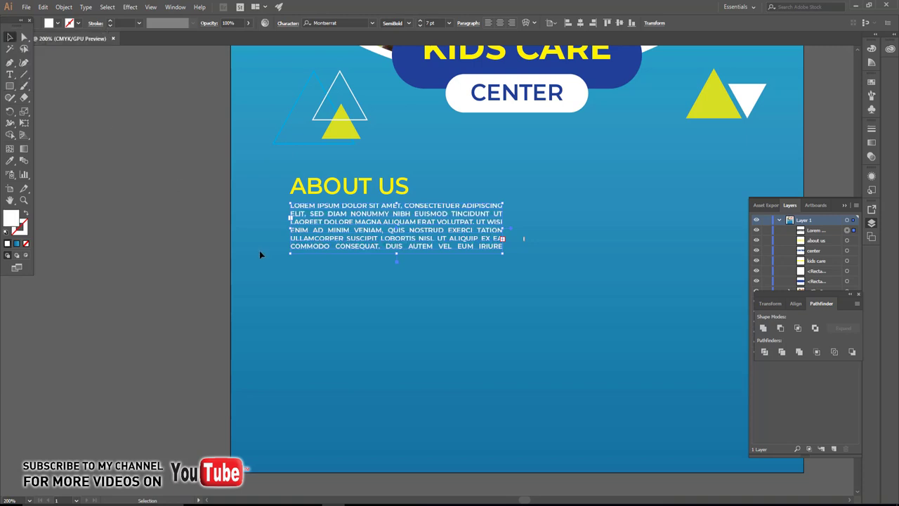
pyautogui.moveTo(261, 255)
pyautogui.mouseDown()
pyautogui.moveTo(319, 188)
pyautogui.moveTo(299, 185)
pyautogui.mouseUp()
pyautogui.click(367, 309)
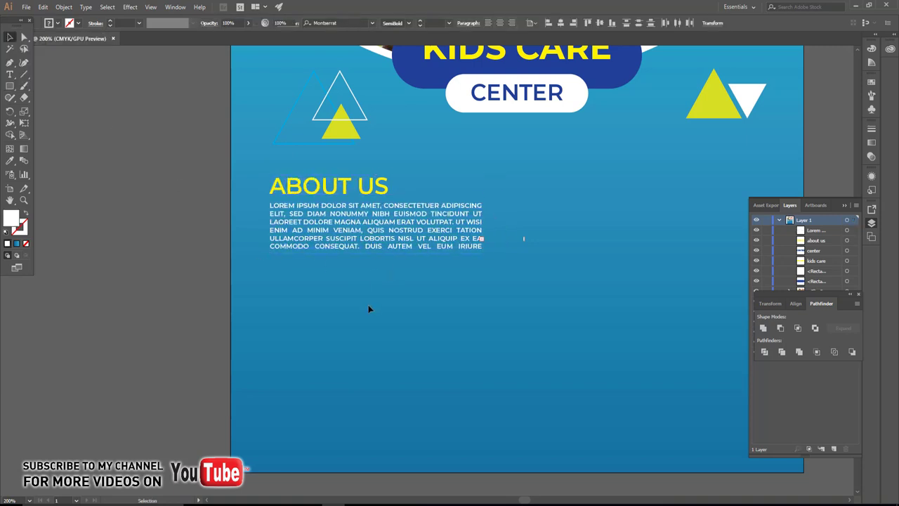
pyautogui.hotkey('ctrl', '-')
pyautogui.moveTo(400, 316); pyautogui.dragTo(408, 311)
pyautogui.click(319, 226)
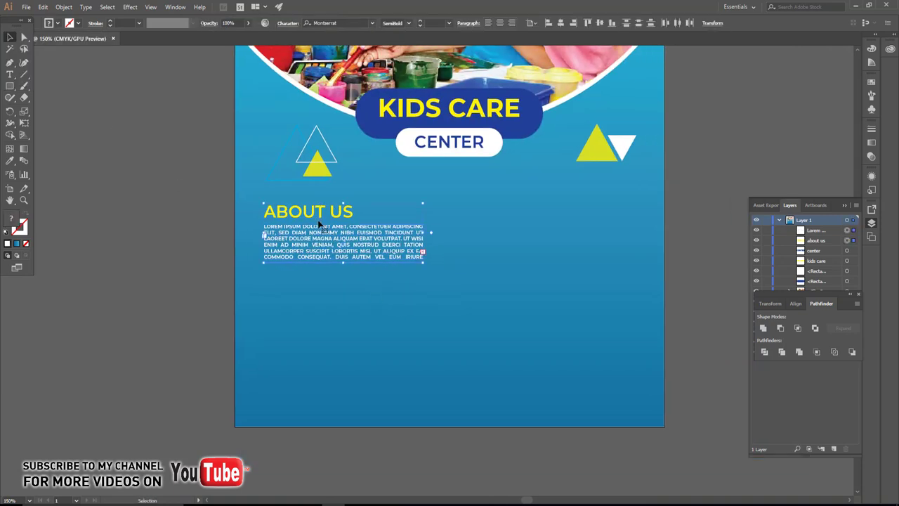
# Duplicate ABOUT US to the right and retype it as 'Sevices' with all-caps turned off.
pyautogui.moveTo(354, 214); pyautogui.dragTo(586, 232)
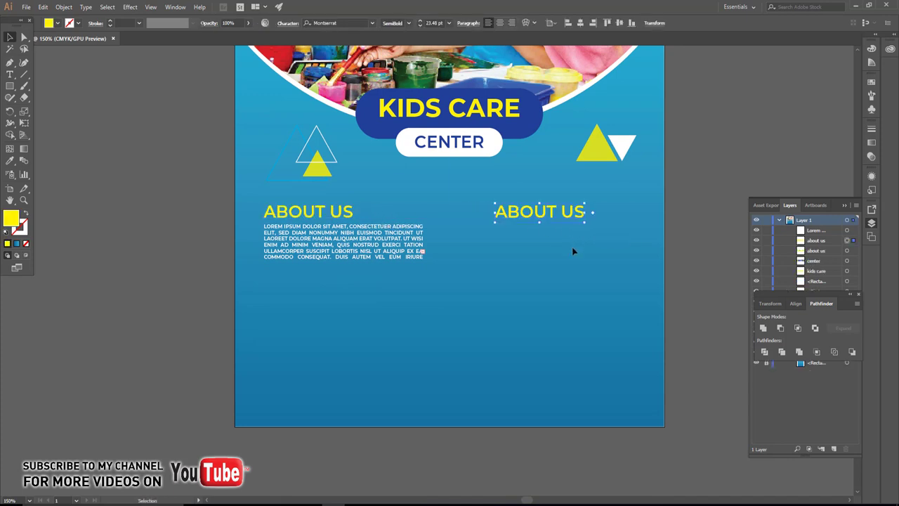
pyautogui.press('t')
pyautogui.tripleClick(538, 211)
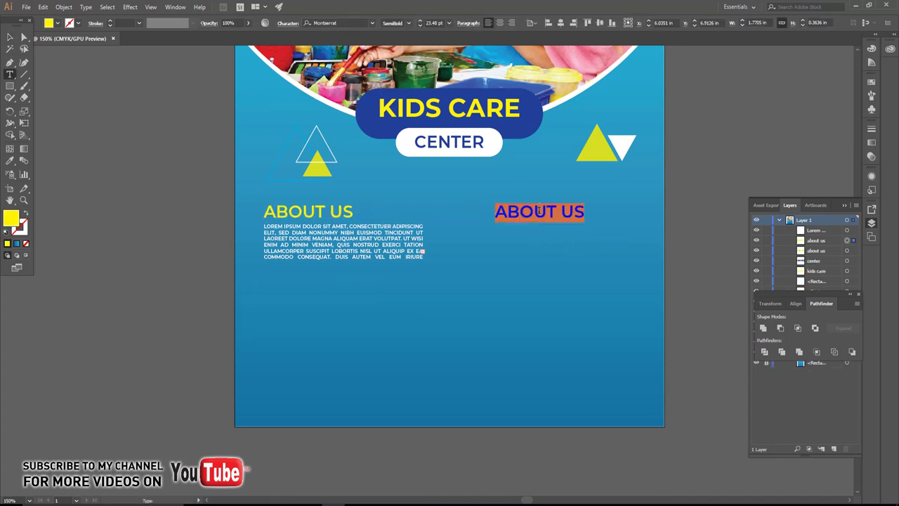
pyautogui.write('SEVICES')
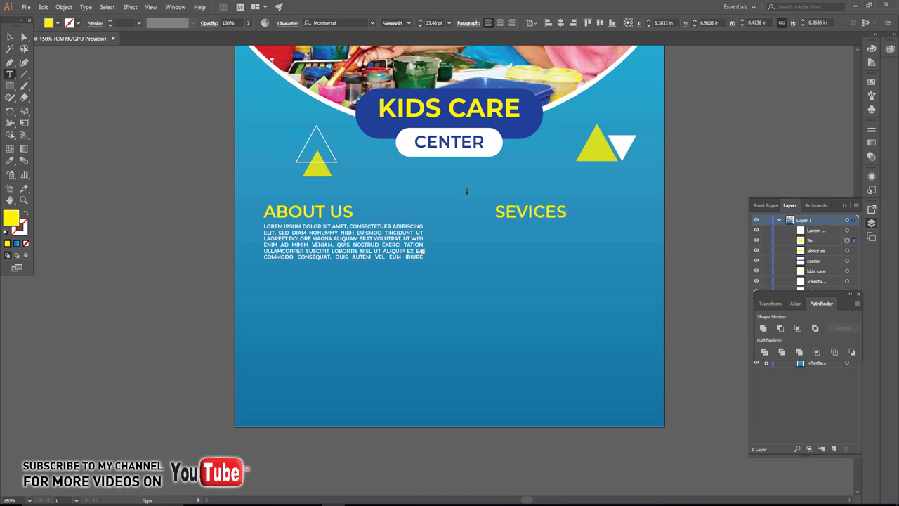
pyautogui.hotkey('ctrl', 'a')
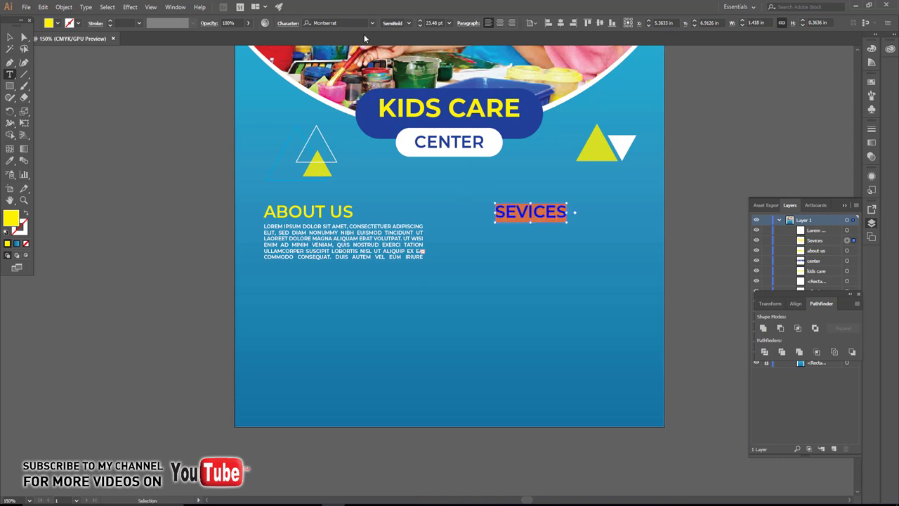
pyautogui.click(288, 24)
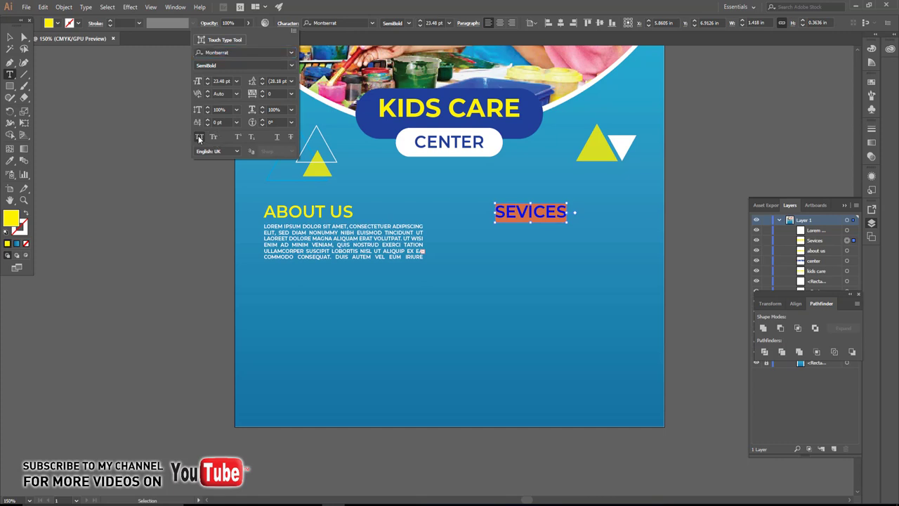
pyautogui.click(199, 136)
# Cancel the Move dialog and pan the view toward the Sevices heading.
pyautogui.doubleClick(11, 37)
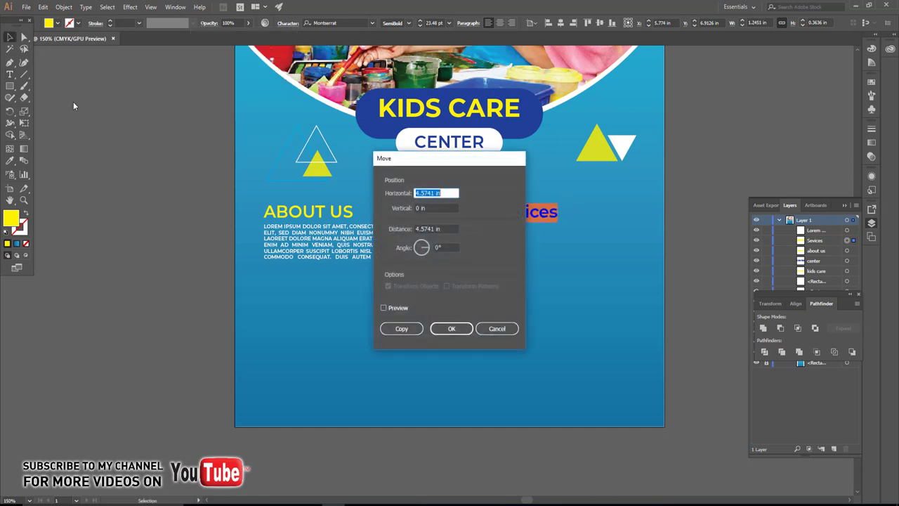
pyautogui.press('Escape')
pyautogui.click(122, 125)
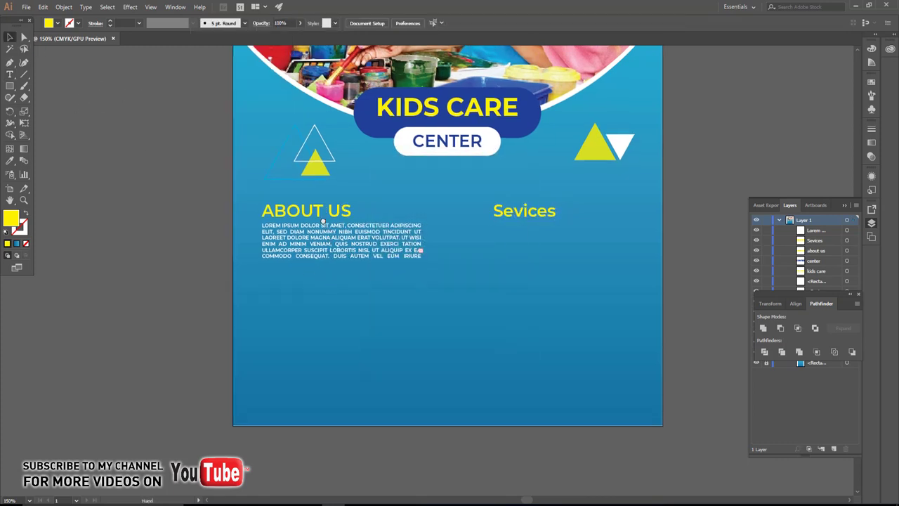
pyautogui.moveTo(122, 125); pyautogui.dragTo(84, 71)
pyautogui.scroll(2, 365, 260)
pyautogui.scroll(2, 338, 316)
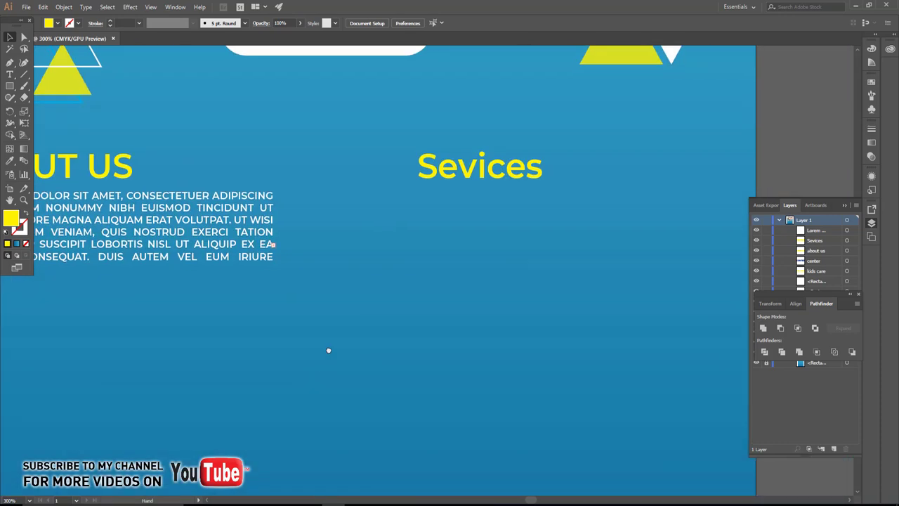
# Drop a smaller copy of Sevices below it and retype it as 'Day and Night Care'.
pyautogui.moveTo(422, 190); pyautogui.dragTo(422, 207)
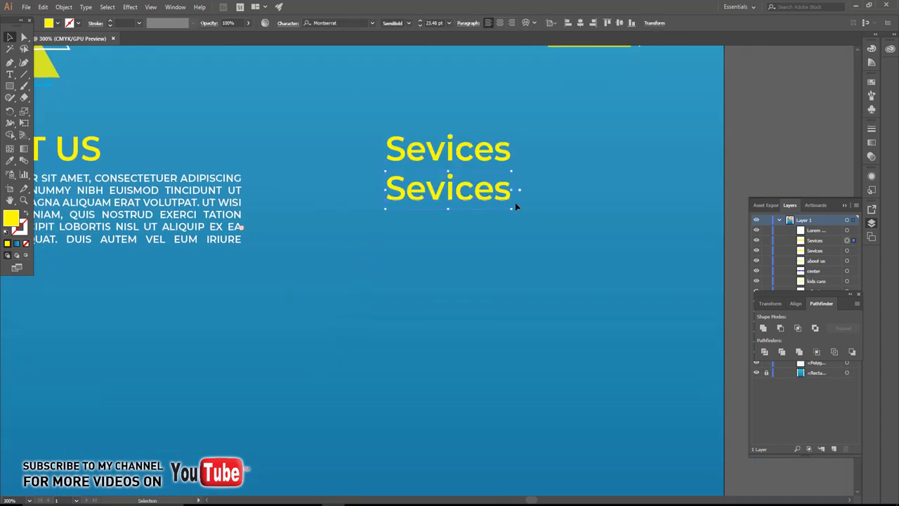
pyautogui.moveTo(511, 209); pyautogui.dragTo(457, 194)
pyautogui.doubleClick(424, 184)
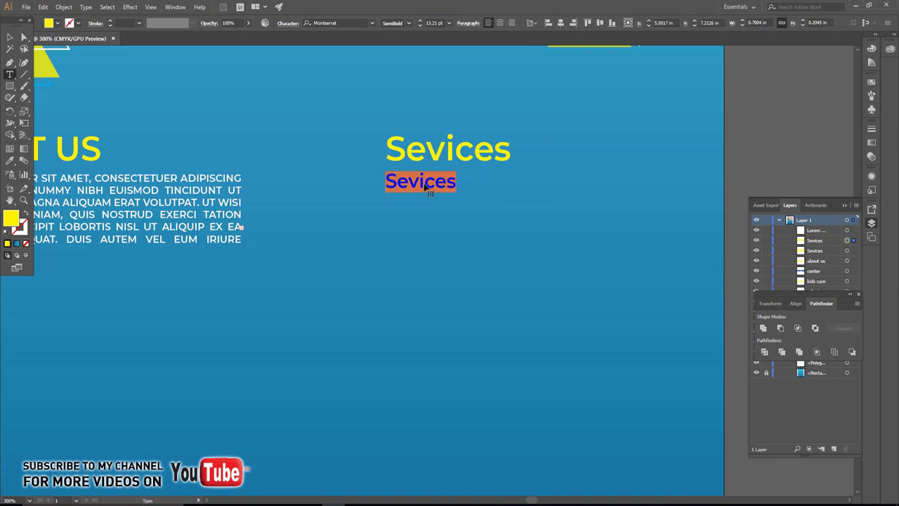
pyautogui.write('Day and Nit')
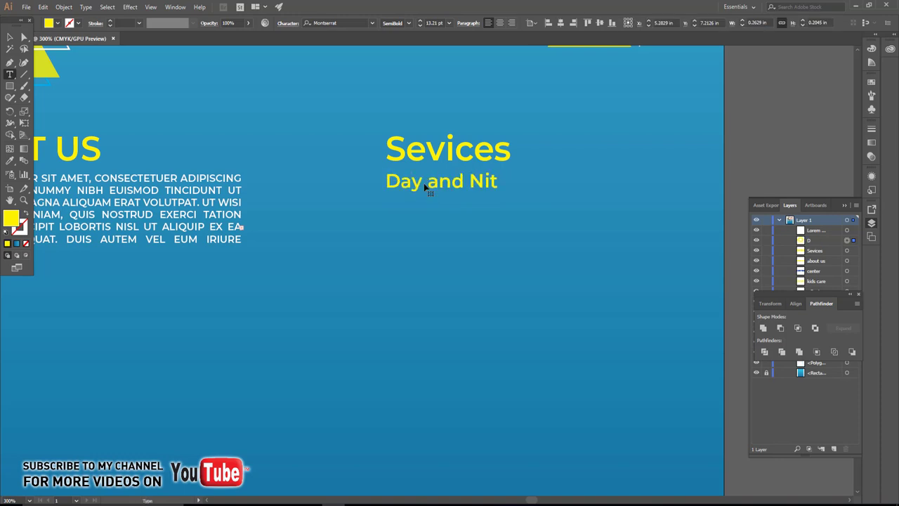
pyautogui.press('BackSpace')
pyautogui.write('ght')
pyautogui.write(' Cre')
pyautogui.press('BackSpace')
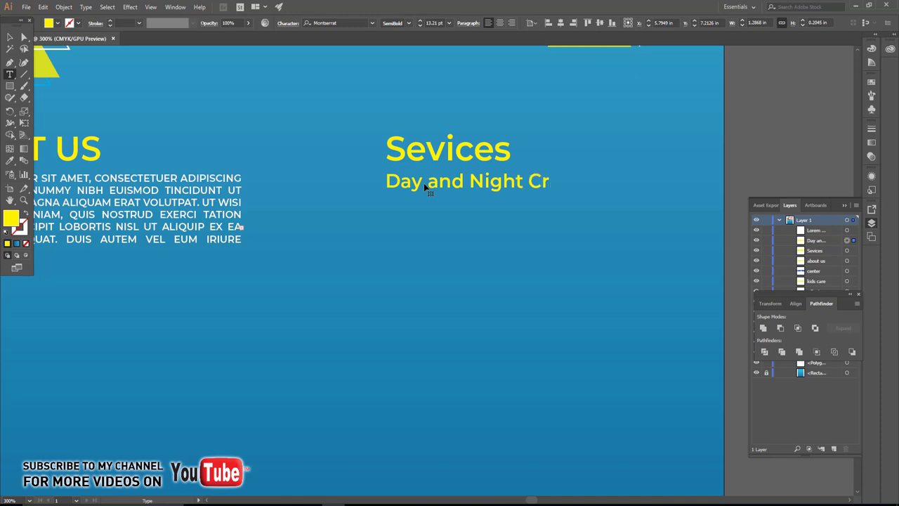
pyautogui.press('BackSpace')
pyautogui.write('are')
pyautogui.press('Return')
# Add the lines 'Quality Teacher', 'Private & Group Facility' and 'Affordable rates'.
pyautogui.write('Qualit')
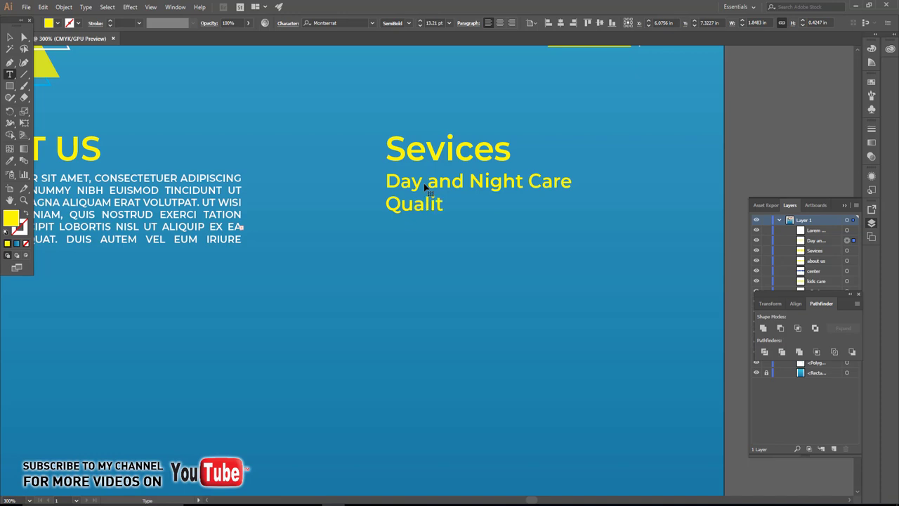
pyautogui.write('y')
pyautogui.write(' Tea')
pyautogui.write('chure')
pyautogui.press('BackSpace')
pyautogui.press('BackSpace')
pyautogui.press('BackSpace')
pyautogui.write('e')
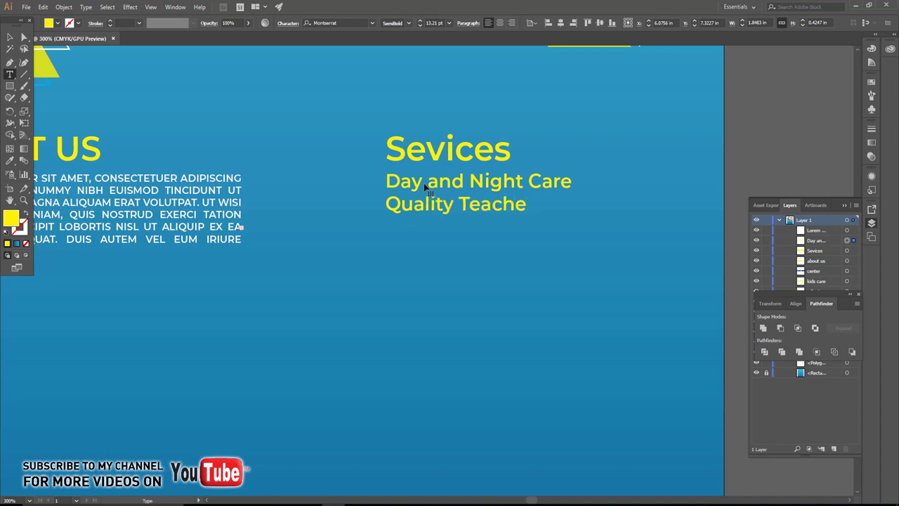
pyautogui.write('r')
pyautogui.press('Return')
pyautogui.write('Pr')
pyautogui.write('ivate')
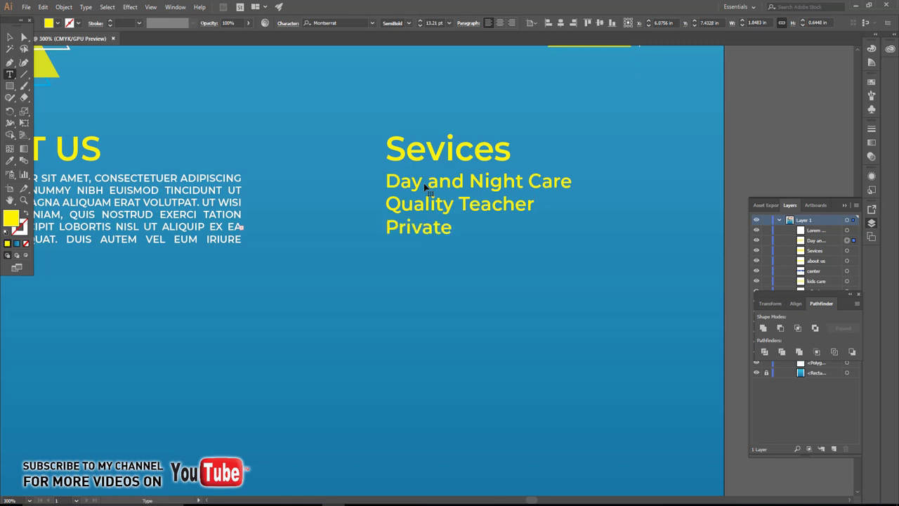
pyautogui.write('Gr')
pyautogui.write('oup F')
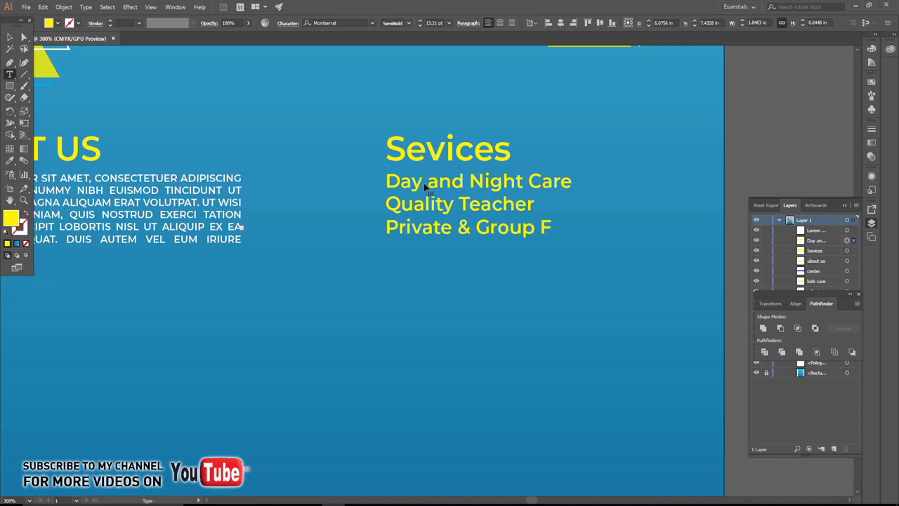
pyautogui.write('acility')
pyautogui.press('Return')
pyautogui.write('Affor')
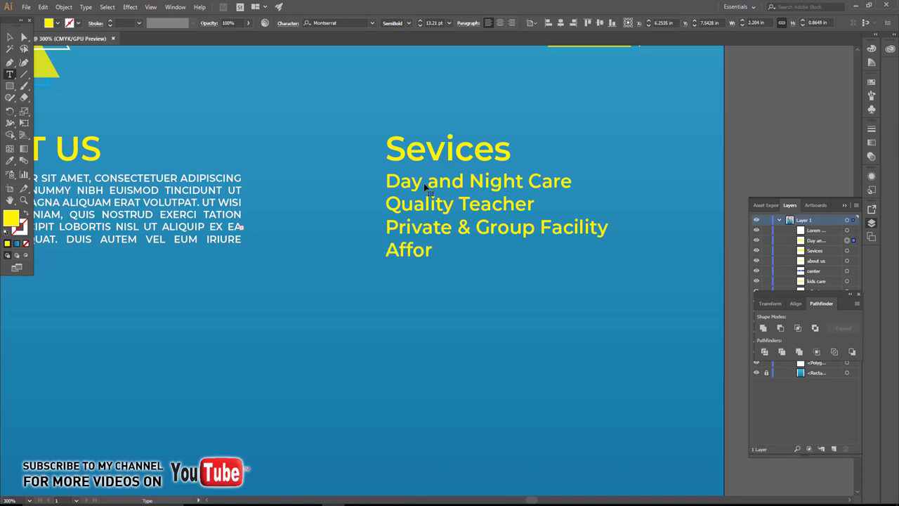
pyautogui.write('d')
pyautogui.write('a')
pyautogui.write('ble rate')
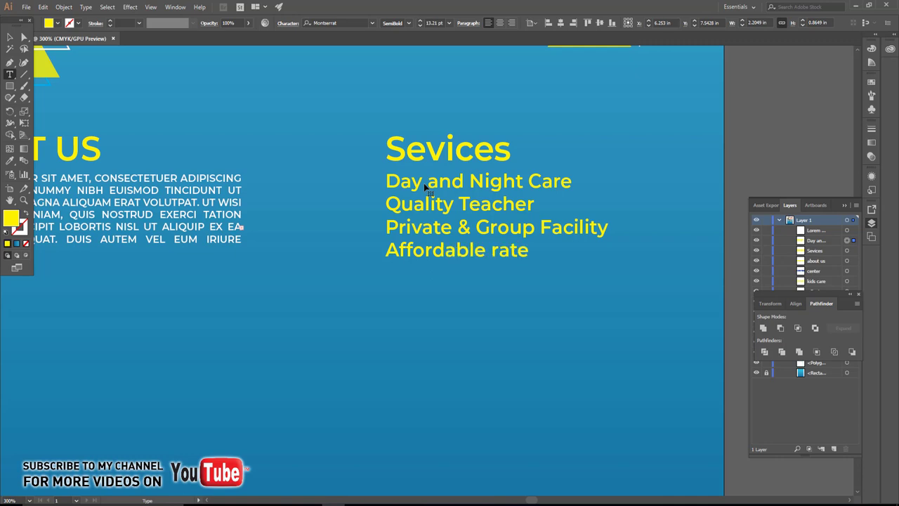
pyautogui.write('s')
# Paste a copy of the yellow-and-white triangle pair, ungroup it, and delete the white triangle.
pyautogui.click(9, 38)
pyautogui.click(296, 270)
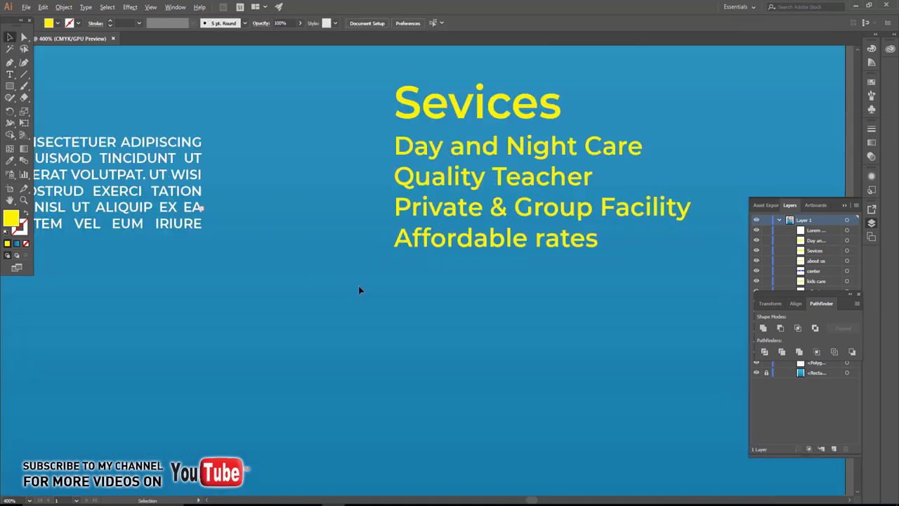
pyautogui.scroll(3, 309, 262)
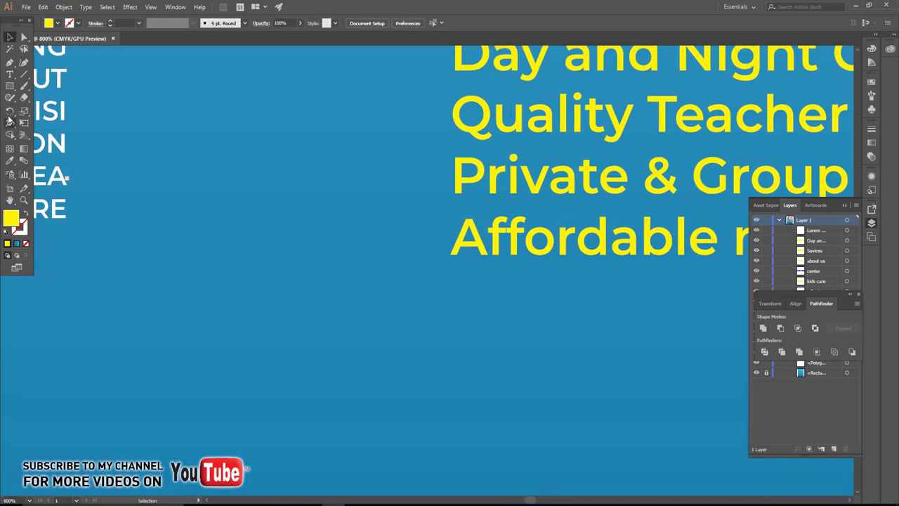
pyautogui.scroll(-2, 247, 185)
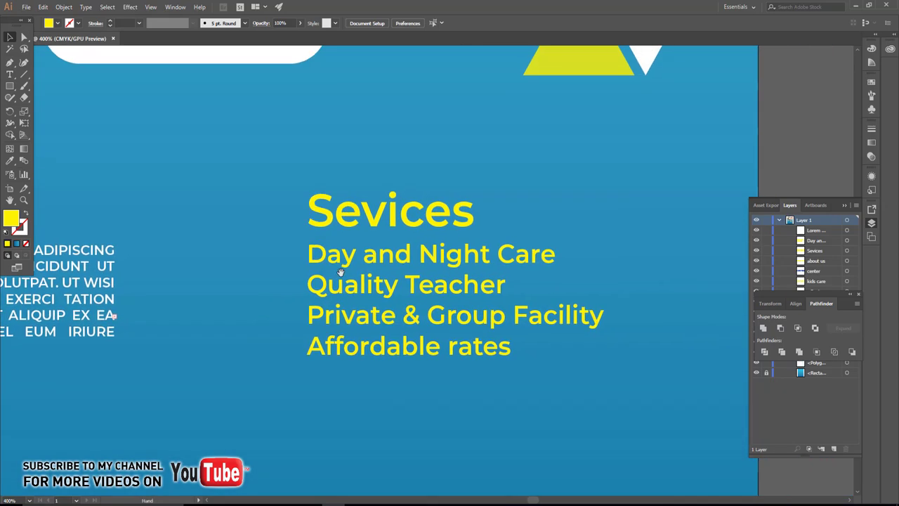
pyautogui.scroll(-2, 463, 203)
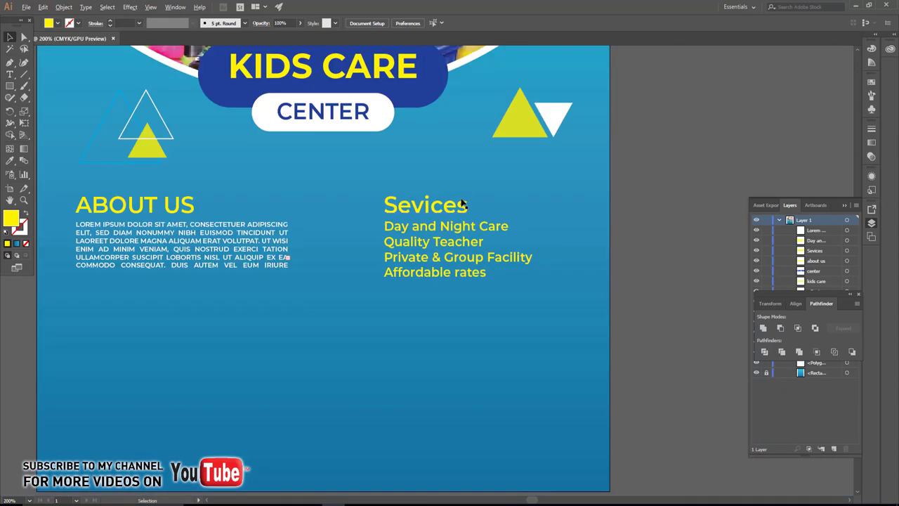
pyautogui.click(506, 134)
pyautogui.hotkey('ctrl', '+')
pyautogui.rightClick(353, 211)
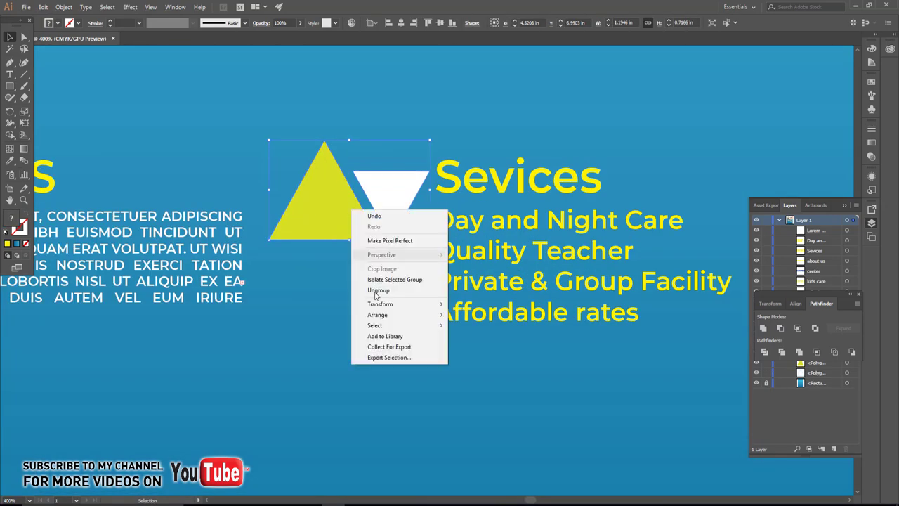
pyautogui.click(378, 290)
pyautogui.click(401, 209)
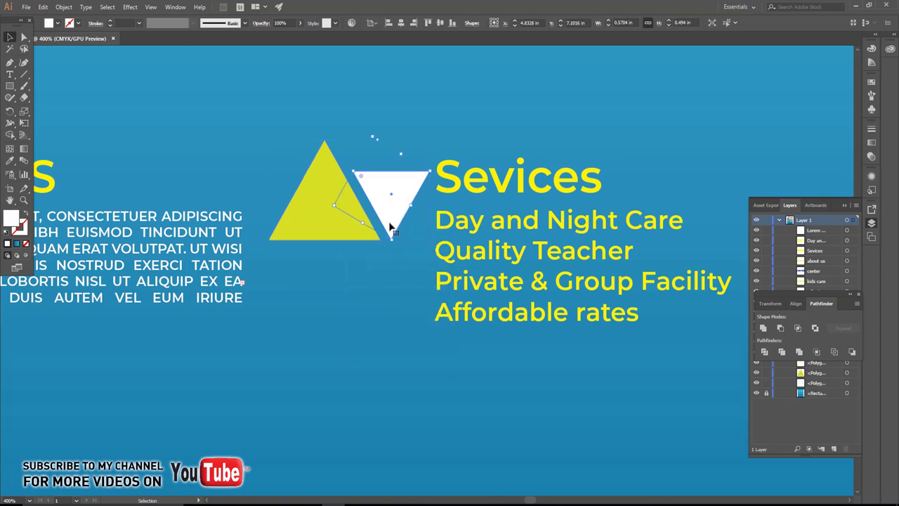
pyautogui.press('Delete')
# Rotate the yellow triangle to point right and repeat it beside all four service lines.
pyautogui.click(342, 232)
pyautogui.moveTo(385, 244)
pyautogui.mouseDown()
pyautogui.moveTo(397, 208)
pyautogui.moveTo(335, 209)
pyautogui.moveTo(489, 210)
pyautogui.mouseUp()
pyautogui.scroll(2, 334, 210)
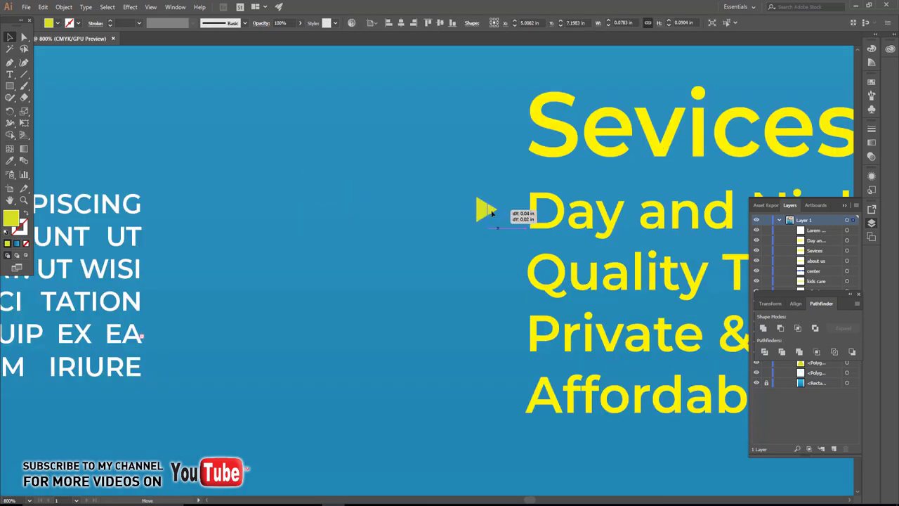
pyautogui.moveTo(481, 209); pyautogui.dragTo(494, 215)
pyautogui.click(470, 265)
pyautogui.scroll(1, 464, 254)
pyautogui.scroll(1, 466, 243)
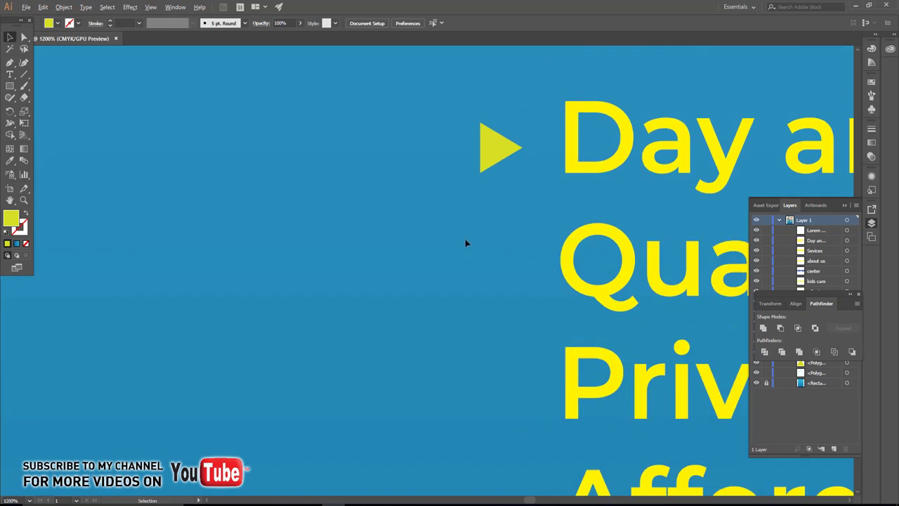
pyautogui.scroll(1, 484, 211)
pyautogui.moveTo(518, 120); pyautogui.dragTo(530, 298)
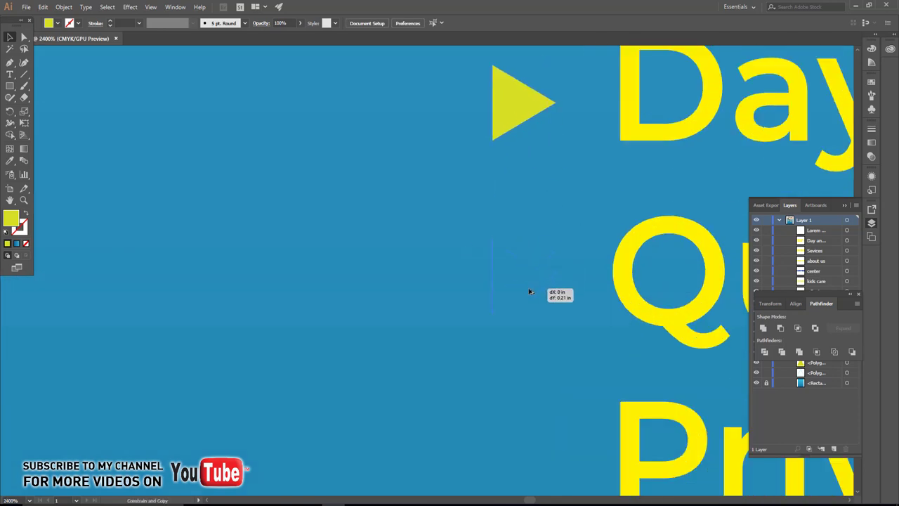
pyautogui.hotkey('ctrl', 'd')
pyautogui.hotkey('ctrl', 'd')
pyautogui.scroll(-3, 528, 288)
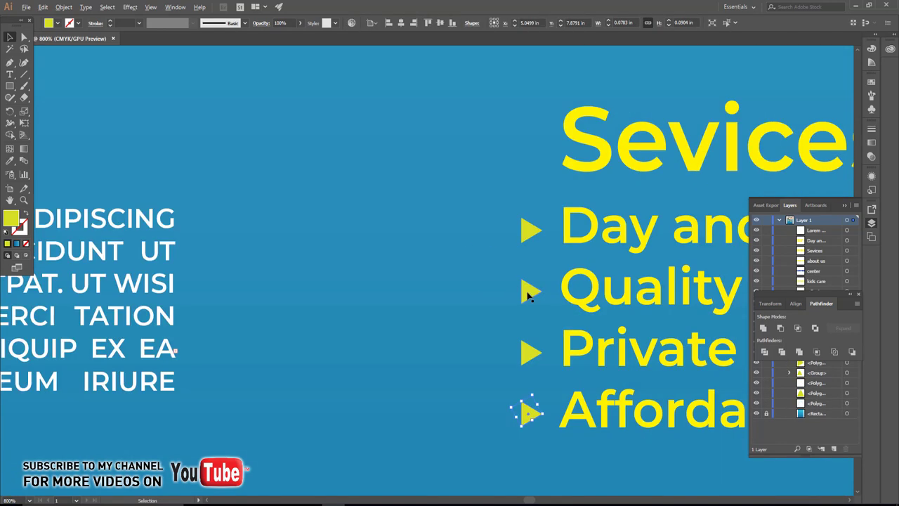
pyautogui.moveTo(477, 372); pyautogui.dragTo(431, 157)
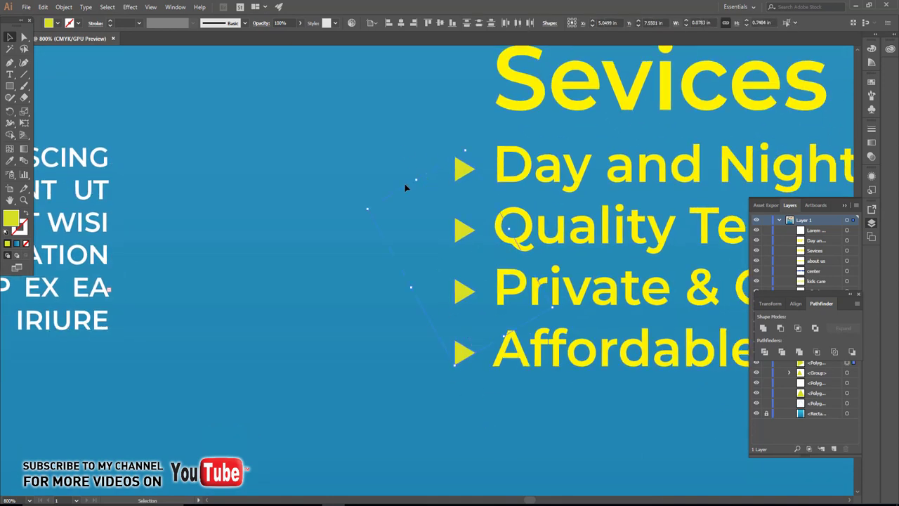
# Make the services list white, group it with the bullets, and left-align it with Sevices.
pyautogui.click(521, 181)
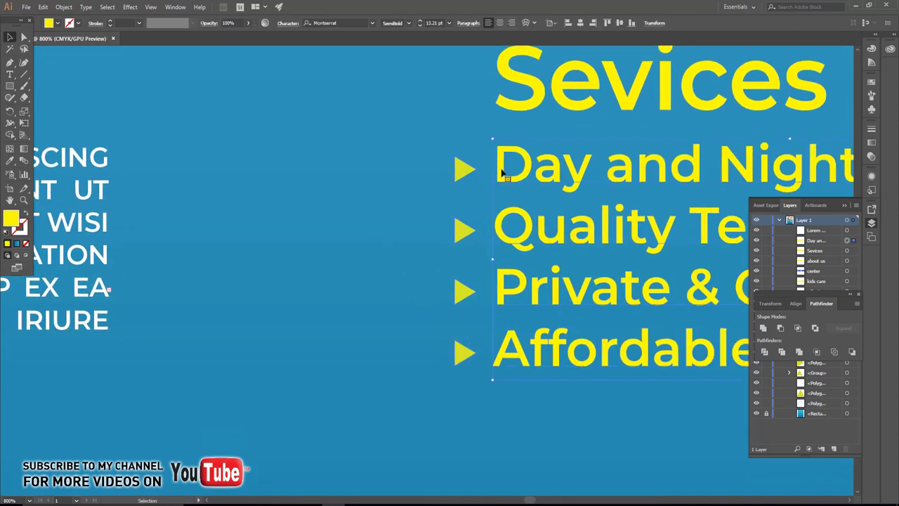
pyautogui.click(57, 23)
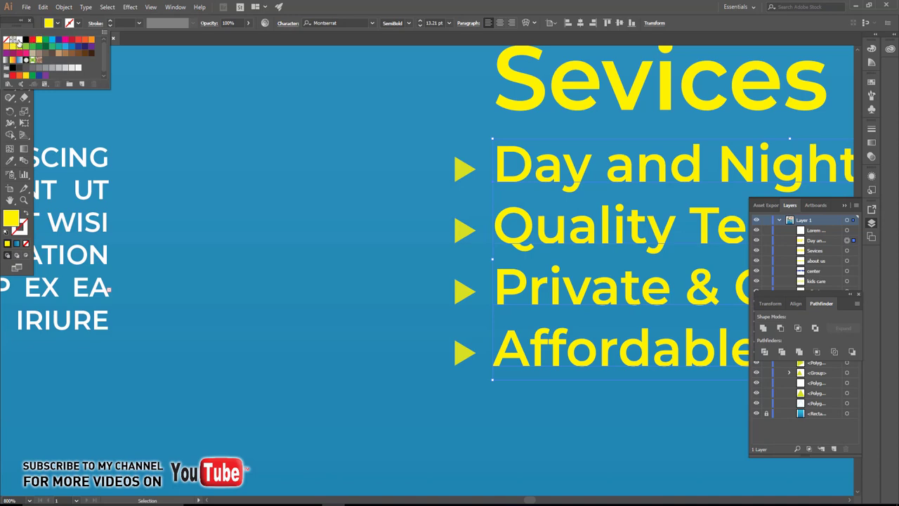
pyautogui.click(19, 42)
pyautogui.click(197, 168)
pyautogui.scroll(-3, 196, 169)
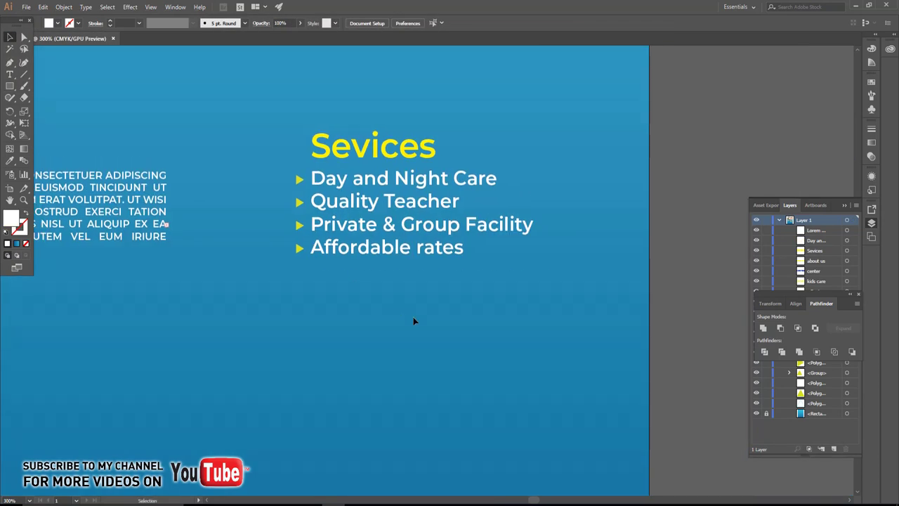
pyautogui.hotkey('ctrl', 'g')
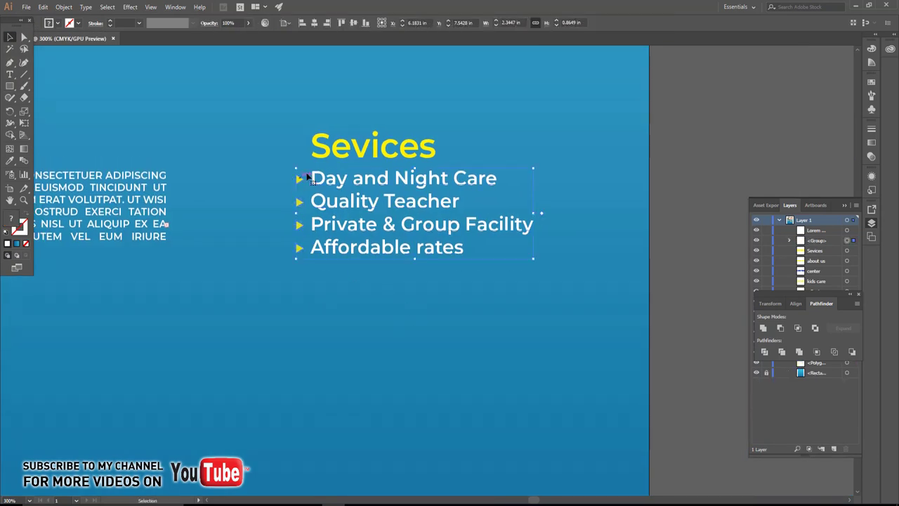
pyautogui.keyDown('shift'); pyautogui.click(327, 159); pyautogui.keyUp('shift')
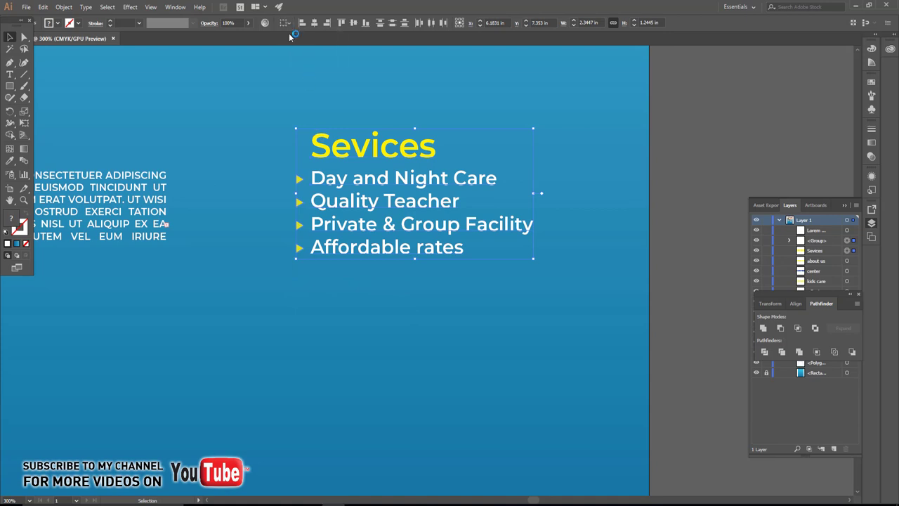
pyautogui.click(301, 22)
pyautogui.click(356, 246)
pyautogui.scroll(-1, 354, 252)
pyautogui.scroll(-1, 355, 257)
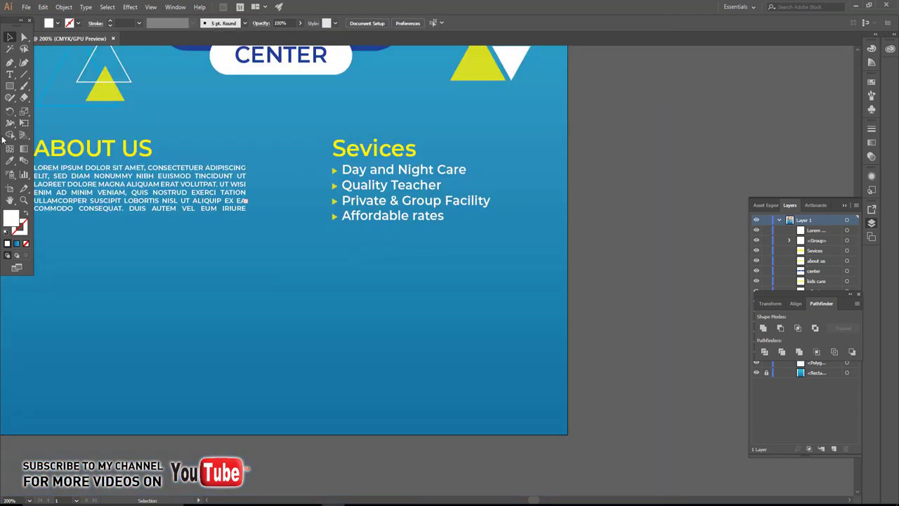
# Draw a white 2 pt vertical divider line between About Us and Services.
pyautogui.click(23, 74)
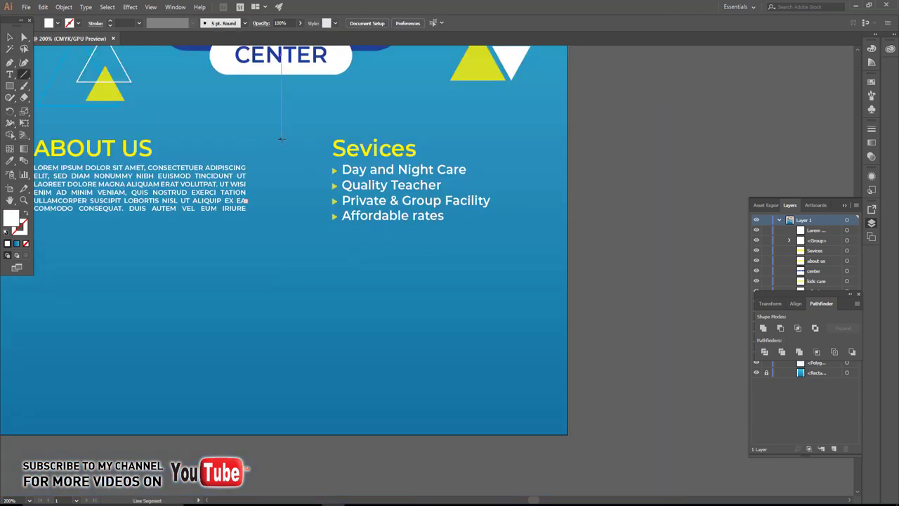
pyautogui.moveTo(281, 135); pyautogui.dragTo(281, 231)
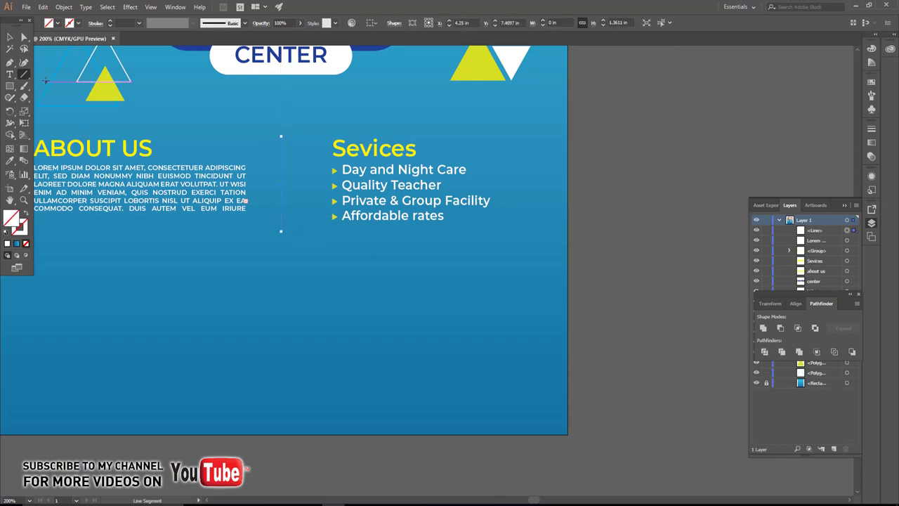
pyautogui.click(11, 38)
pyautogui.click(70, 23)
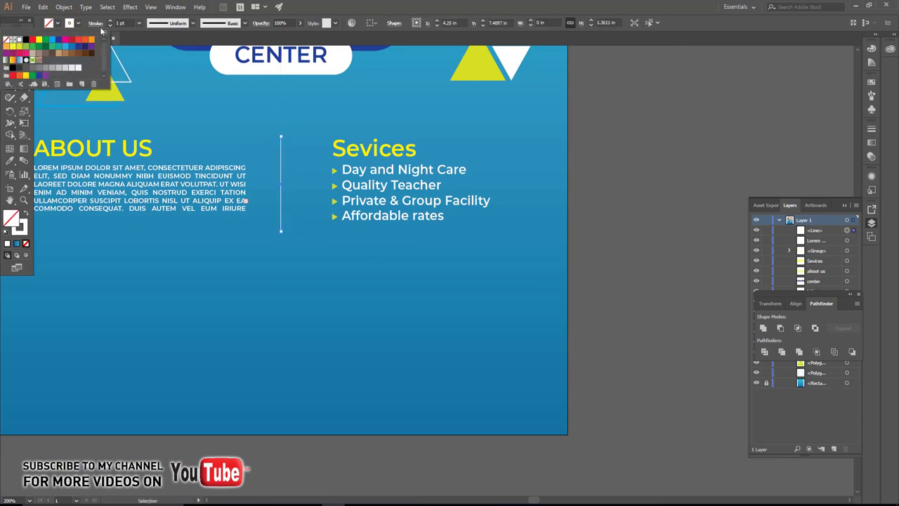
pyautogui.click(110, 22)
pyautogui.click(259, 257)
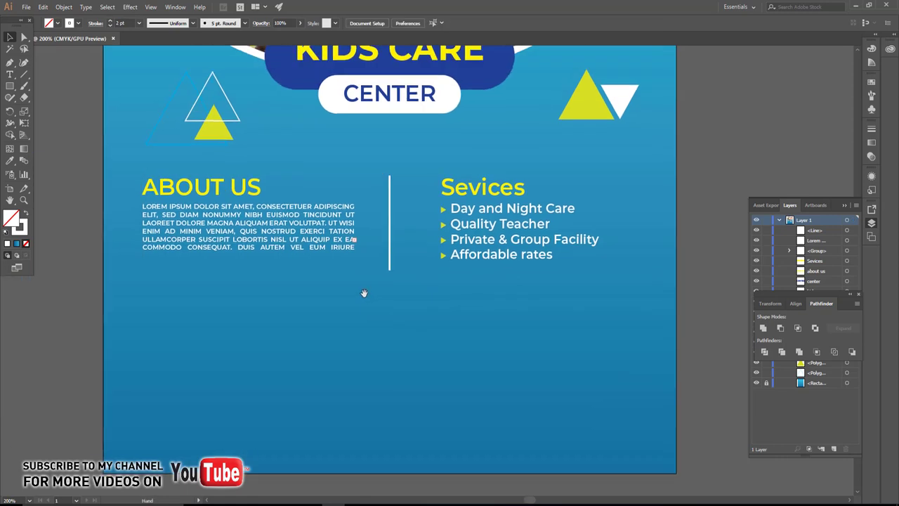
# Group About Us, its body text, the divider and Services, then move the group higher.
pyautogui.moveTo(259, 257)
pyautogui.mouseDown()
pyautogui.moveTo(382, 295)
pyautogui.moveTo(367, 333)
pyautogui.mouseUp()
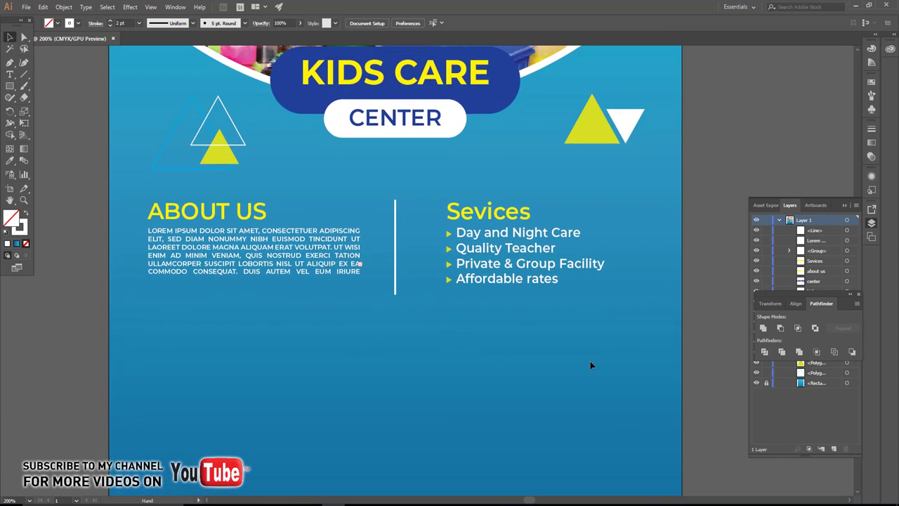
pyautogui.moveTo(621, 309); pyautogui.dragTo(128, 153)
pyautogui.click(63, 7)
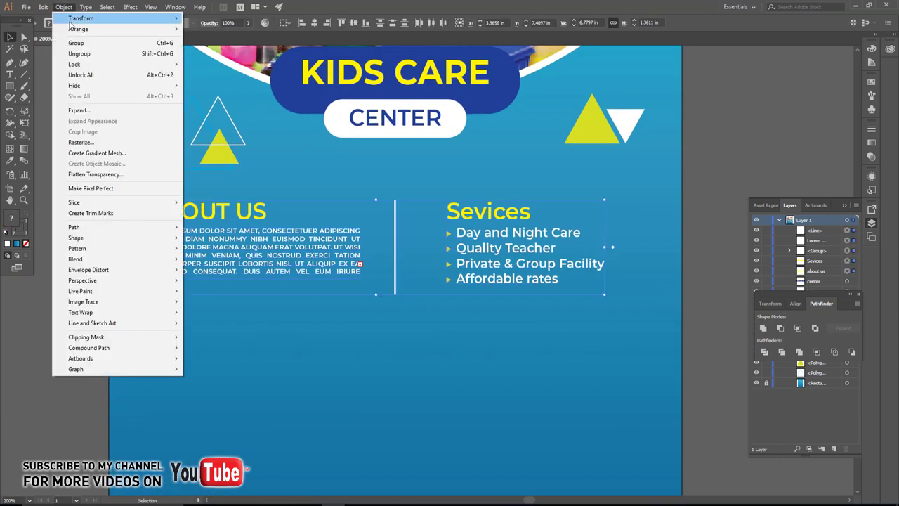
pyautogui.click(77, 44)
pyautogui.click(494, 352)
pyautogui.click(225, 217)
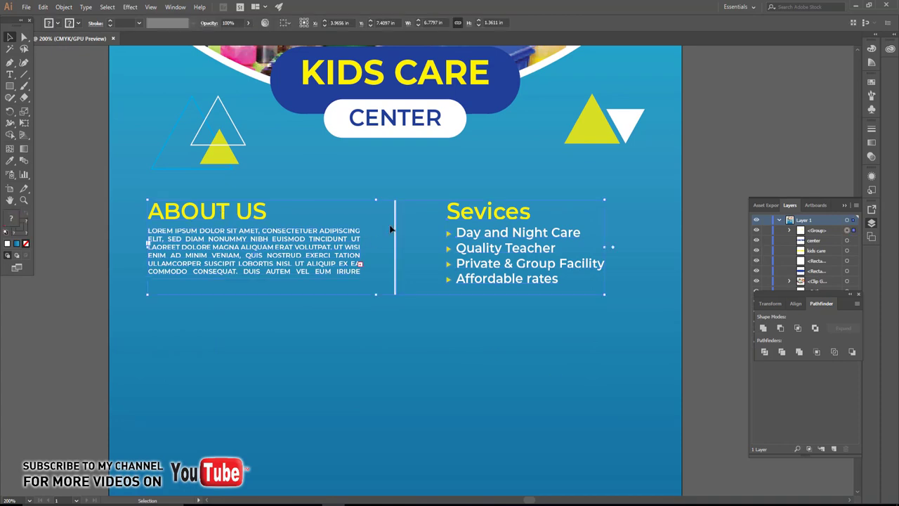
pyautogui.moveTo(398, 232); pyautogui.dragTo(395, 203)
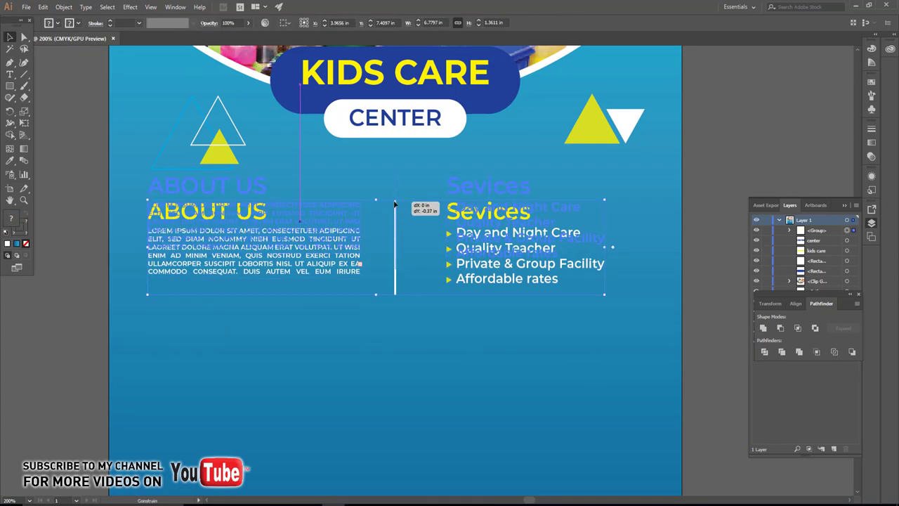
pyautogui.click(459, 344)
# Duplicate the yellow-and-white triangle pair and shrink the copy.
pyautogui.hscroll(5, 430, 258)
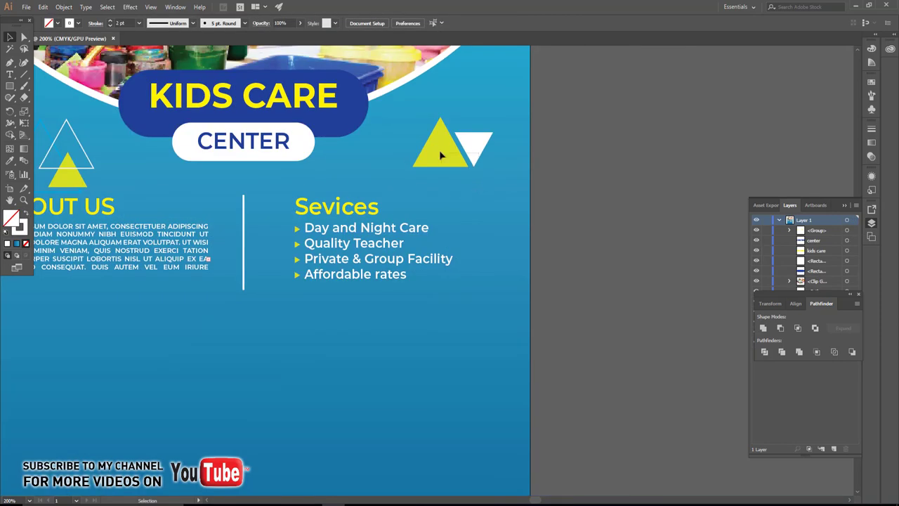
pyautogui.moveTo(440, 155); pyautogui.dragTo(380, 190)
pyautogui.hotkey('ctrl', '0')
# Copy the small yellow-and-white triangle pair to the left side near the photo, rotating it to point right.
pyautogui.scroll(5, 388, 292)
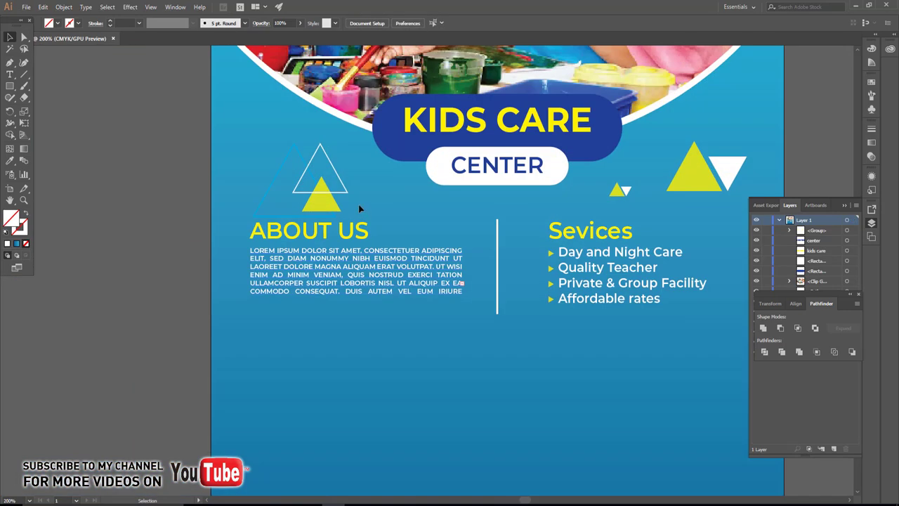
pyautogui.click(322, 201)
pyautogui.moveTo(348, 211)
pyautogui.mouseDown()
pyautogui.moveTo(316, 196)
pyautogui.moveTo(249, 111)
pyautogui.mouseUp()
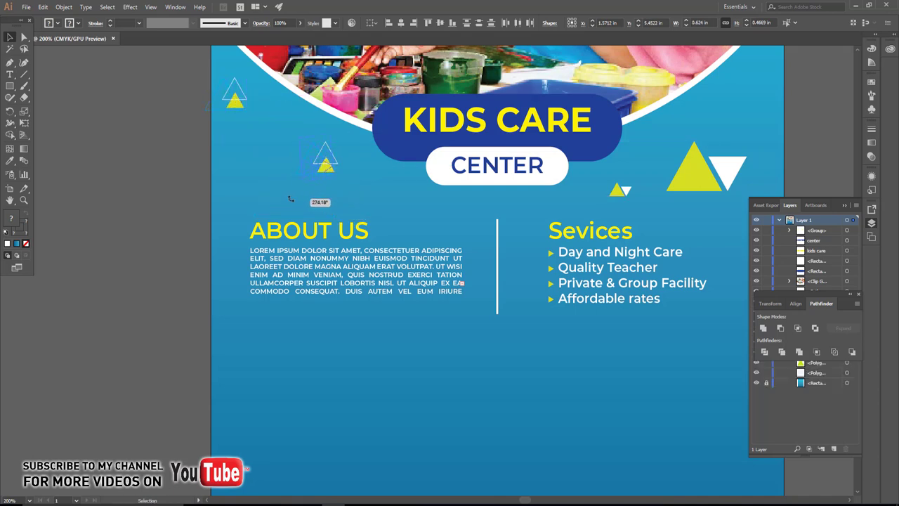
pyautogui.moveTo(342, 178)
pyautogui.mouseDown()
pyautogui.moveTo(246, 209)
pyautogui.moveTo(264, 244)
pyautogui.mouseUp()
pyautogui.click(257, 148)
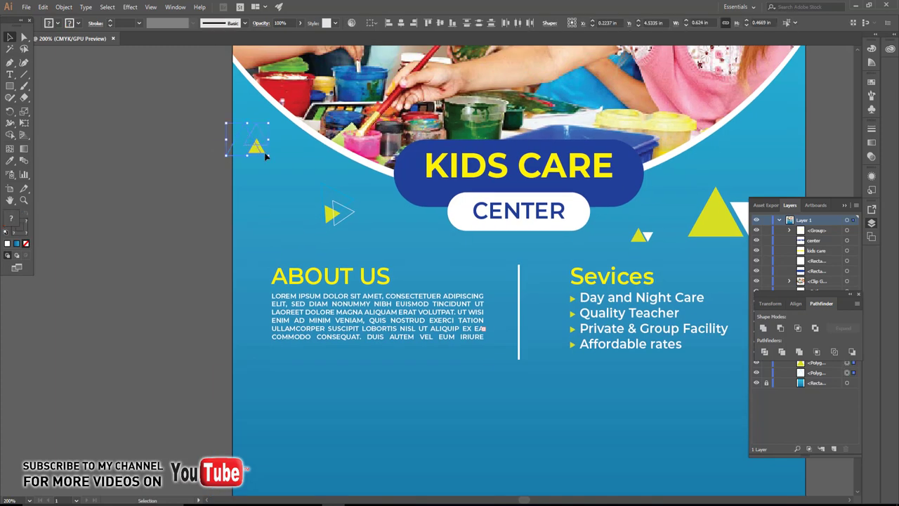
pyautogui.click(287, 225)
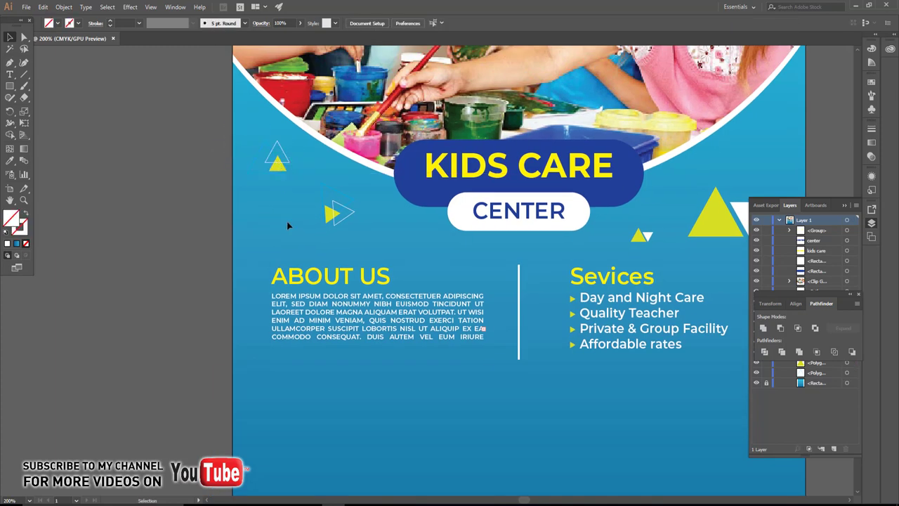
pyautogui.scroll(-5, 302, 225)
pyautogui.keyDown('alt'); pyautogui.scroll(-1, 337, 224); pyautogui.keyUp('alt')
# Draw a large white-outlined circle over the flyer, then move it up and shrink it.
pyautogui.keyDown('alt'); pyautogui.scroll(-2, 292, 293); pyautogui.keyUp('alt')
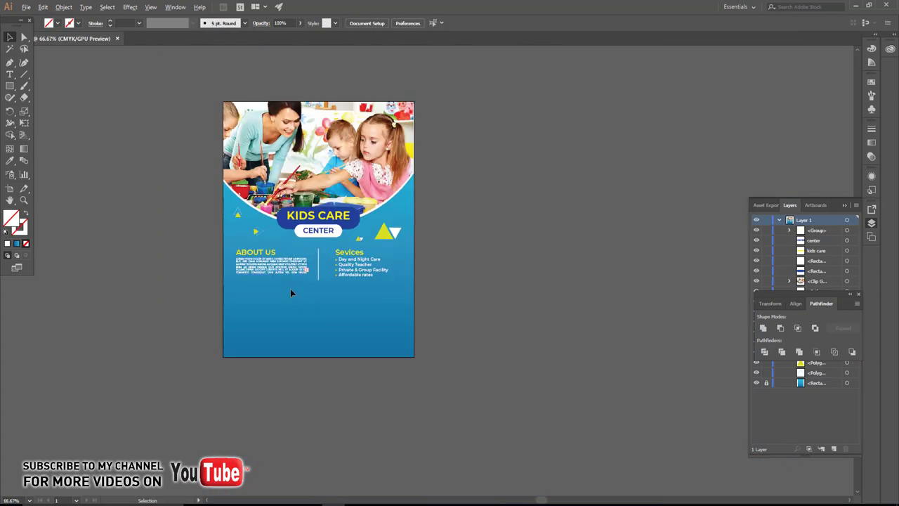
pyautogui.moveTo(10, 86); pyautogui.dragTo(59, 105)
pyautogui.moveTo(193, 83); pyautogui.dragTo(442, 289)
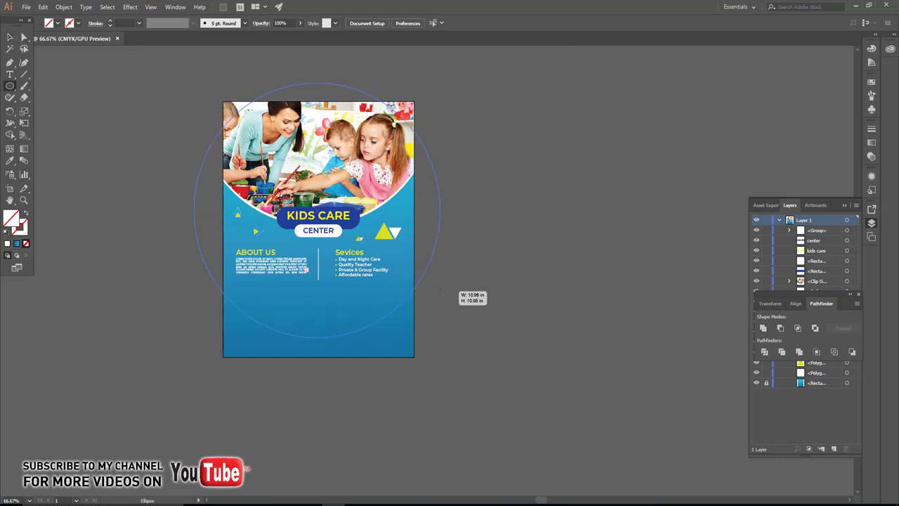
pyautogui.click(10, 37)
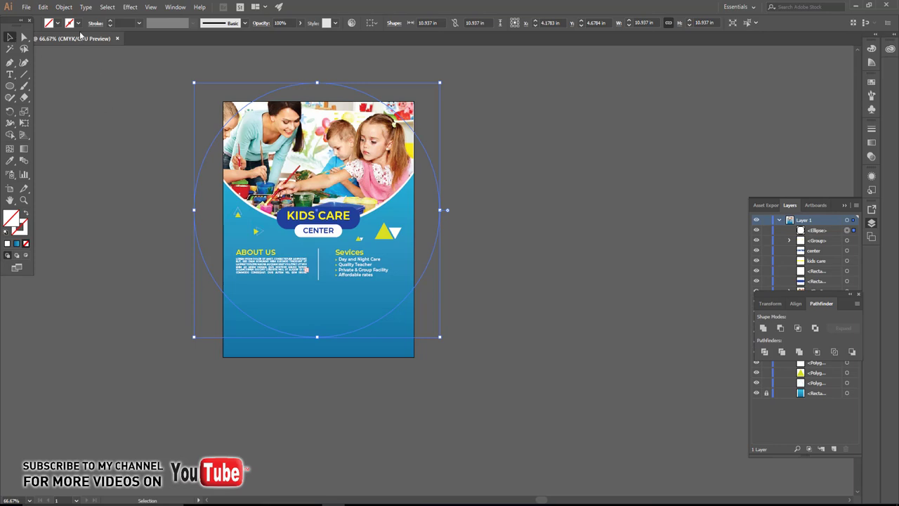
pyautogui.click(77, 23)
pyautogui.click(21, 40)
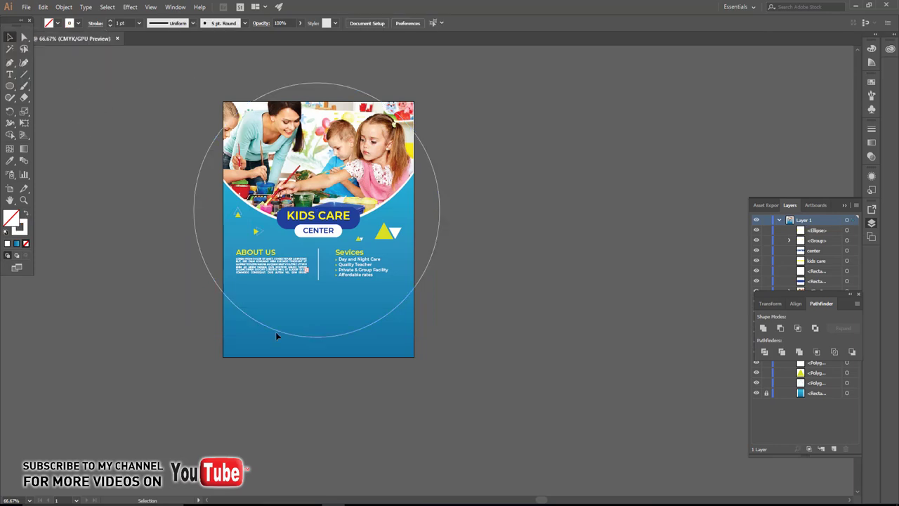
pyautogui.moveTo(276, 332); pyautogui.dragTo(274, 318)
pyautogui.hotkey('ctrl', '=')
pyautogui.hotkey('ctrl', '=')
pyautogui.hotkey('ctrl', '=')
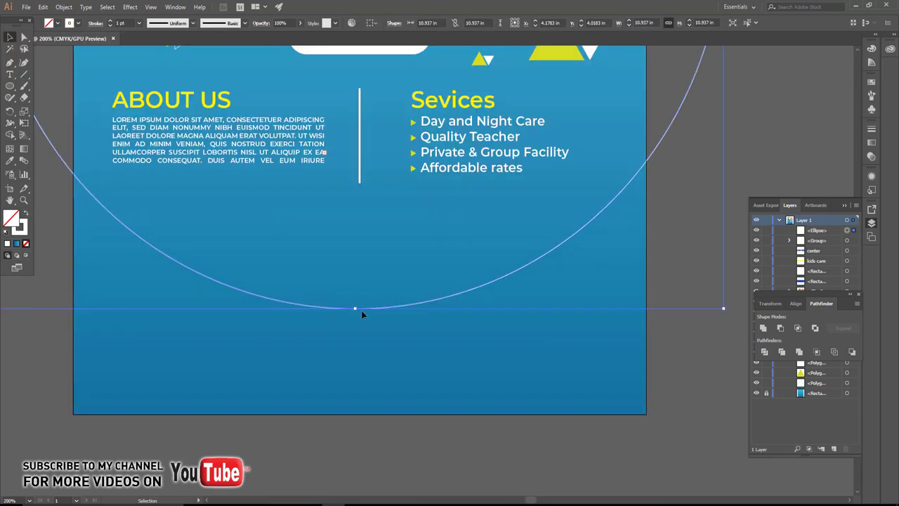
pyautogui.moveTo(355, 309); pyautogui.dragTo(347, 276)
pyautogui.click(376, 220)
# Move the About Us and Services group further up the flyer.
pyautogui.scroll(3, 463, 301)
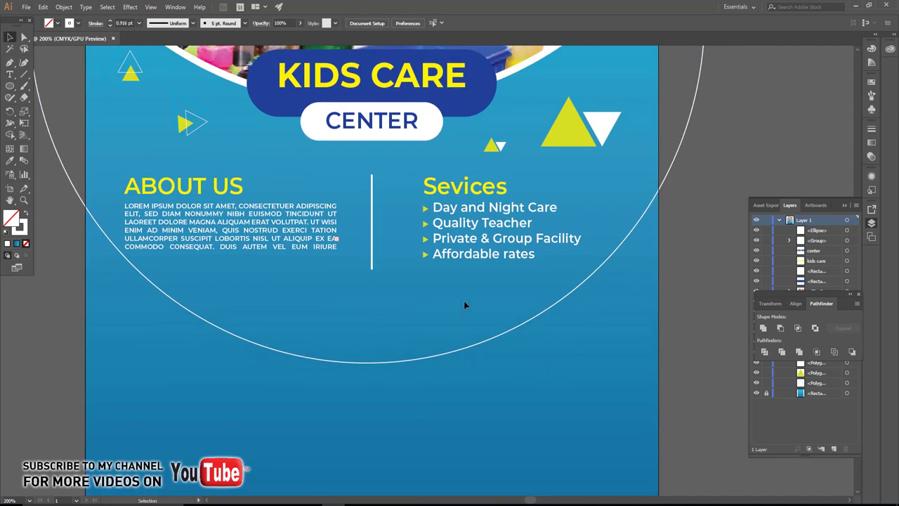
pyautogui.moveTo(239, 197); pyautogui.dragTo(237, 173)
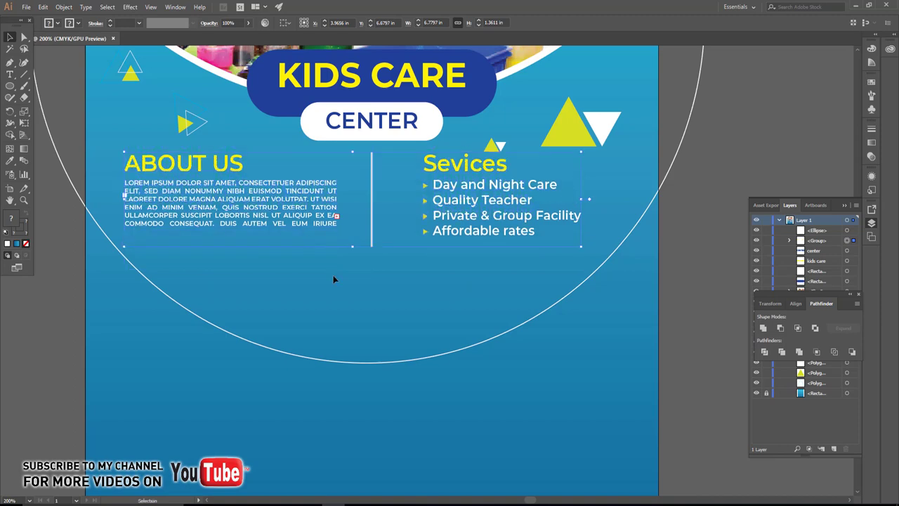
pyautogui.click(311, 337)
# Draw a rectangle covering the flyer's lower half.
pyautogui.moveTo(10, 85); pyautogui.dragTo(36, 87)
pyautogui.keyDown('alt'); pyautogui.scroll(-1, 144, 189); pyautogui.keyUp('alt')
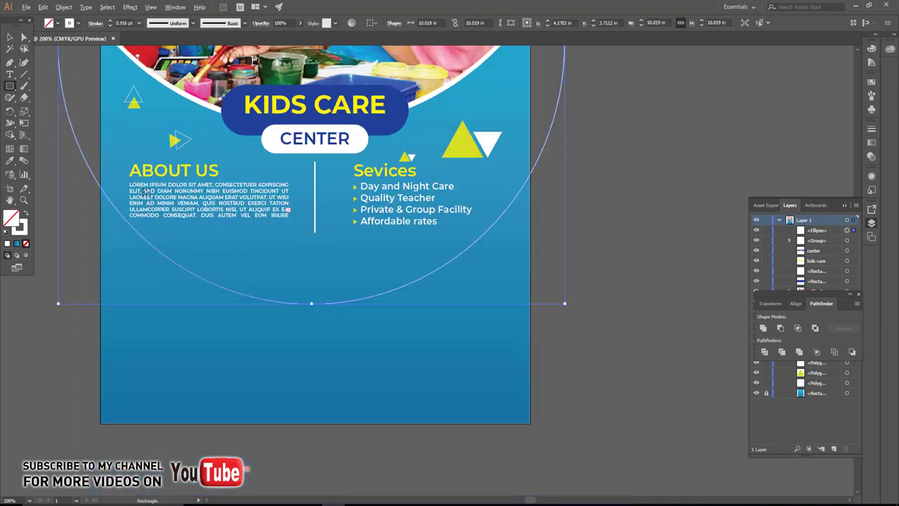
pyautogui.keyDown('alt'); pyautogui.scroll(-1, 144, 189); pyautogui.keyUp('alt')
pyautogui.moveTo(115, 170); pyautogui.dragTo(402, 344)
pyautogui.click(11, 38)
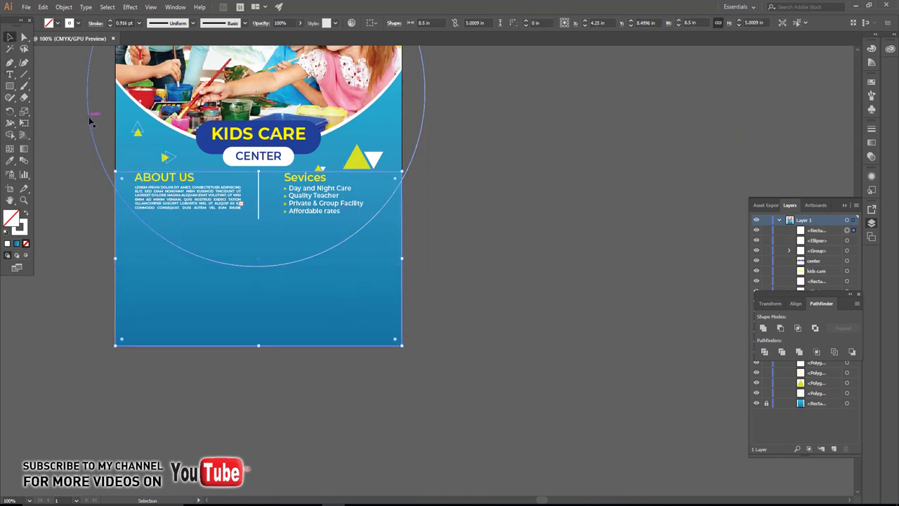
# Bring the circle above the rectangle and divide the two shapes into pieces.
pyautogui.click(89, 120)
pyautogui.hotkey('ctrl', 'shift', ']')
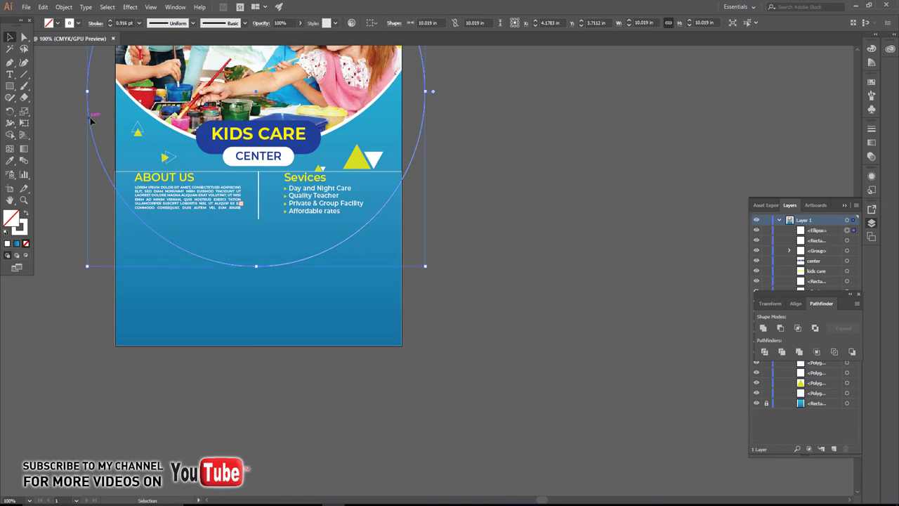
pyautogui.keyDown('shift'); pyautogui.click(398, 302); pyautogui.keyUp('shift')
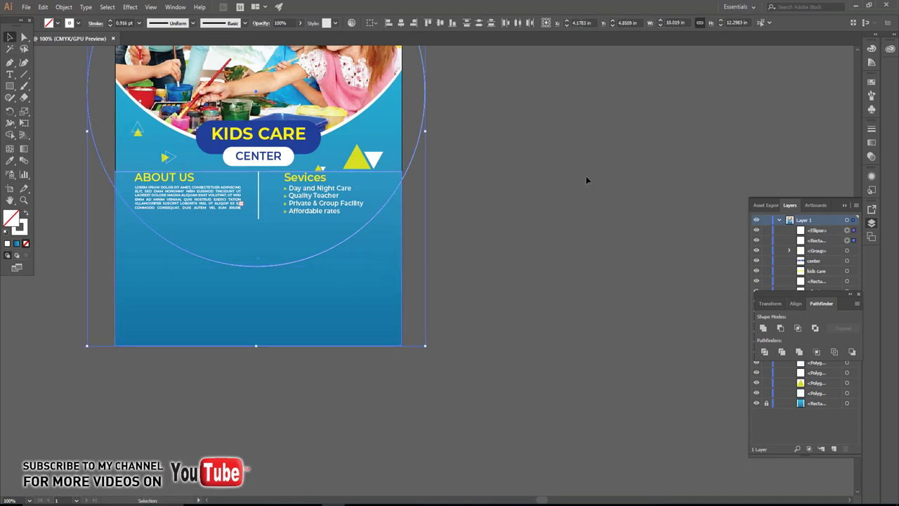
pyautogui.press('ctrl')
pyautogui.click(797, 328)
pyautogui.hotkey('ctrl', 'z')
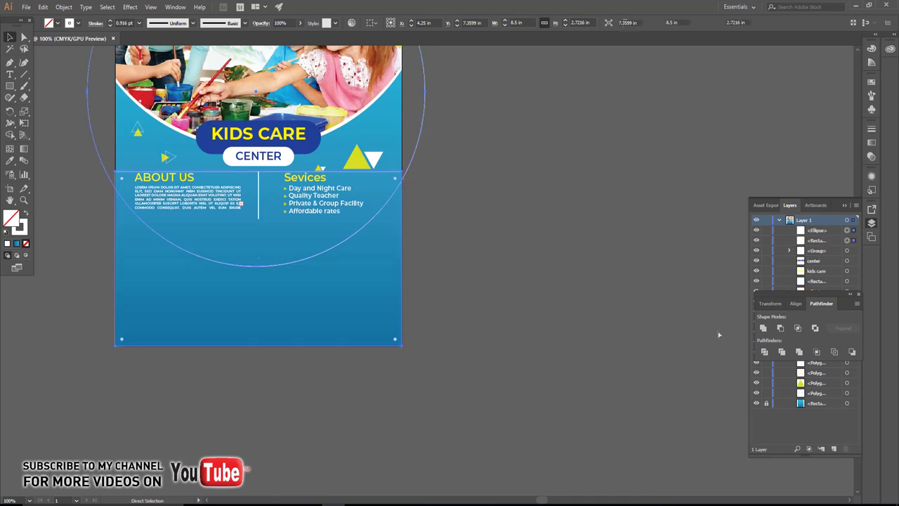
pyautogui.click(764, 351)
# Ungroup the divided pieces and delete the upper arc and top-edge pieces.
pyautogui.rightClick(406, 280)
pyautogui.click(444, 358)
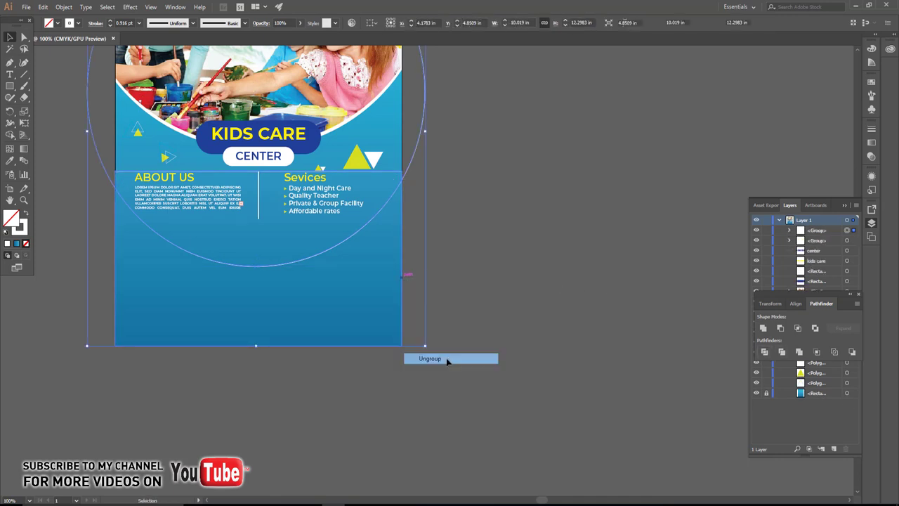
pyautogui.click(438, 169)
pyautogui.click(420, 141)
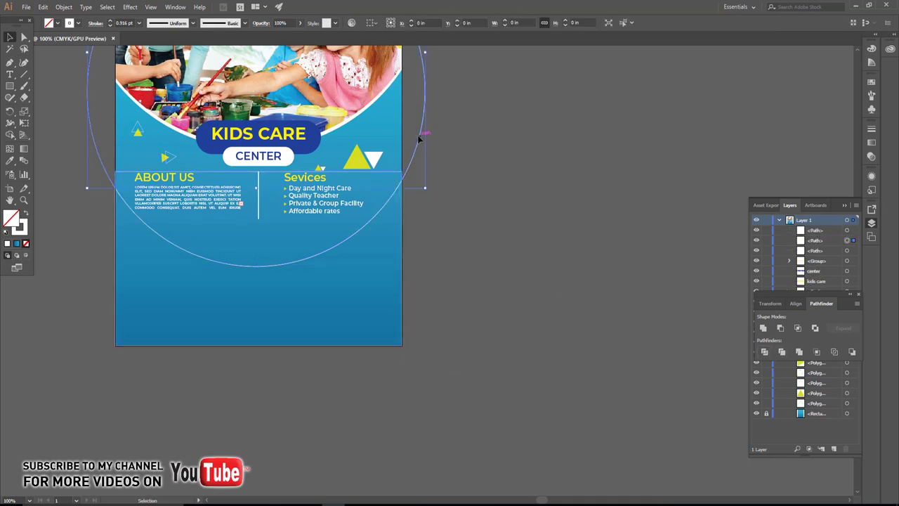
pyautogui.press('Delete')
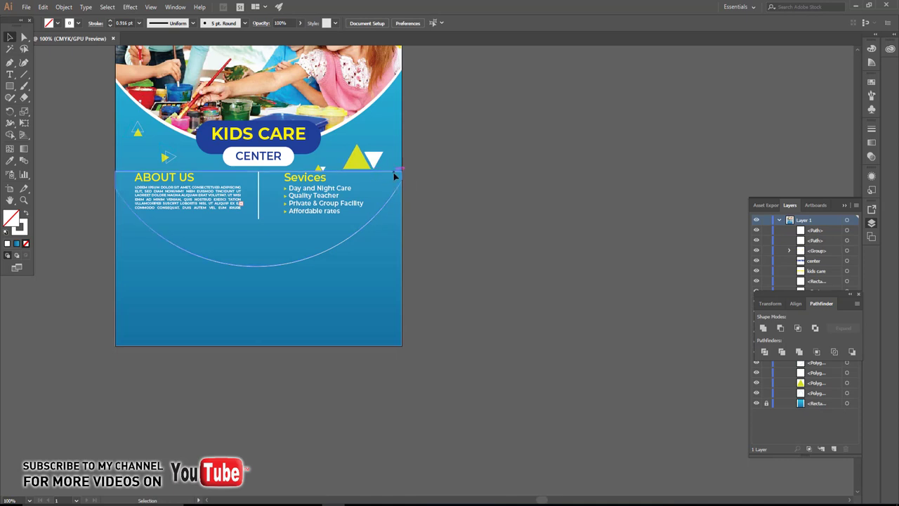
pyautogui.click(395, 176)
pyautogui.press('Delete')
# Fill the remaining lower piece with white and remove its outline.
pyautogui.click(404, 232)
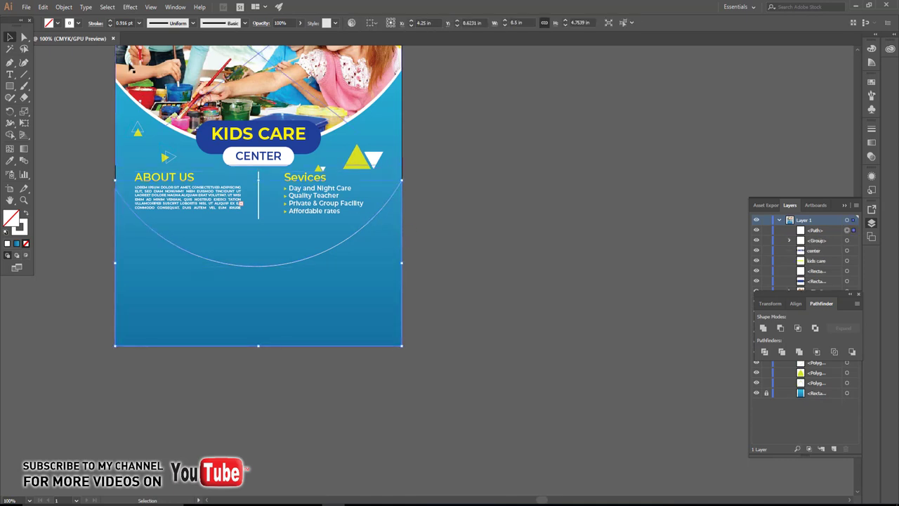
pyautogui.click(58, 23)
pyautogui.click(18, 43)
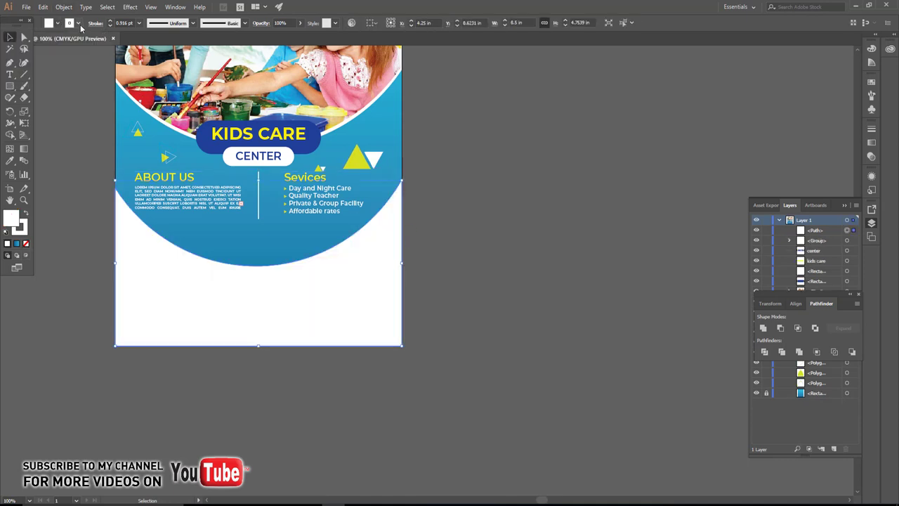
pyautogui.click(78, 23)
pyautogui.click(8, 41)
# Draw a square below the blue circle and round its corners.
pyautogui.click(468, 299)
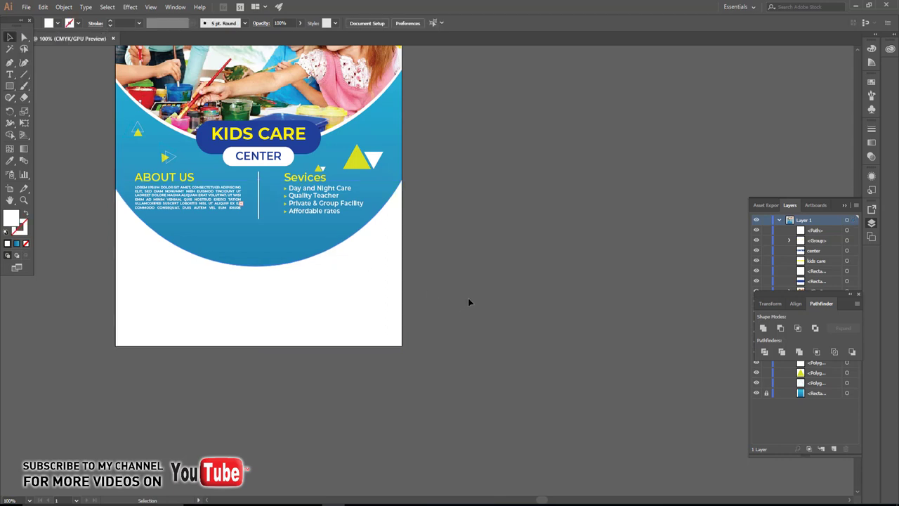
pyautogui.hscroll(-2, 468, 298)
pyautogui.scroll(-2, 463, 302)
pyautogui.scroll(1, 460, 312)
pyautogui.hscroll(-2, 425, 287)
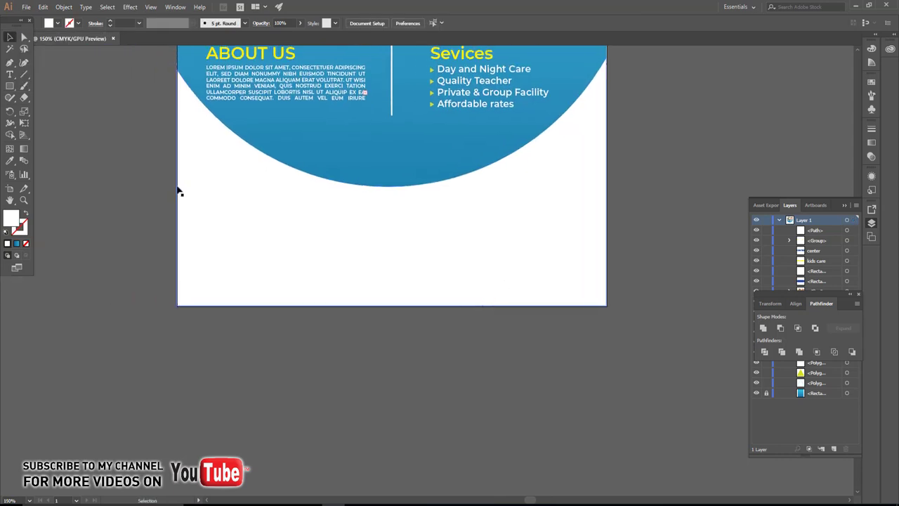
pyautogui.press('m')
pyautogui.moveTo(232, 178); pyautogui.dragTo(323, 272)
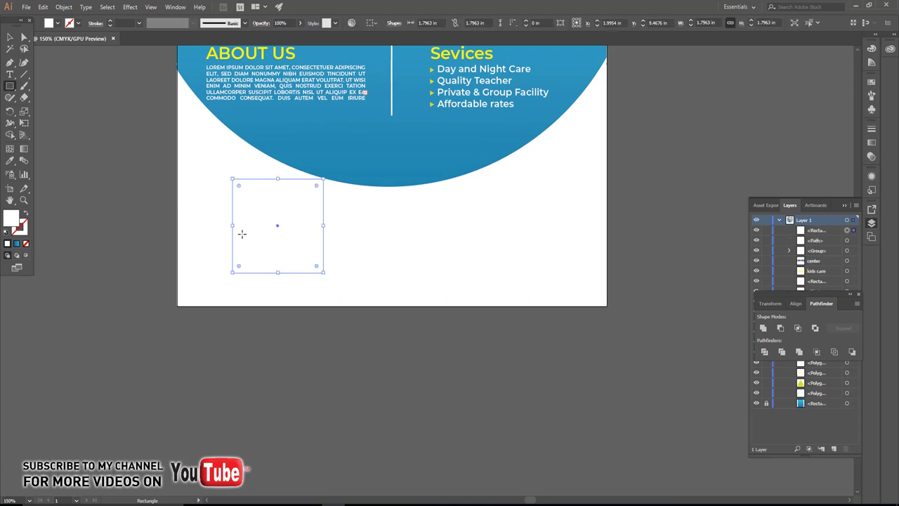
pyautogui.moveTo(240, 191); pyautogui.dragTo(243, 193)
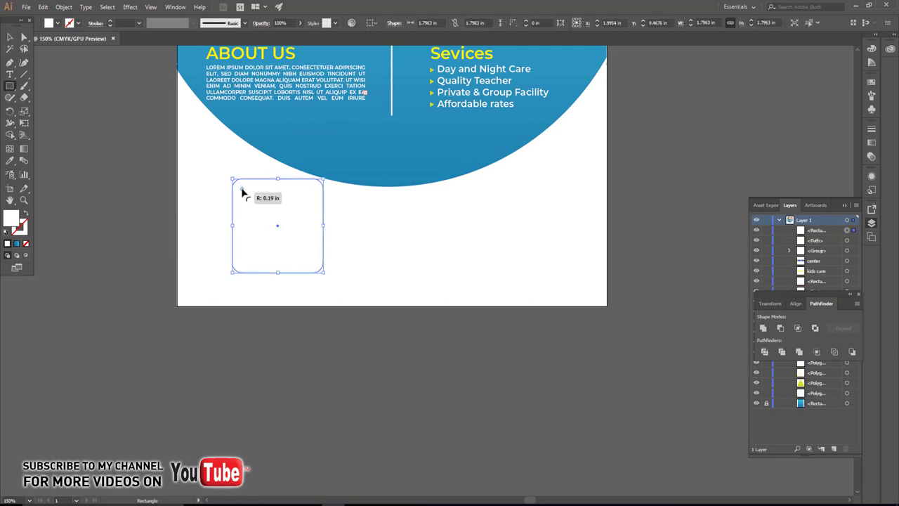
pyautogui.rightClick(263, 191)
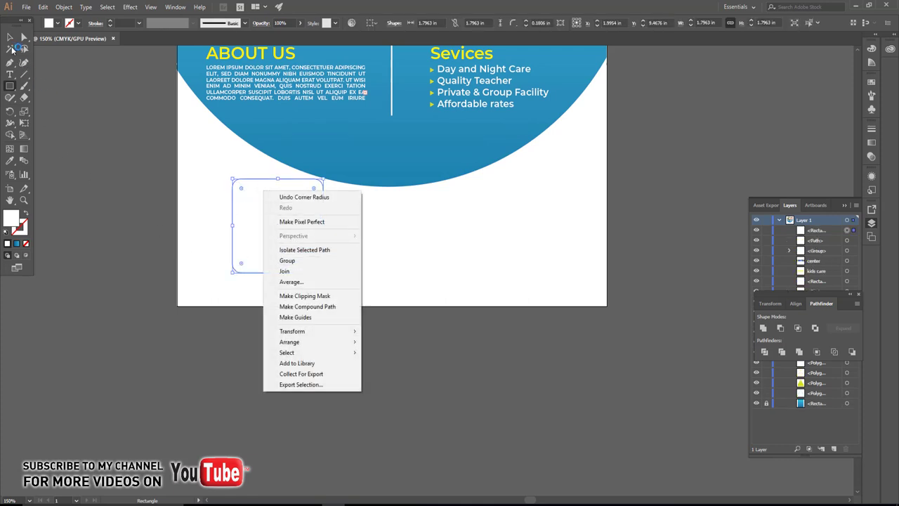
# Fill the rounded square with cyan.
pyautogui.click(10, 38)
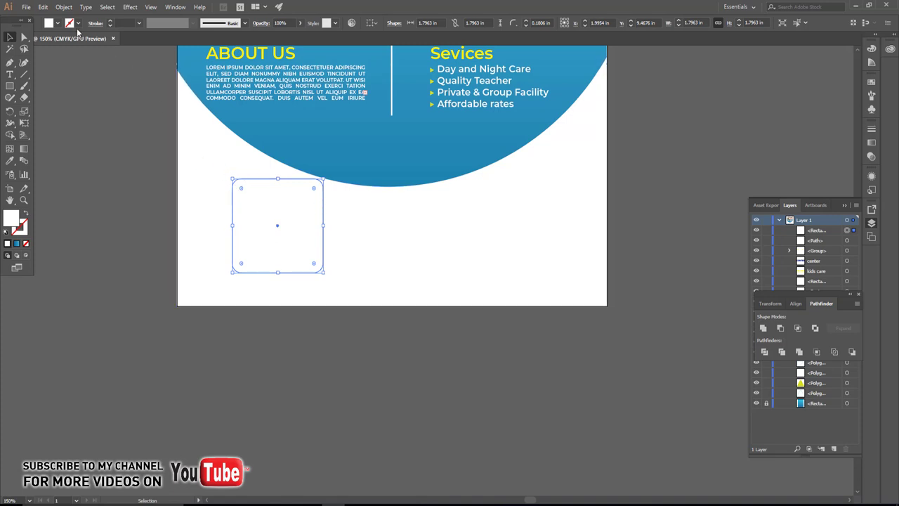
pyautogui.click(58, 26)
pyautogui.click(51, 40)
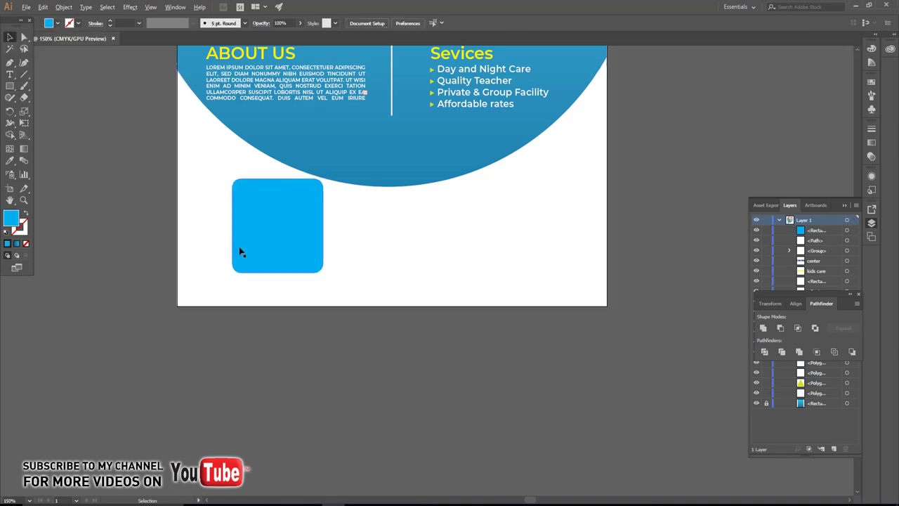
pyautogui.scroll(2, 236, 251)
pyautogui.click(282, 242)
# Paste a copy of the square in front and shrink it around its centre.
pyautogui.hotkey('shift', 'Up')
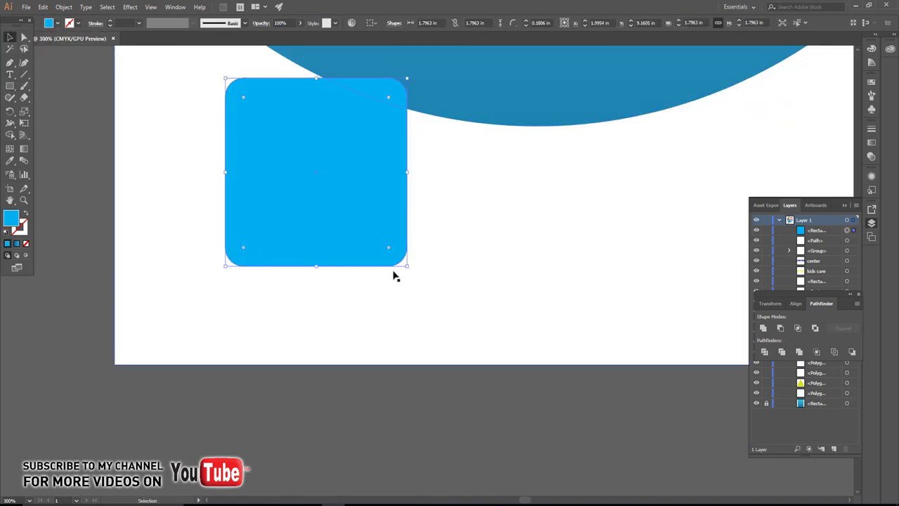
pyautogui.hotkey('ctrl', 'z')
pyautogui.press('v')
pyautogui.hotkey('ctrl', 'c')
pyautogui.hotkey('ctrl', 'f')
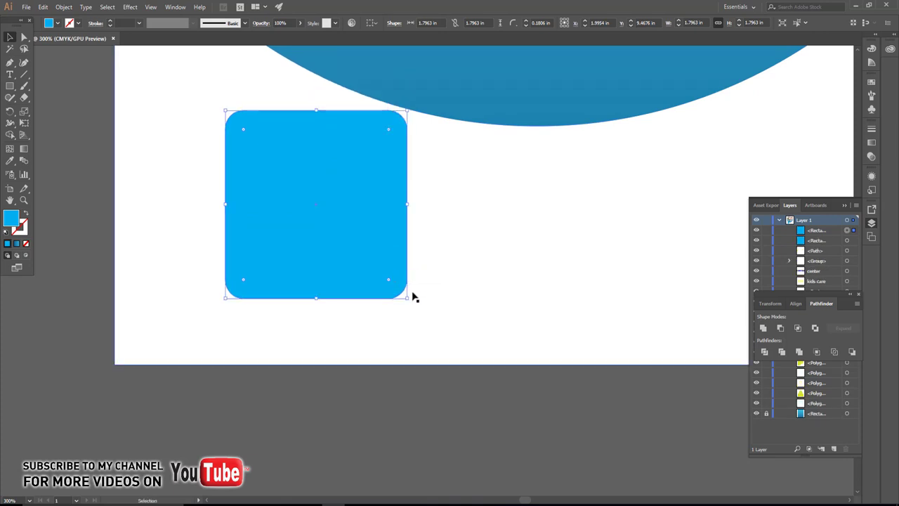
pyautogui.moveTo(408, 298); pyautogui.dragTo(393, 283)
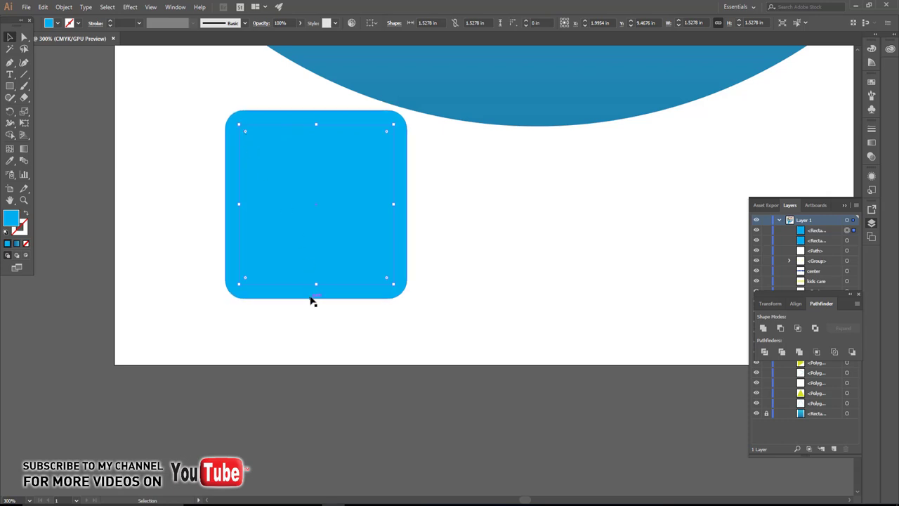
pyautogui.click(318, 329)
# Give the smaller inner square a white outline, then exit isolation mode.
pyautogui.click(283, 218)
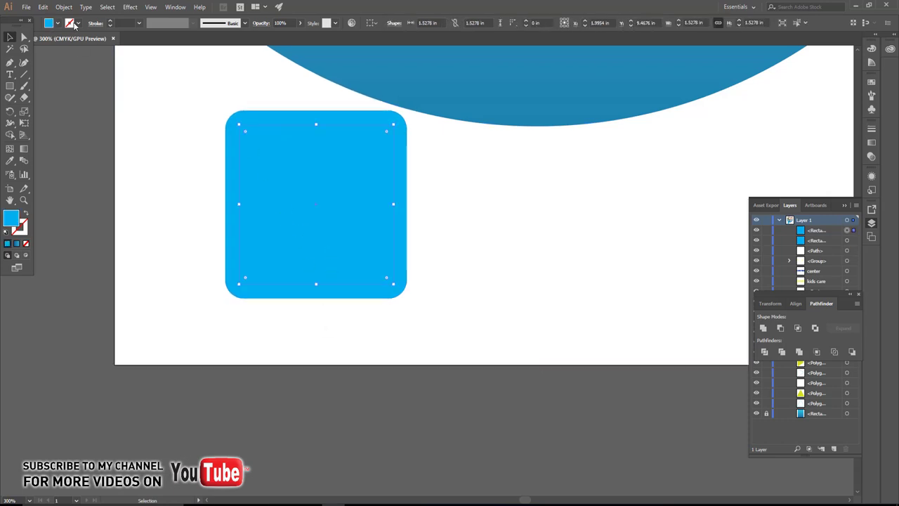
pyautogui.click(74, 26)
pyautogui.click(24, 42)
pyautogui.doubleClick(135, 164)
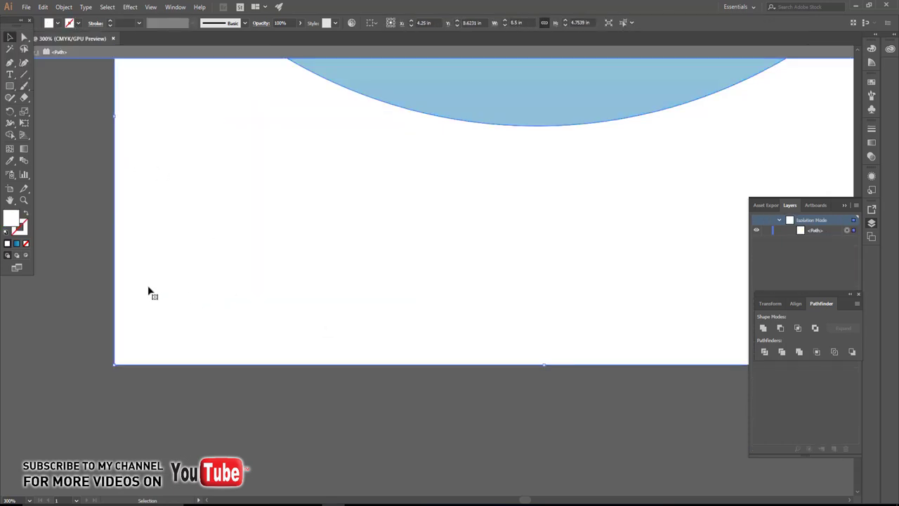
pyautogui.doubleClick(80, 261)
pyautogui.scroll(-1, 210, 290)
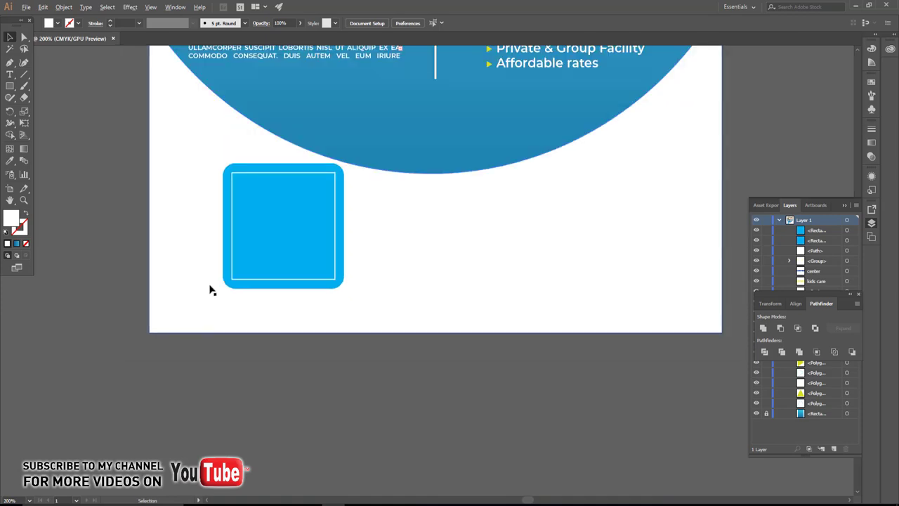
# Place AdobeStock_75731446_WM-1 scaled inside the cyan frame, with the inner square in front.
pyautogui.click(26, 7)
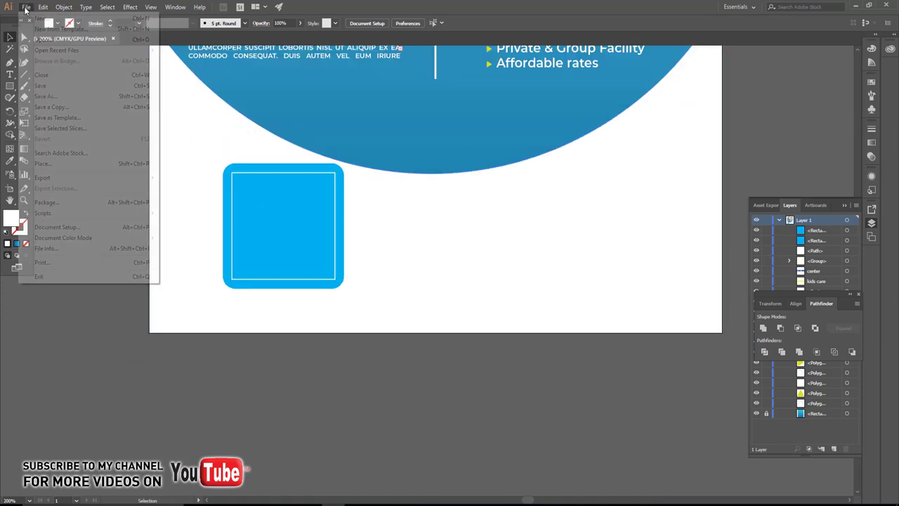
pyautogui.click(44, 163)
pyautogui.click(164, 93)
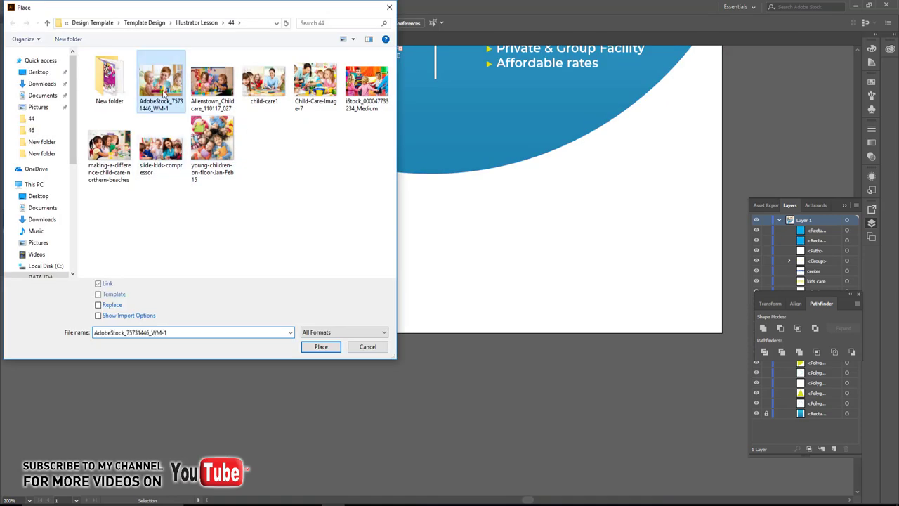
pyautogui.doubleClick(164, 93)
pyautogui.click(260, 234)
pyautogui.moveTo(261, 234)
pyautogui.mouseDown()
pyautogui.moveTo(374, 300)
pyautogui.moveTo(560, 453)
pyautogui.moveTo(257, 182)
pyautogui.moveTo(266, 189)
pyautogui.mouseUp()
pyautogui.scroll(3, 266, 189)
pyautogui.click(395, 125)
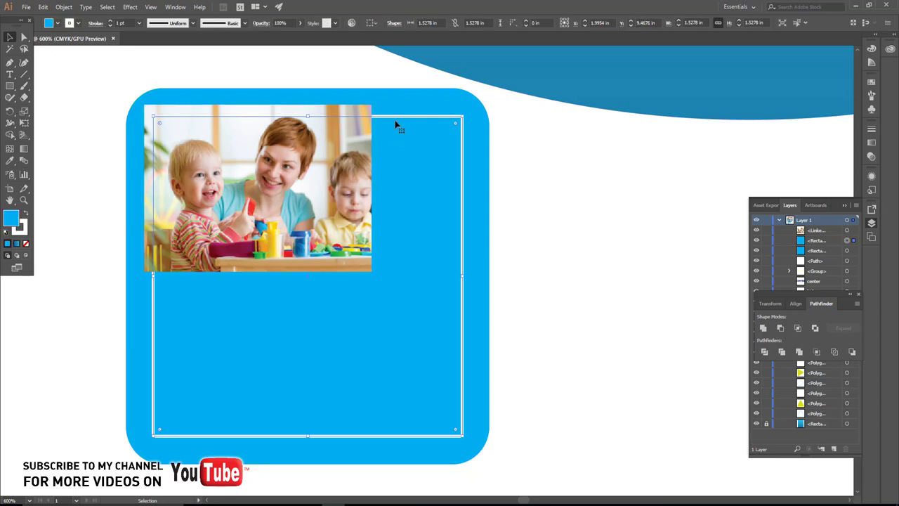
pyautogui.hotkey('ctrl', 'shift', ']')
# Enlarge the photo over the inner square and clip it with a clipping mask.
pyautogui.click(302, 110)
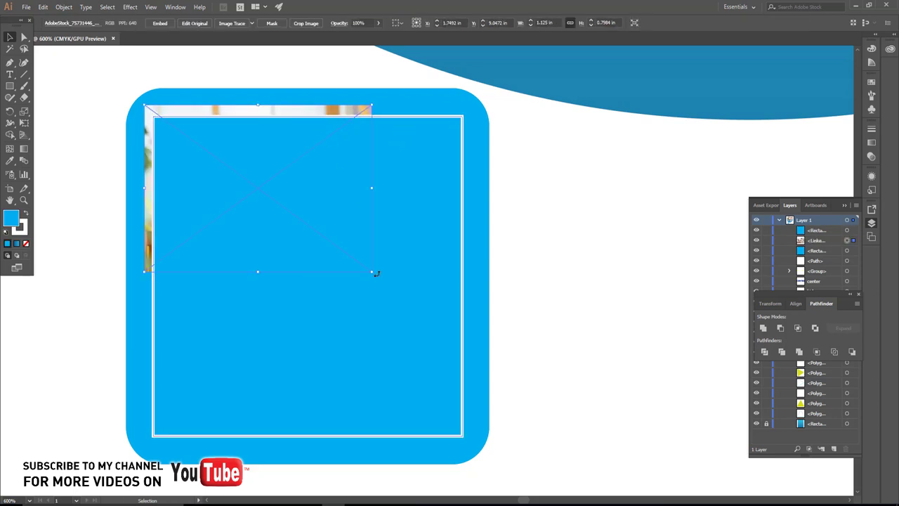
pyautogui.moveTo(373, 271); pyautogui.dragTo(602, 453)
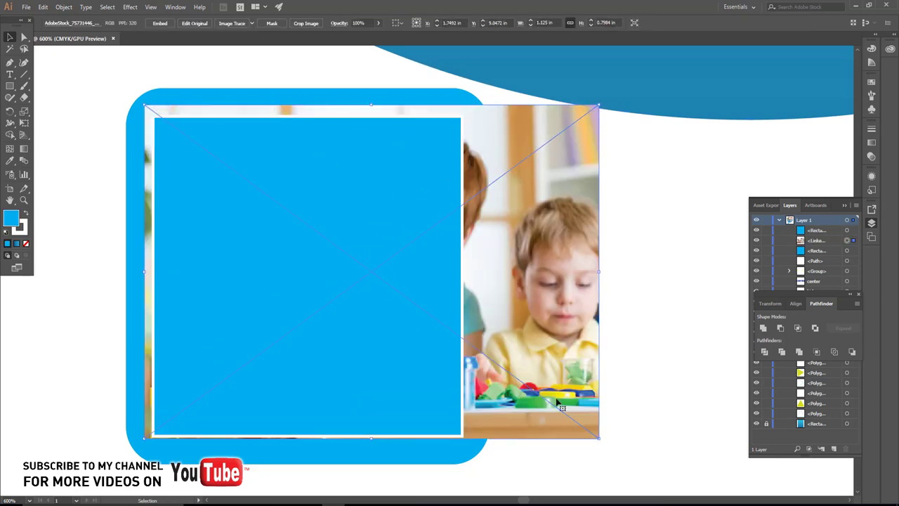
pyautogui.moveTo(372, 267); pyautogui.dragTo(322, 267)
pyautogui.rightClick(376, 261)
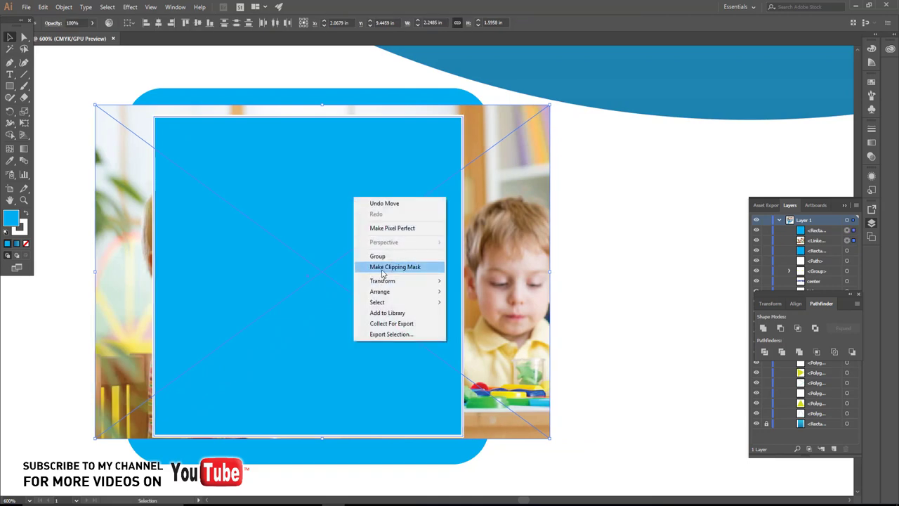
pyautogui.click(394, 267)
# Reduce the cyan frame's corner radius so its corners are nearly square.
pyautogui.scroll(-2, 552, 267)
pyautogui.click(357, 197)
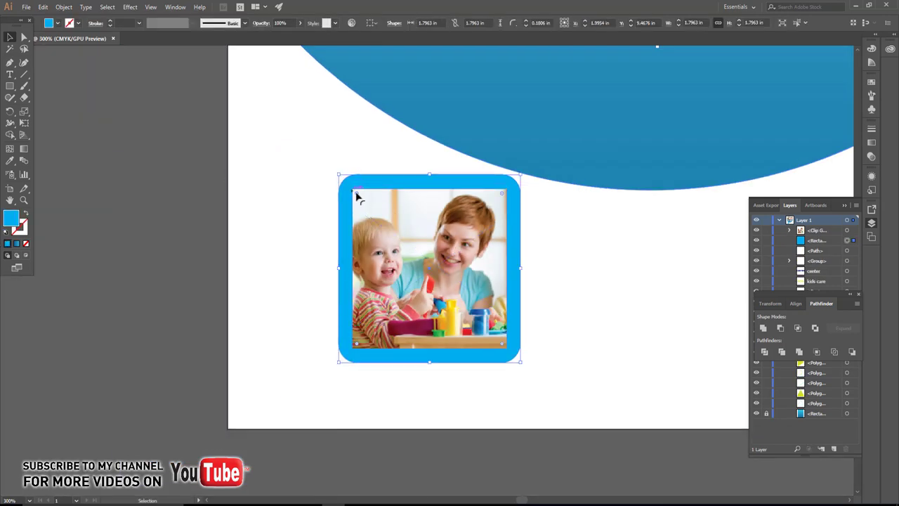
pyautogui.moveTo(356, 196); pyautogui.dragTo(341, 178)
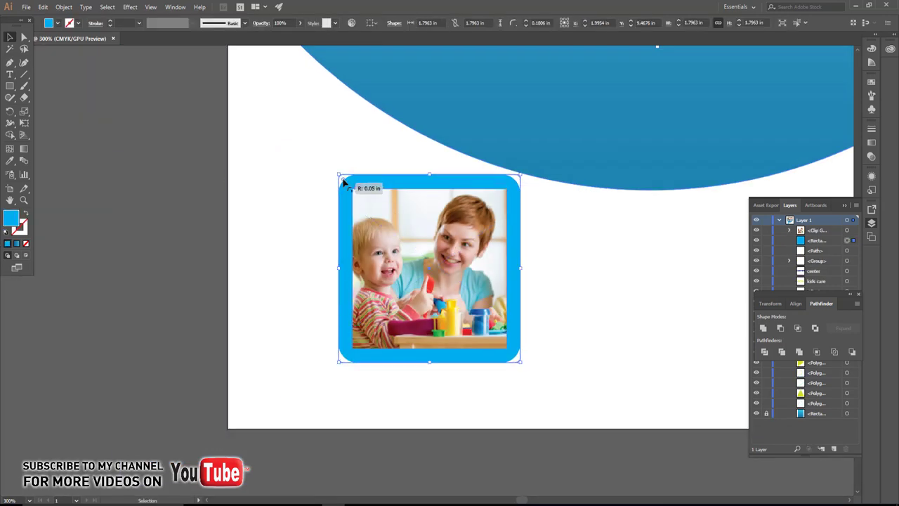
pyautogui.click(263, 177)
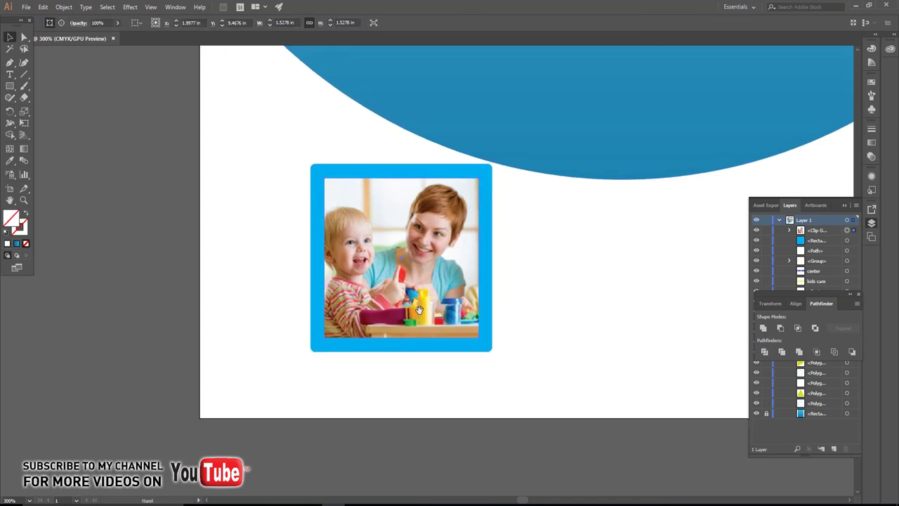
# Copy the clipped photo to the left, release its clipping mask, and delete the photo.
pyautogui.click(450, 281)
pyautogui.moveTo(450, 281); pyautogui.dragTo(241, 242)
pyautogui.rightClick(237, 241)
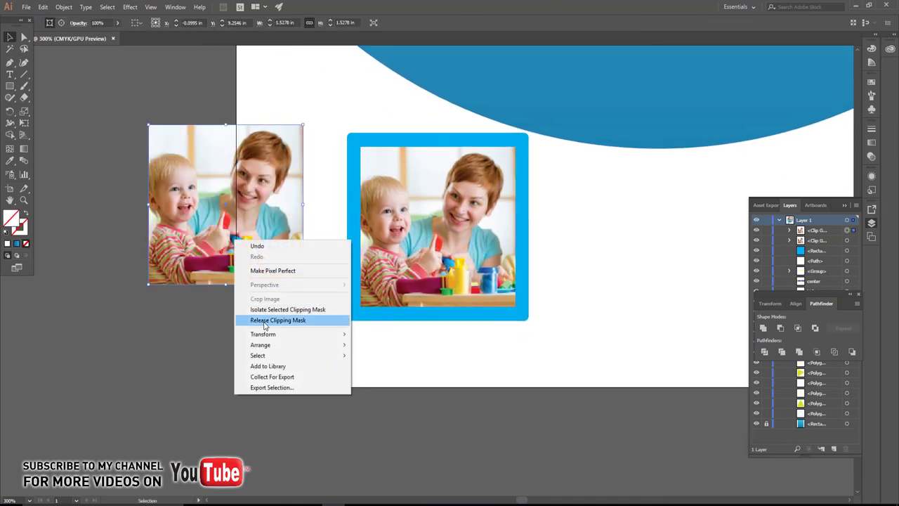
pyautogui.click(291, 317)
pyautogui.press('Delete')
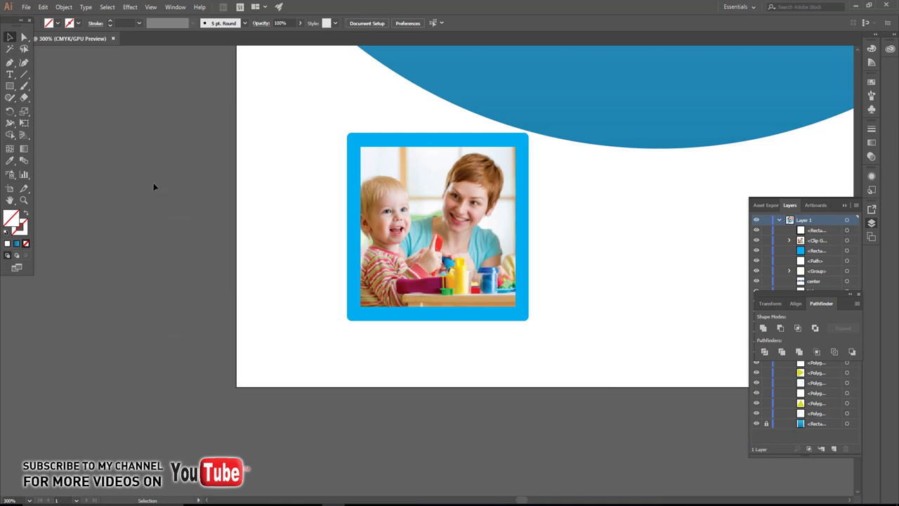
# Give the leftover rectangle a white outline and centre it on the photo frame.
pyautogui.moveTo(153, 182); pyautogui.dragTo(69, 47)
pyautogui.click(77, 23)
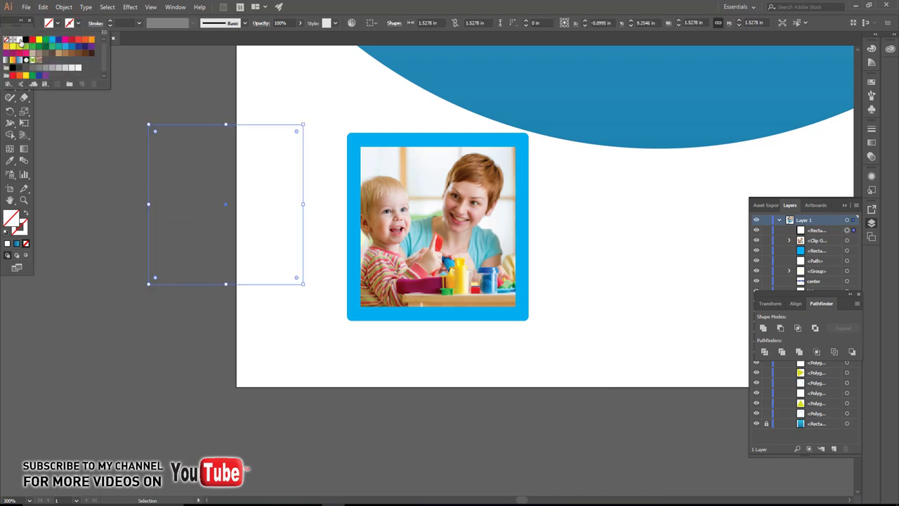
pyautogui.click(20, 41)
pyautogui.keyDown('shift'); pyautogui.click(419, 214); pyautogui.keyUp('shift')
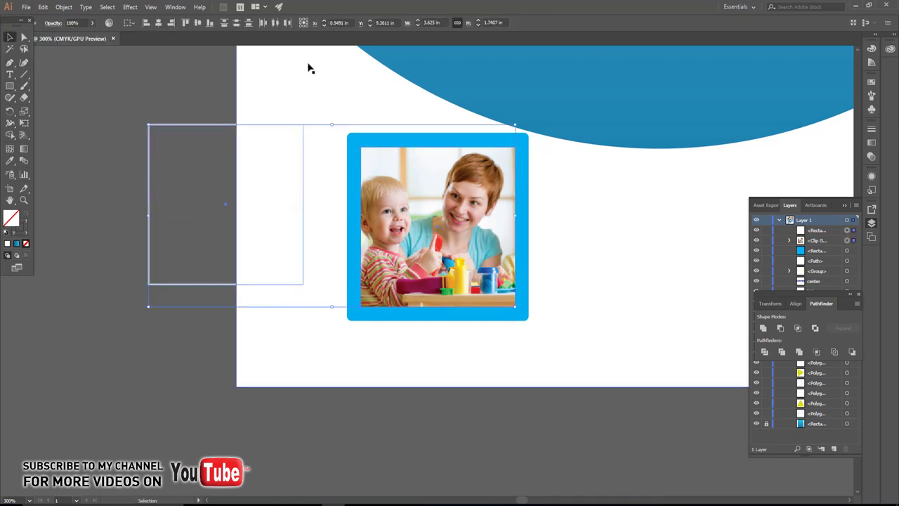
pyautogui.click(133, 23)
pyautogui.click(138, 38)
pyautogui.click(172, 23)
pyautogui.click(205, 23)
# Lock the background <Path> layer in the Layers panel.
pyautogui.hotkey('ctrl', 'shift', 'a')
pyautogui.hotkey('ctrl', 'z')
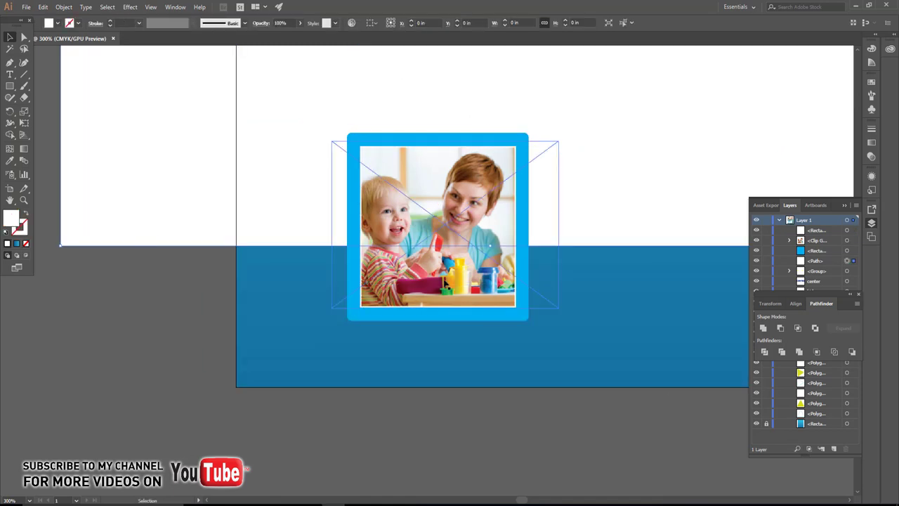
pyautogui.hotkey('ctrl', 'shift', 'z')
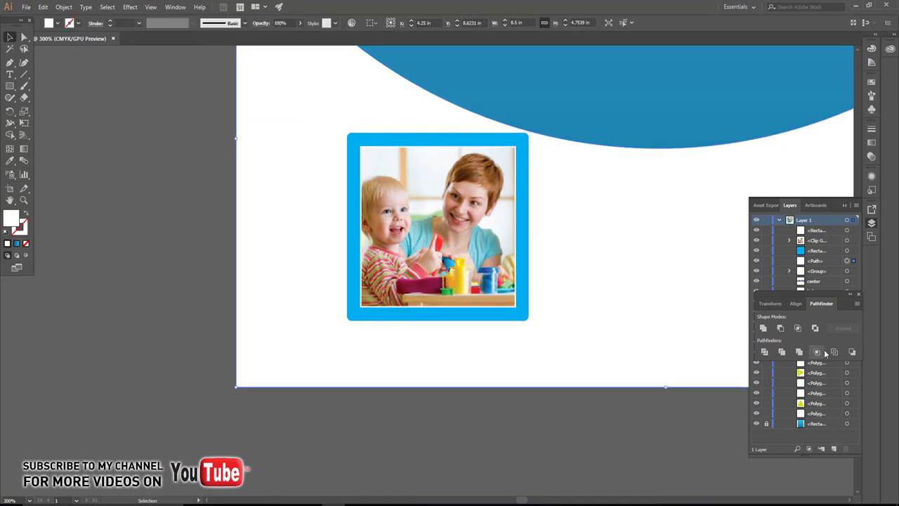
pyautogui.click(858, 292)
pyautogui.click(766, 261)
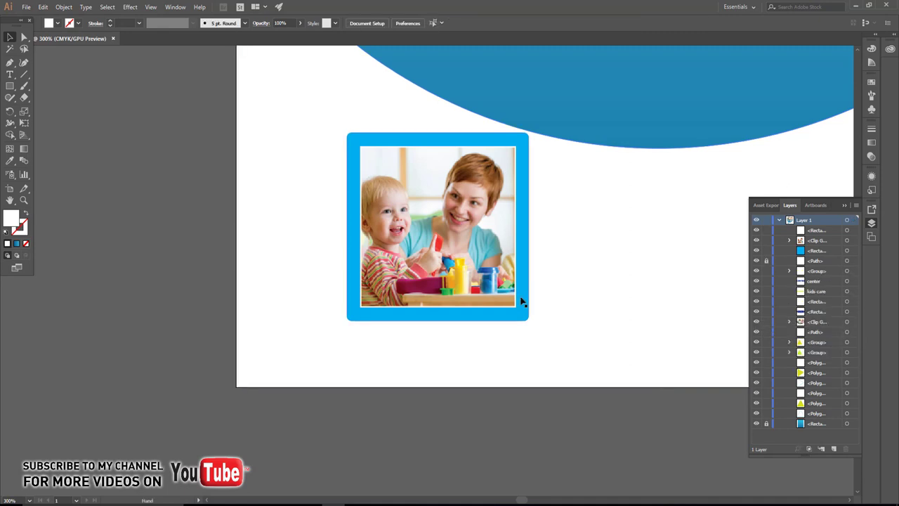
pyautogui.scroll(2, 540, 374)
# Move the framed photo up onto the blue shape and tilt it counter-clockwise.
pyautogui.moveTo(440, 308); pyautogui.dragTo(465, 184)
pyautogui.scroll(-1, 367, 318)
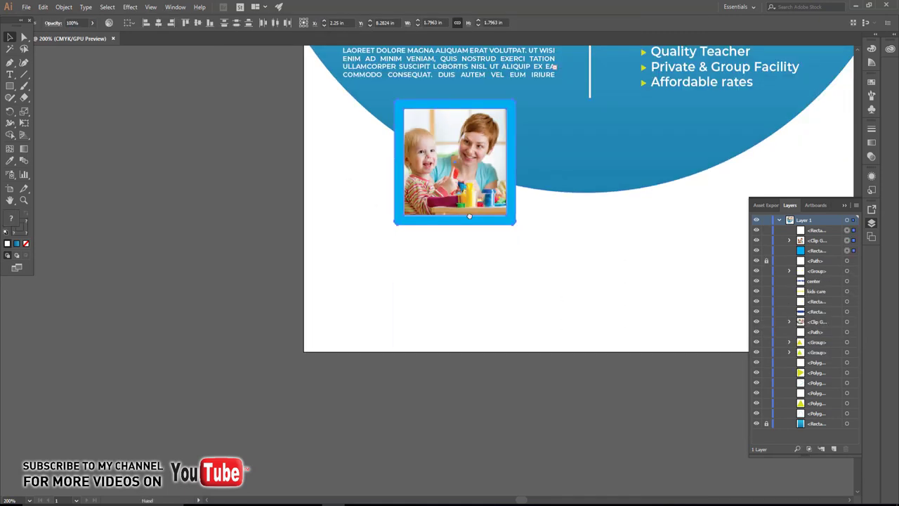
pyautogui.scroll(1, 422, 295)
pyautogui.scroll(1, 452, 280)
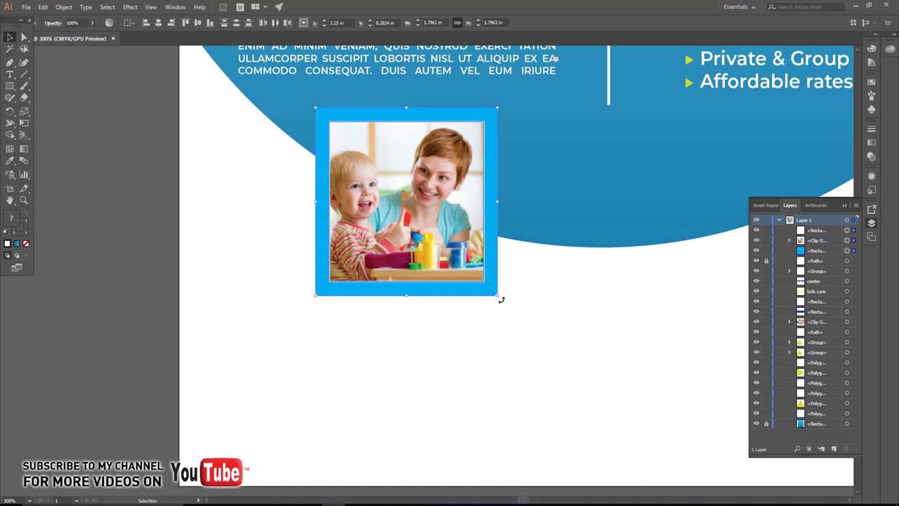
pyautogui.moveTo(501, 300); pyautogui.dragTo(527, 267)
# Duplicate the frame three times along the row, tilting each copy differently, then zoom out.
pyautogui.moveTo(415, 237)
pyautogui.mouseDown()
pyautogui.moveTo(589, 275)
pyautogui.moveTo(562, 265)
pyautogui.mouseUp()
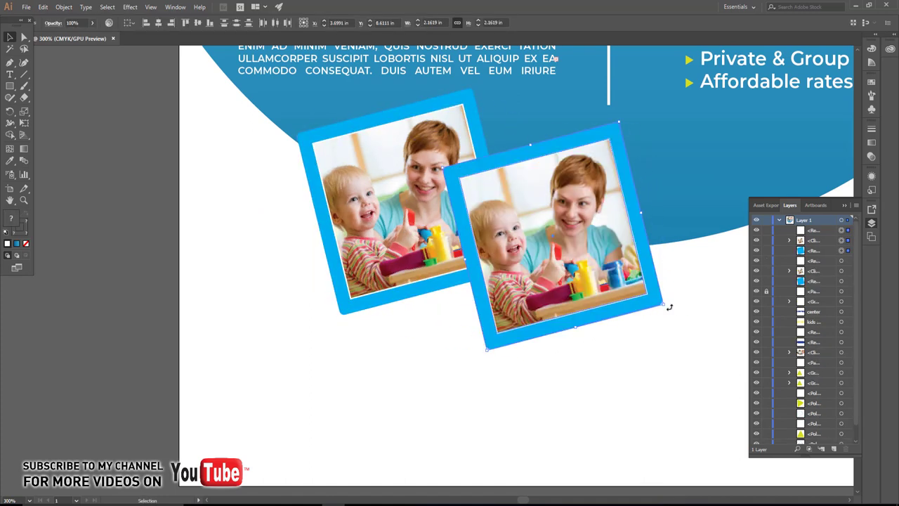
pyautogui.moveTo(667, 305)
pyautogui.mouseDown()
pyautogui.moveTo(652, 351)
pyautogui.moveTo(460, 398)
pyautogui.mouseUp()
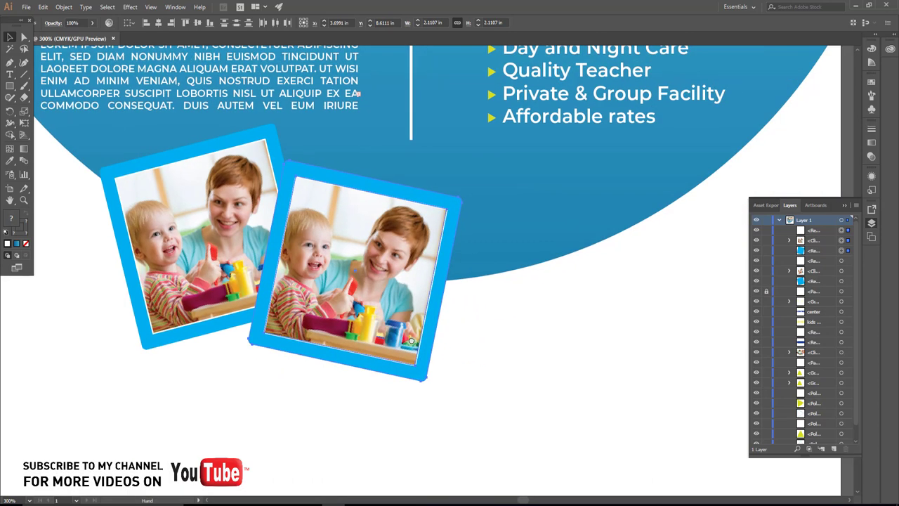
pyautogui.moveTo(420, 377)
pyautogui.mouseDown()
pyautogui.moveTo(585, 364)
pyautogui.moveTo(606, 335)
pyautogui.moveTo(444, 354)
pyautogui.mouseUp()
pyautogui.moveTo(405, 322)
pyautogui.mouseDown()
pyautogui.moveTo(528, 307)
pyautogui.moveTo(570, 288)
pyautogui.mouseUp()
pyautogui.moveTo(634, 321)
pyautogui.mouseDown()
pyautogui.moveTo(635, 334)
pyautogui.moveTo(545, 321)
pyautogui.mouseUp()
pyautogui.click(542, 375)
pyautogui.hotkey('ctrl', '-')
pyautogui.click(364, 376)
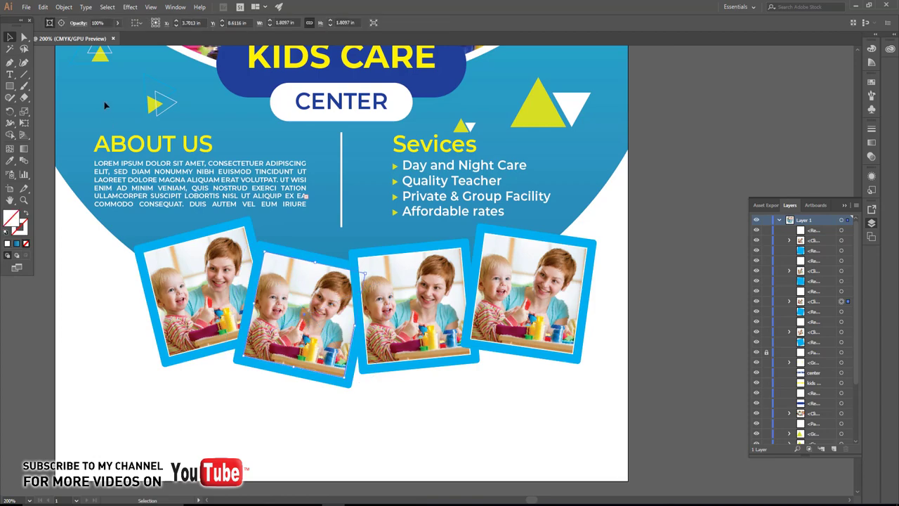
# Relink the second and third frames to the Allenstown childcare and iStock kids photos.
pyautogui.click(77, 23)
pyautogui.click(82, 41)
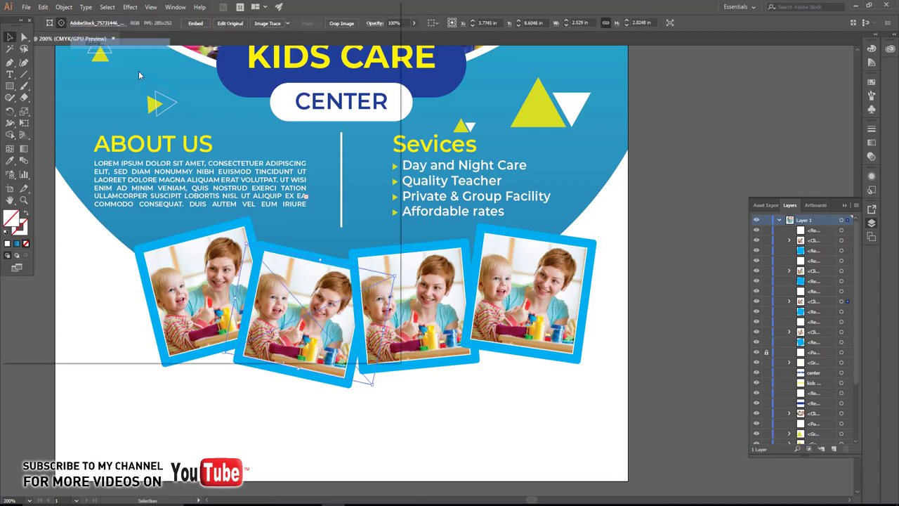
pyautogui.doubleClick(199, 83)
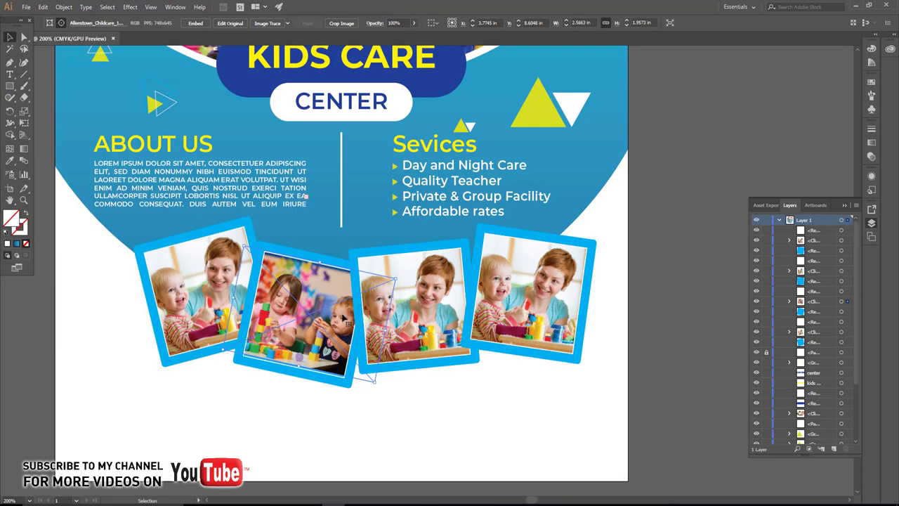
pyautogui.click(77, 24)
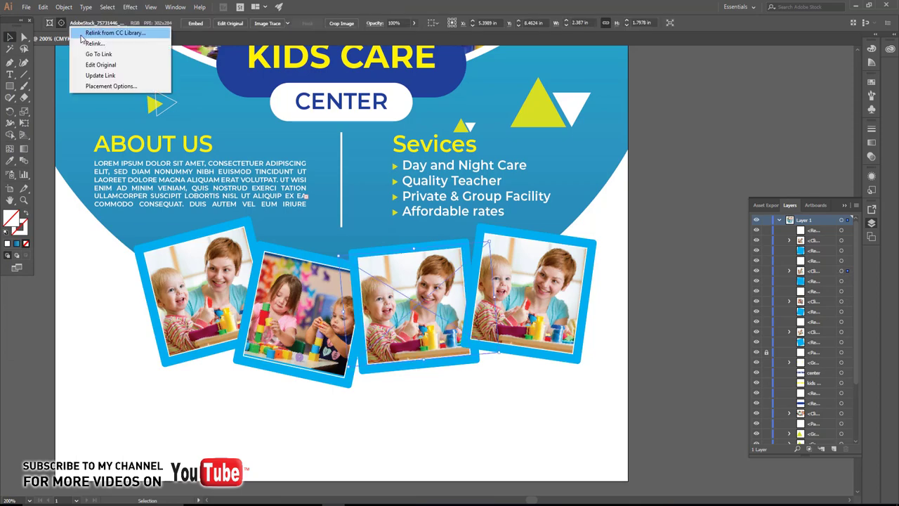
pyautogui.click(83, 42)
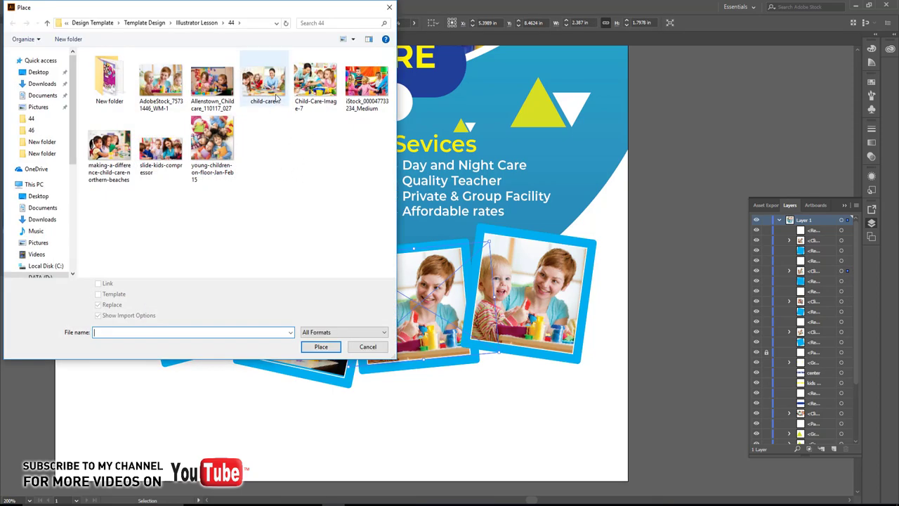
pyautogui.doubleClick(366, 80)
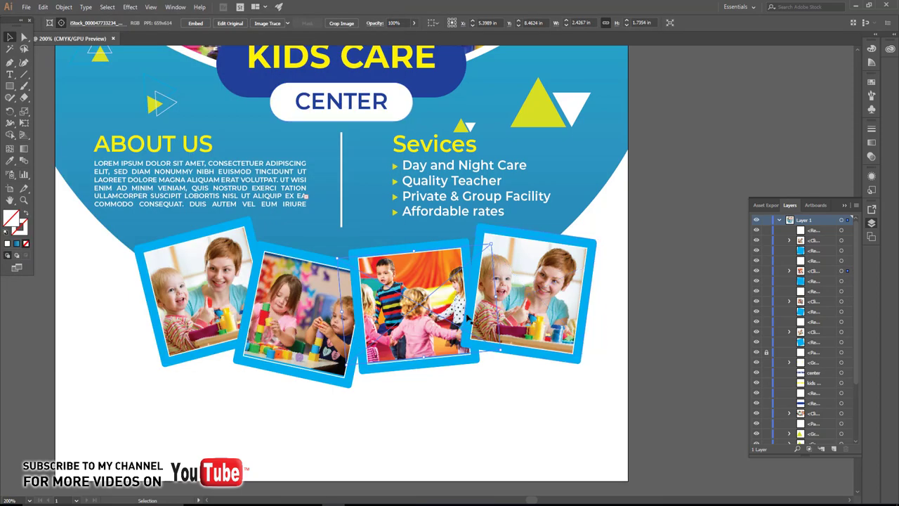
# Relink the fourth frame's image to the children-on-floor photo.
pyautogui.click(542, 316)
pyautogui.click(60, 23)
pyautogui.click(91, 22)
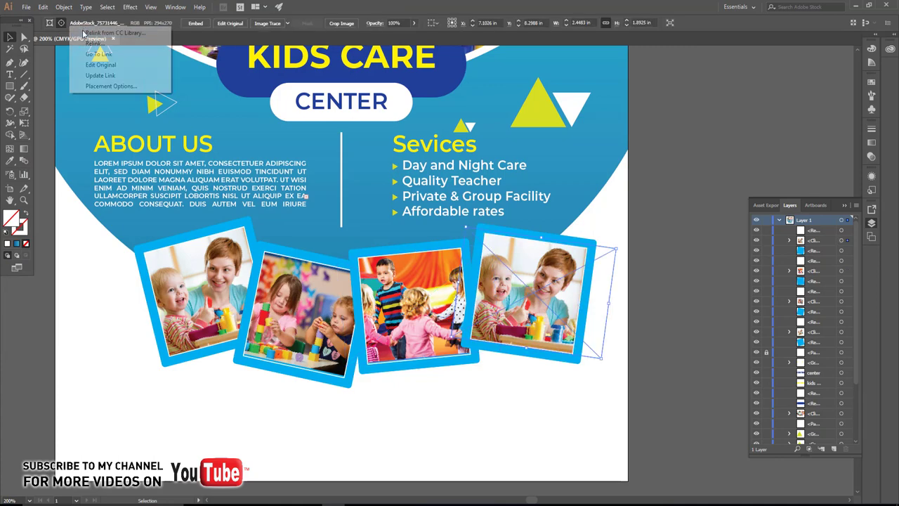
pyautogui.click(85, 33)
pyautogui.click(210, 144)
pyautogui.doubleClick(210, 144)
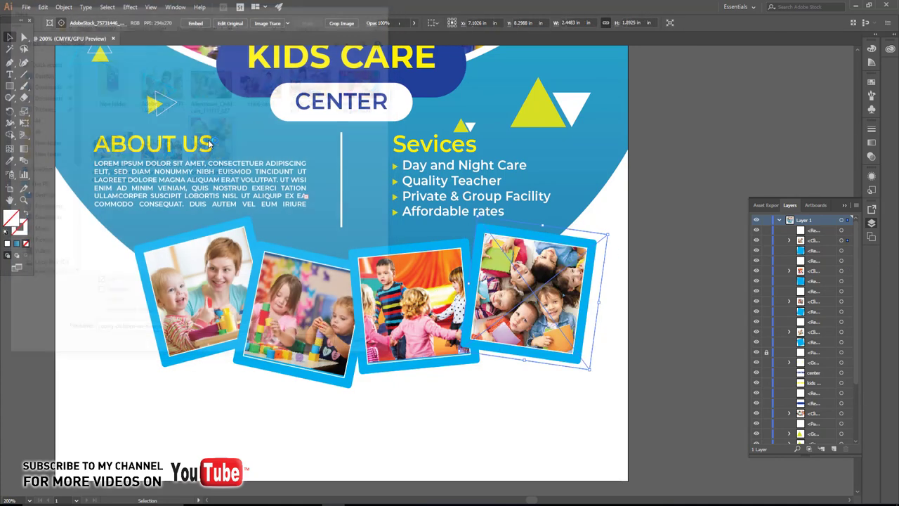
pyautogui.moveTo(524, 403); pyautogui.dragTo(555, 286)
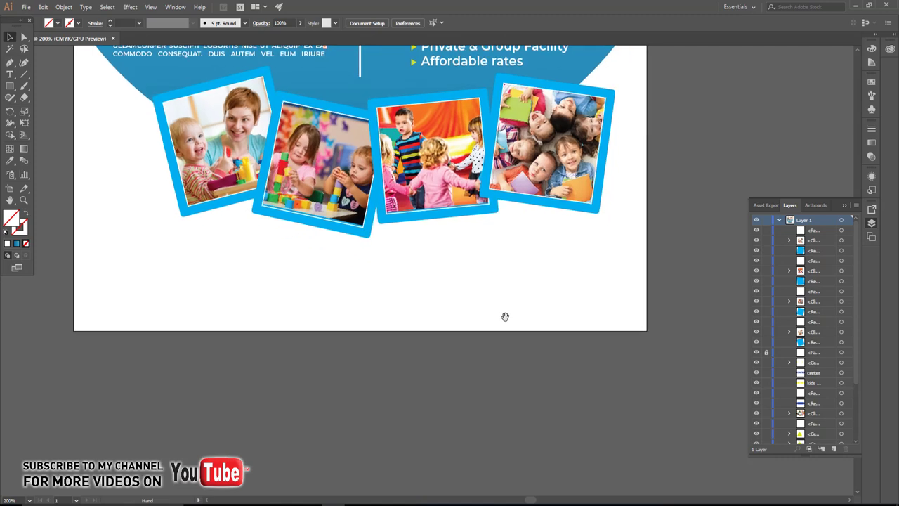
# Alt-drag a copy of the triangle pair beside the first photo.
pyautogui.moveTo(455, 319); pyautogui.dragTo(496, 356)
pyautogui.scroll(3, 496, 356)
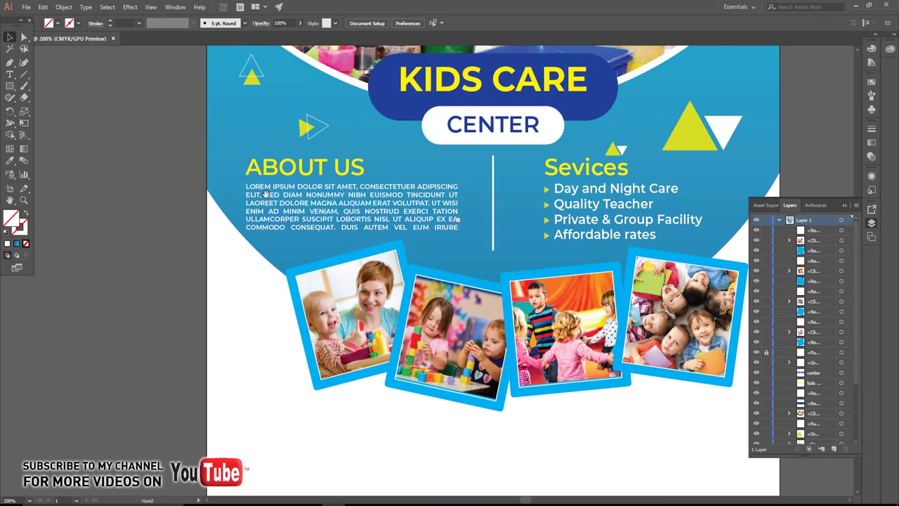
pyautogui.moveTo(686, 141); pyautogui.dragTo(311, 394)
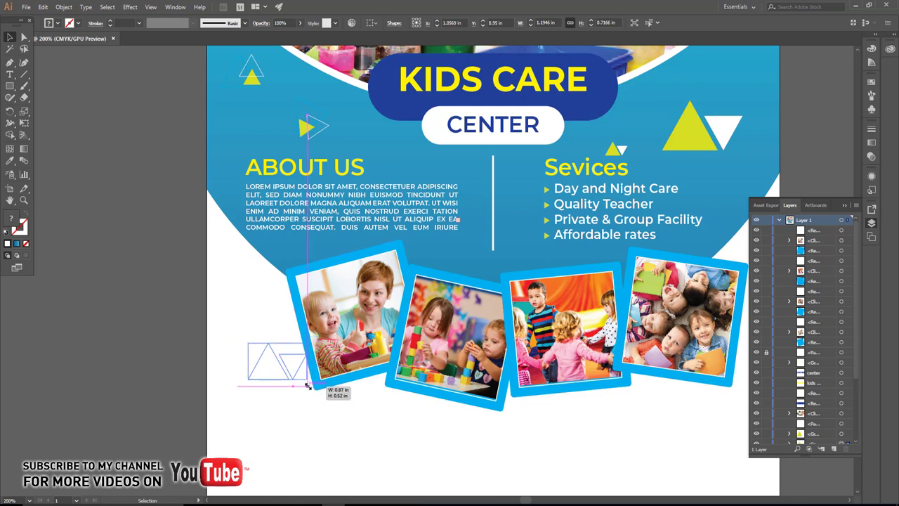
pyautogui.moveTo(311, 395); pyautogui.dragTo(271, 359)
# Inside the copied group, fill the outline triangle with red.
pyautogui.doubleClick(272, 359)
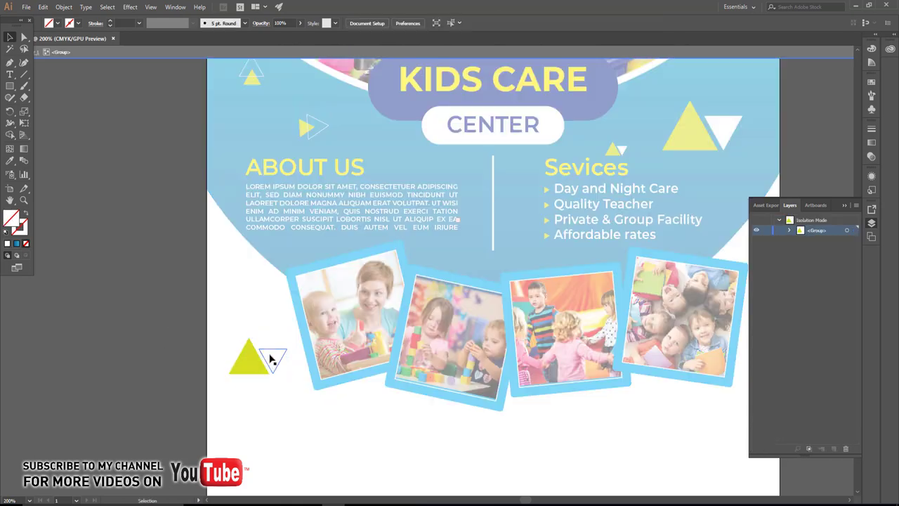
pyautogui.click(271, 358)
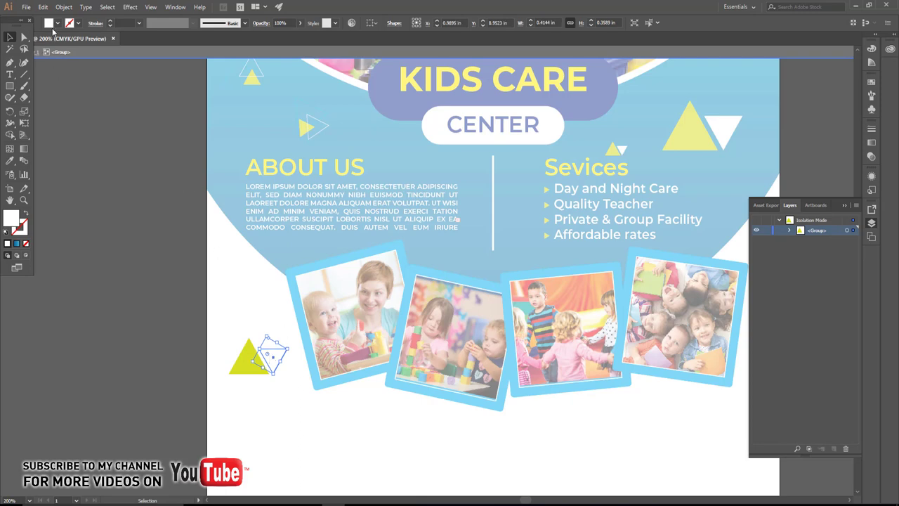
pyautogui.click(57, 23)
pyautogui.click(39, 43)
pyautogui.doubleClick(124, 274)
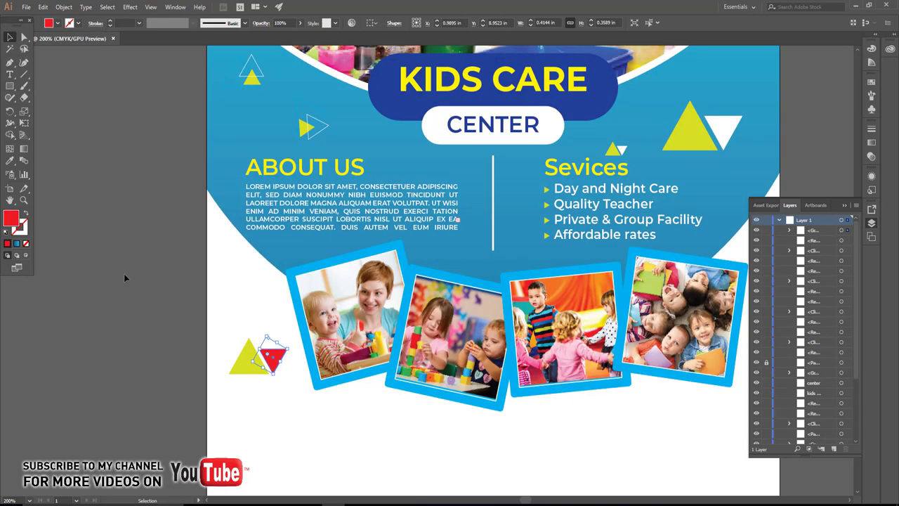
# Place a smaller duplicate of the yellow-and-red triangle pair above the larger one.
pyautogui.moveTo(237, 392)
pyautogui.mouseDown()
pyautogui.moveTo(137, 299)
pyautogui.moveTo(167, 223)
pyautogui.mouseUp()
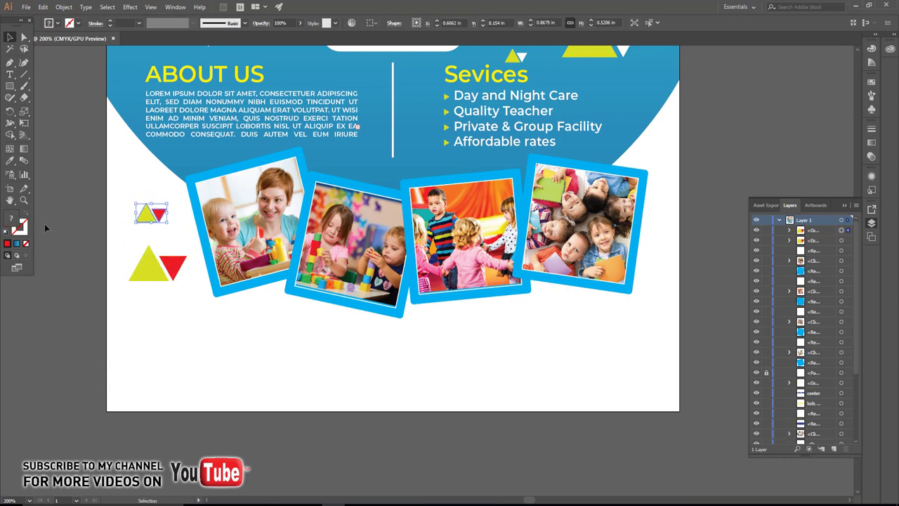
pyautogui.click(45, 223)
pyautogui.scroll(-3, 214, 241)
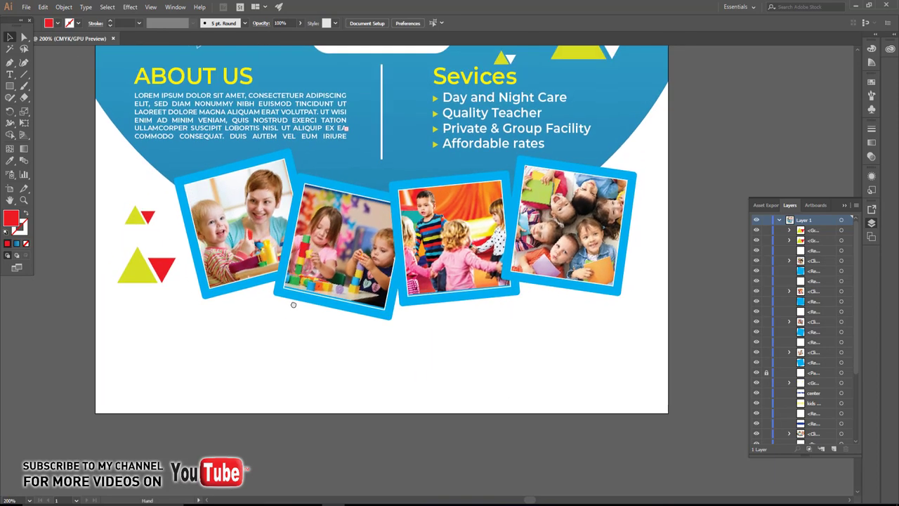
pyautogui.moveTo(380, 229); pyautogui.dragTo(329, 306)
pyautogui.scroll(2, 328, 306)
# Zoom out and centre the whole flyer in the window.
pyautogui.scroll(2, 329, 306)
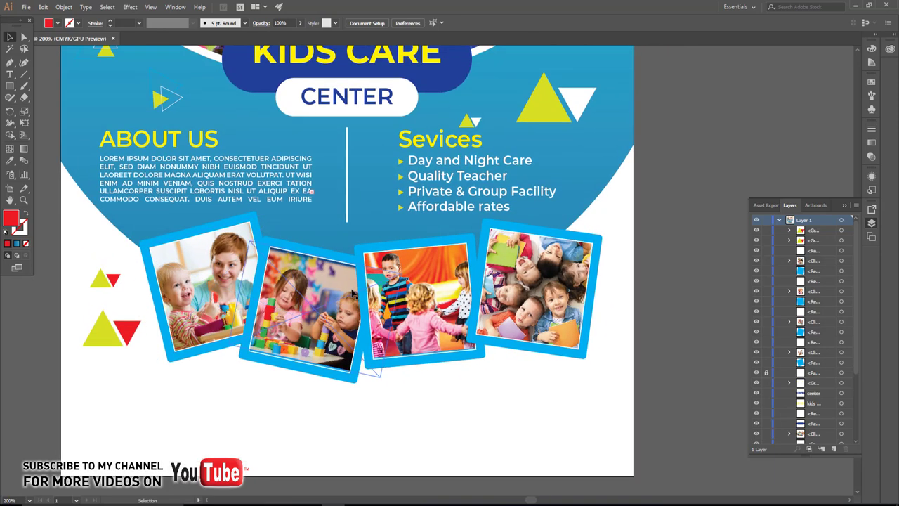
pyautogui.hotkey('ctrl', '-')
pyautogui.scroll(-2, 411, 336)
pyautogui.moveTo(411, 335); pyautogui.dragTo(408, 252)
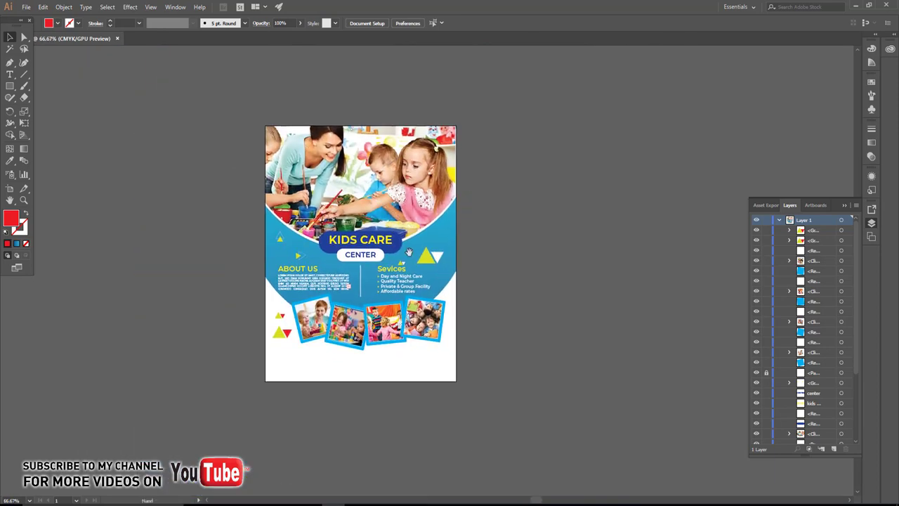
pyautogui.scroll(3, 522, 322)
pyautogui.scroll(-1, 467, 323)
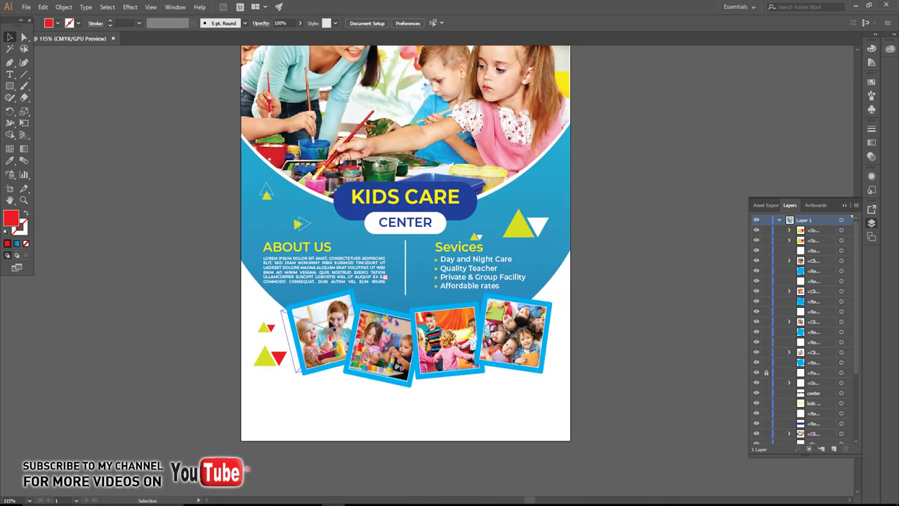
pyautogui.scroll(2, 467, 325)
pyautogui.scroll(-1, 467, 325)
# Start a new text object below the photo row and clear its placeholder text.
pyautogui.click(374, 188)
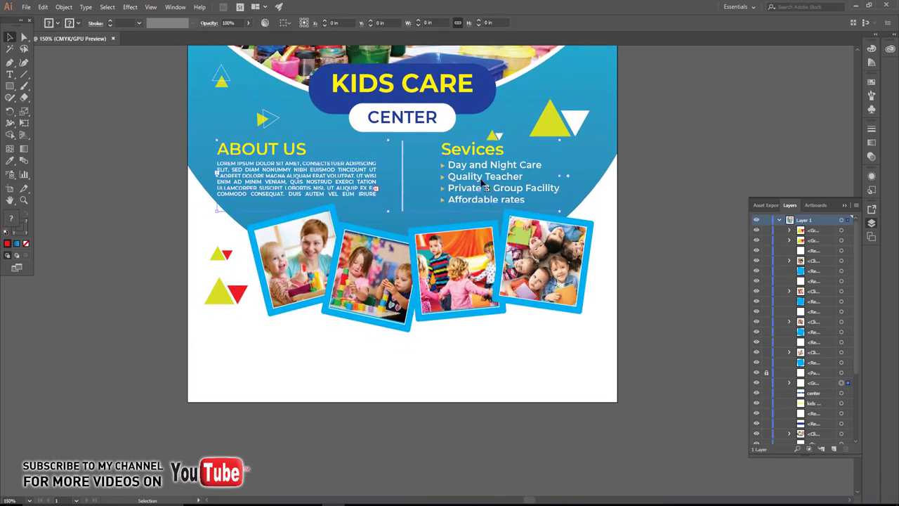
pyautogui.press('t')
pyautogui.click(289, 350)
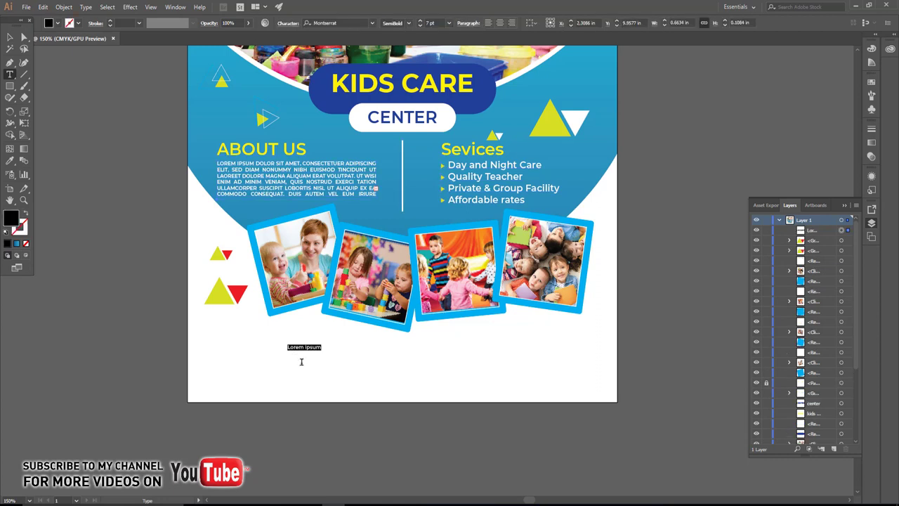
pyautogui.hotkey('ctrl', 'v')
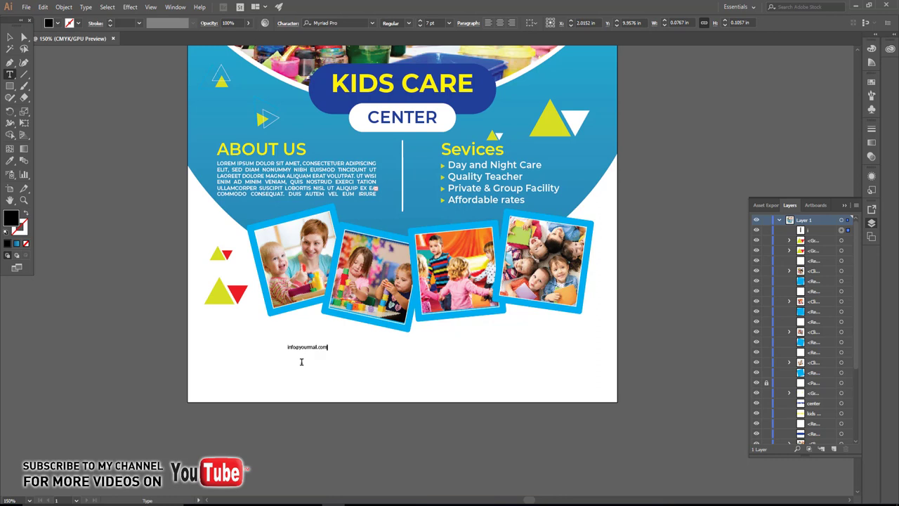
# Copy the 'Affordable rates' text style onto the email text and make it black.
pyautogui.hotkey('ctrl', 'a')
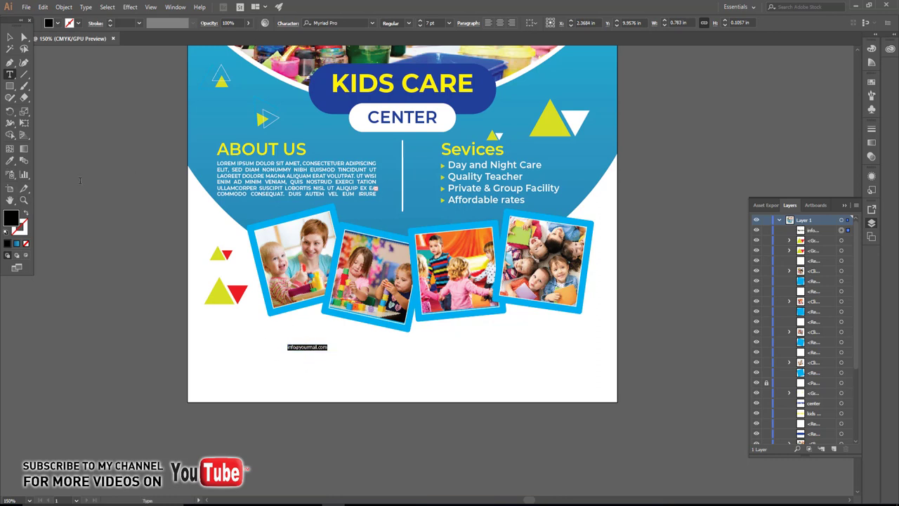
pyautogui.click(10, 160)
pyautogui.click(460, 204)
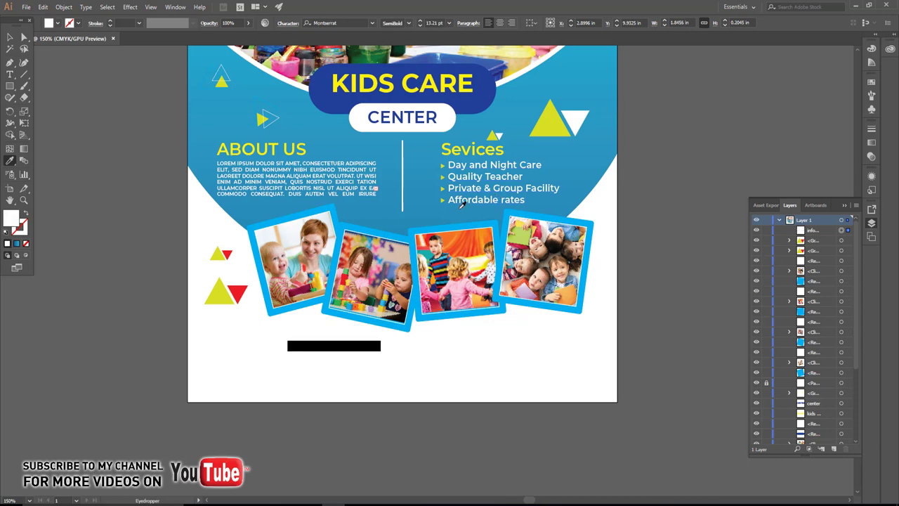
pyautogui.click(10, 36)
pyautogui.click(57, 24)
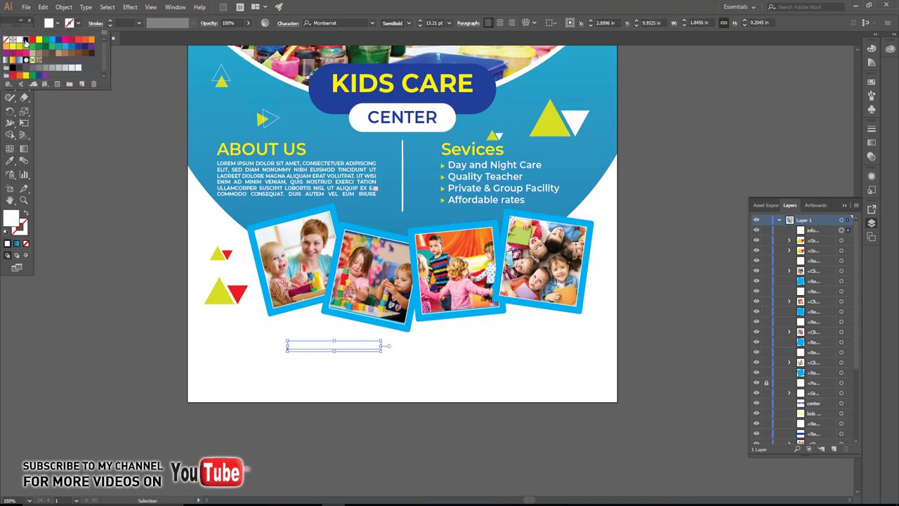
pyautogui.click(26, 41)
# Move the email text to the footer's left and duplicate it into three copies in a row.
pyautogui.scroll(2, 281, 331)
pyautogui.moveTo(344, 368); pyautogui.dragTo(260, 434)
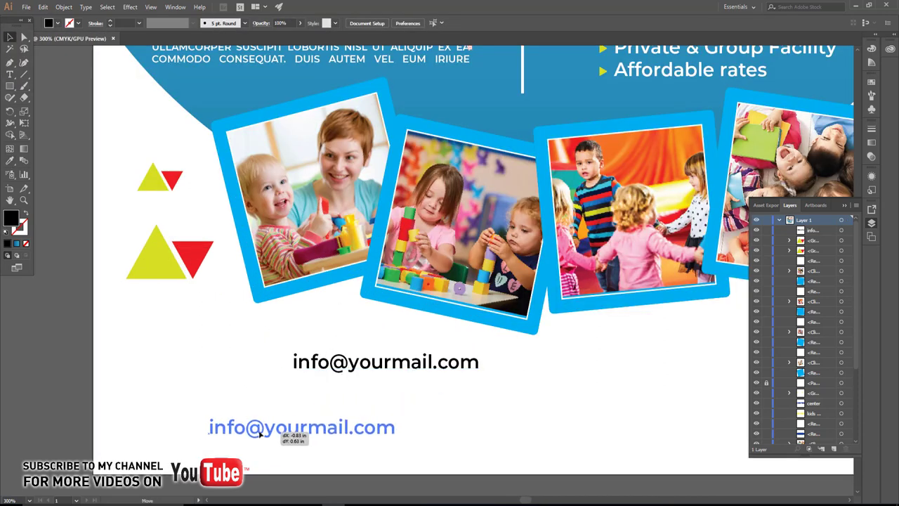
pyautogui.moveTo(311, 456)
pyautogui.mouseDown()
pyautogui.moveTo(284, 277)
pyautogui.moveTo(541, 281)
pyautogui.mouseUp()
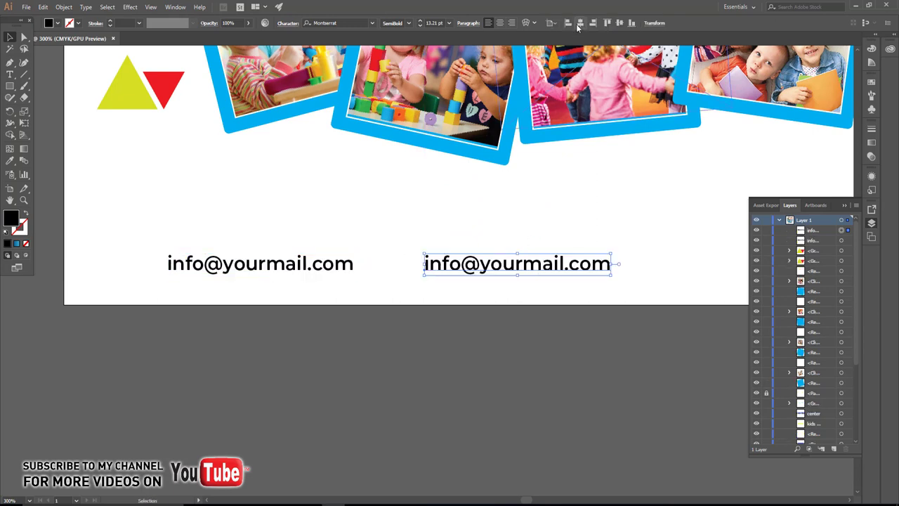
pyautogui.moveTo(499, 335); pyautogui.dragTo(315, 307)
pyautogui.moveTo(296, 260)
pyautogui.mouseDown()
pyautogui.moveTo(560, 260)
pyautogui.moveTo(556, 268)
pyautogui.mouseUp()
pyautogui.click(407, 385)
pyautogui.moveTo(407, 386); pyautogui.dragTo(423, 354)
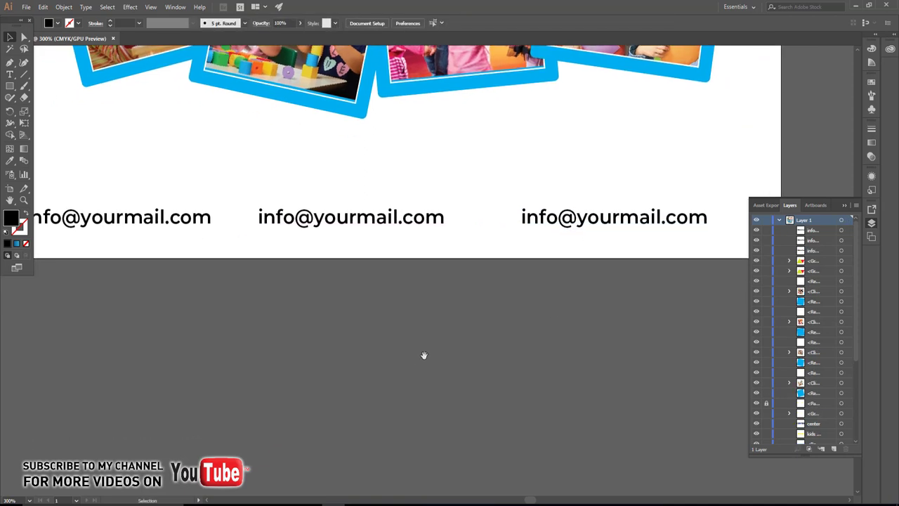
pyautogui.press('t')
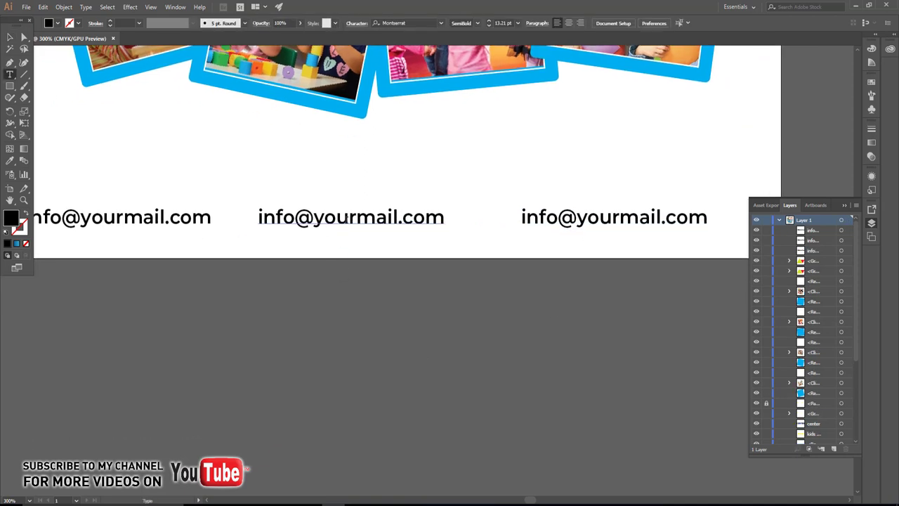
pyautogui.click(261, 218)
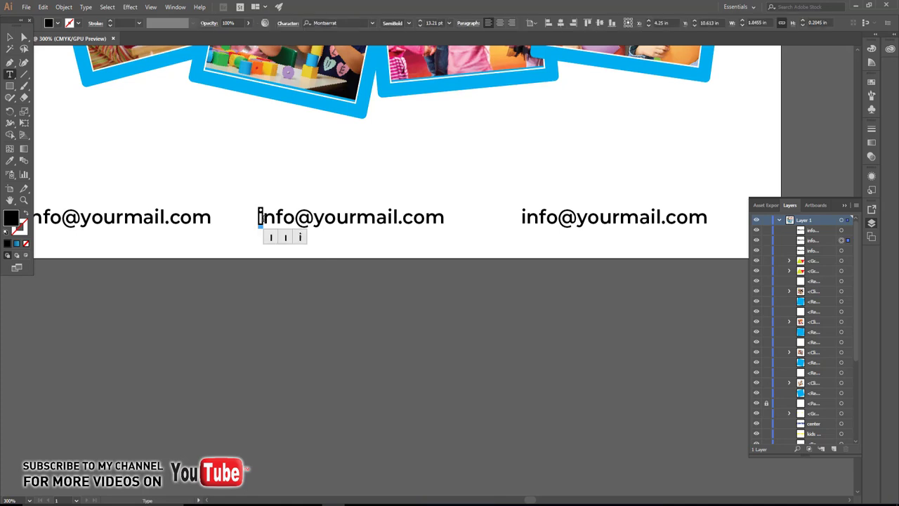
pyautogui.hotkey('ctrl', 'a')
pyautogui.write('ww')
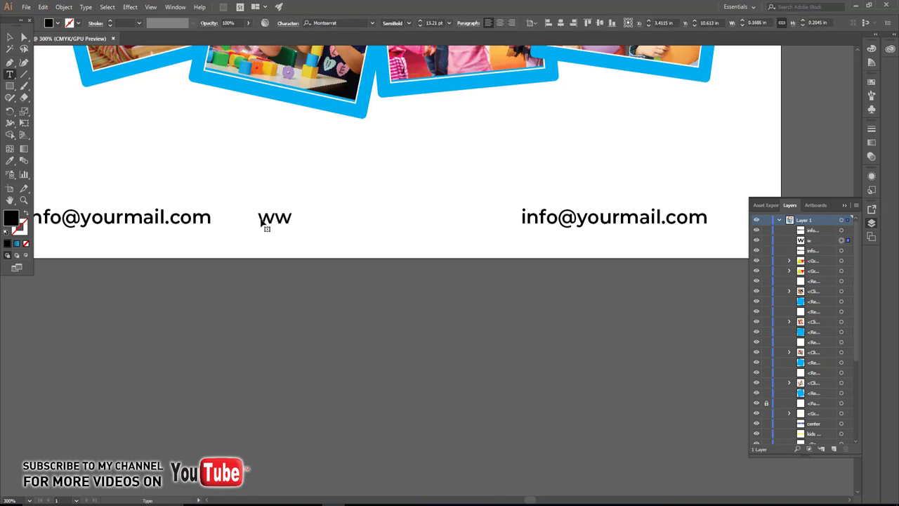
pyautogui.write('.yourdomai')
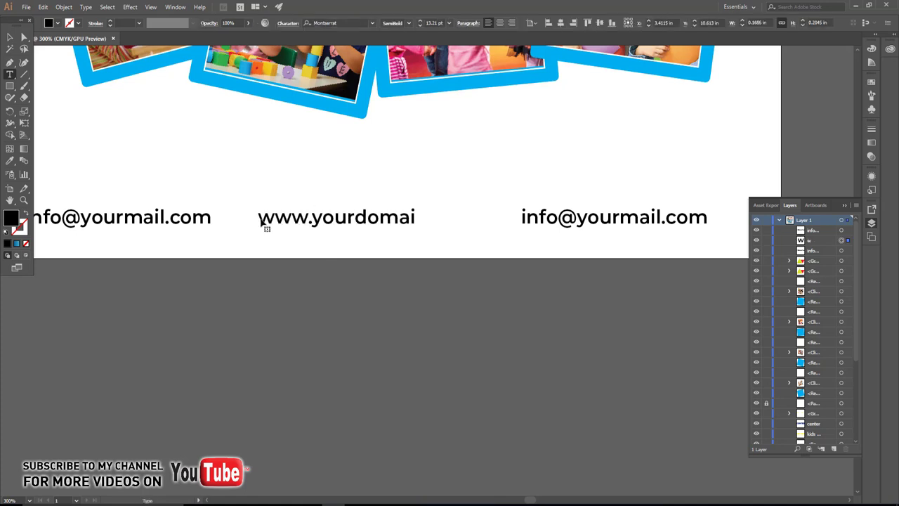
pyautogui.write('n.com')
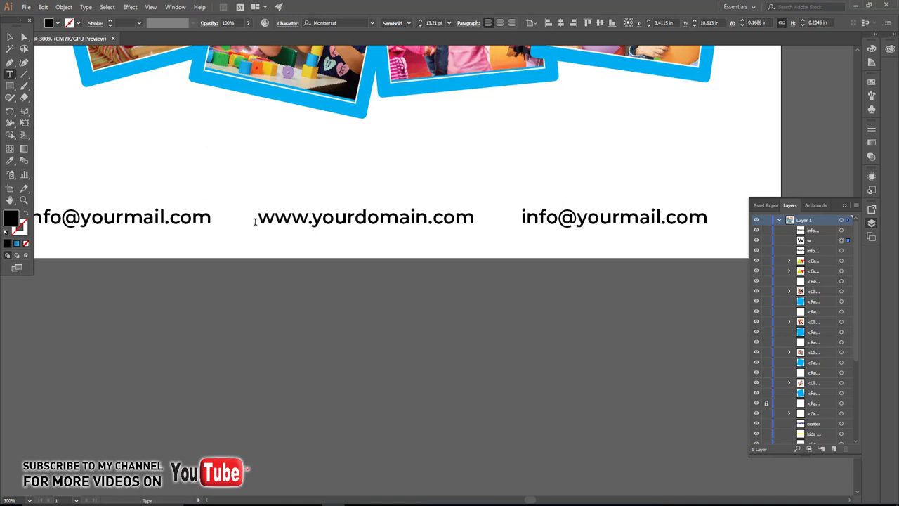
pyautogui.tripleClick(530, 226)
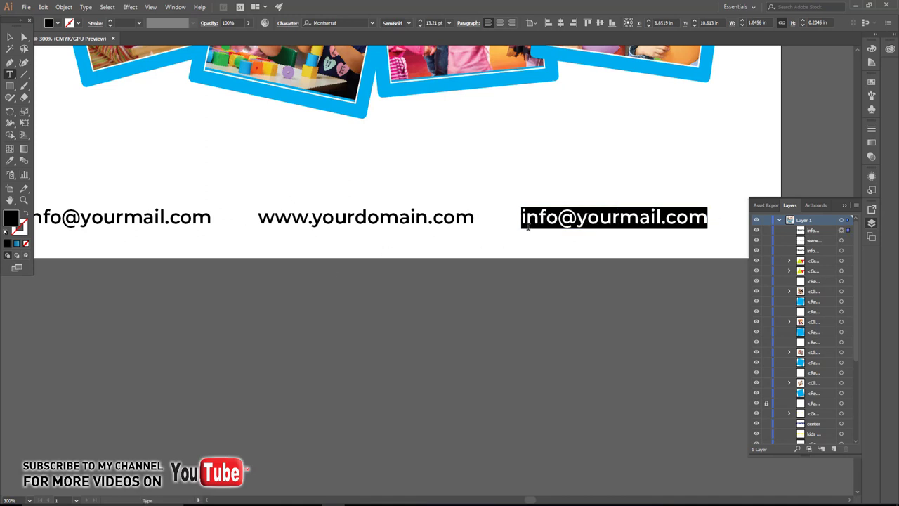
pyautogui.write('s')
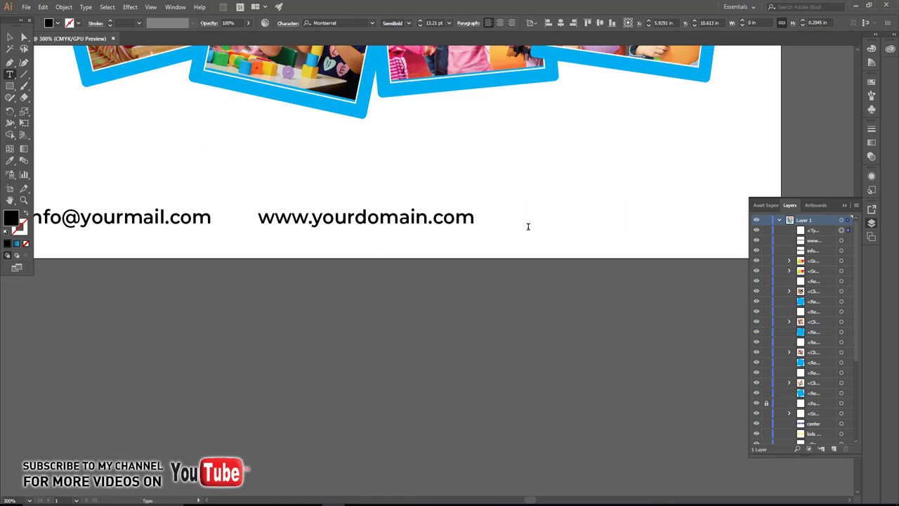
pyautogui.write('Street 000,')
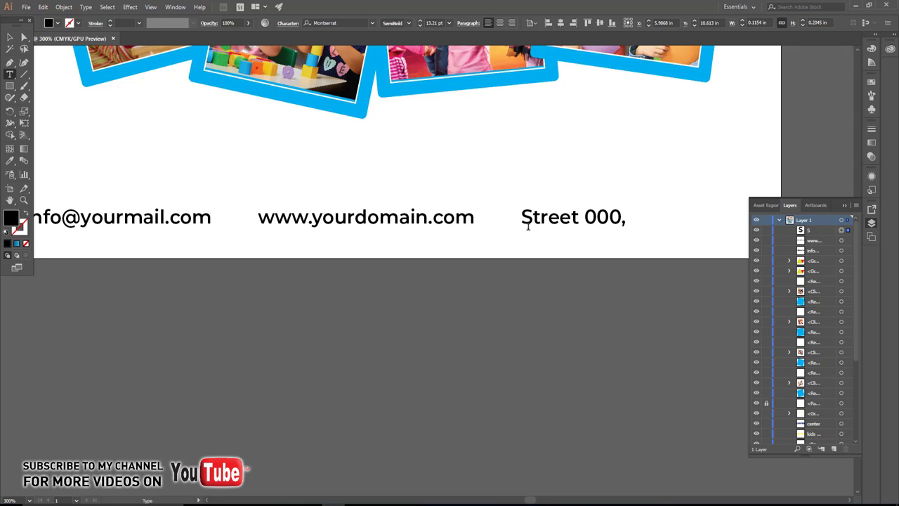
pyautogui.write(' Ne')
pyautogui.press('BackSpace')
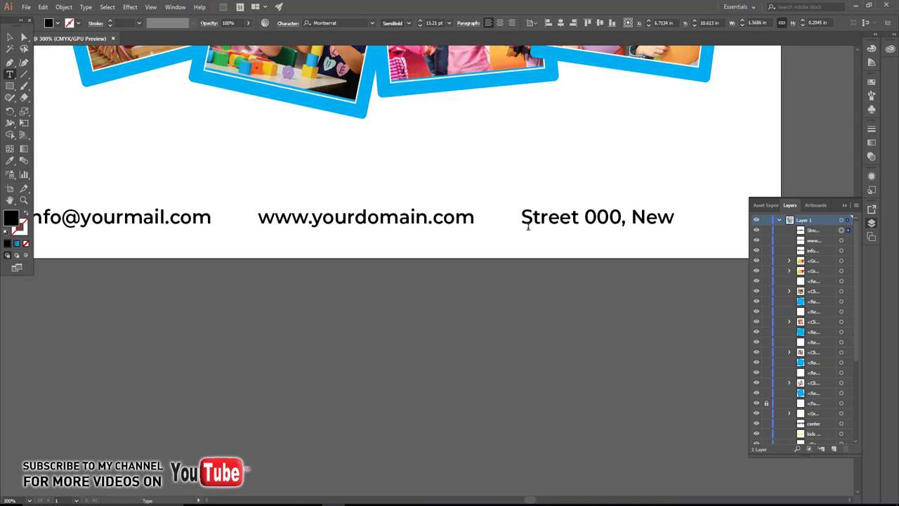
pyautogui.write('Market')
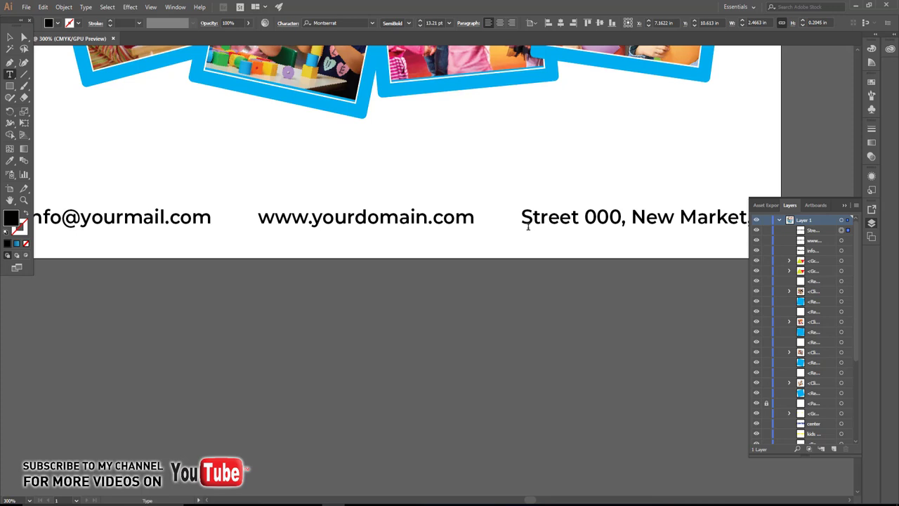
# Scale the three footer texts down slightly and centre them horizontally on the artboard.
pyautogui.hscroll(1, 528, 226)
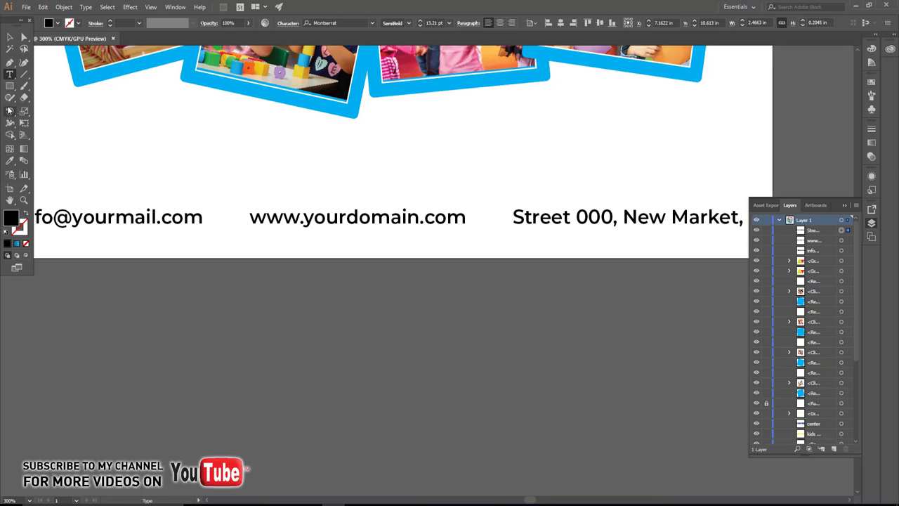
pyautogui.click(10, 36)
pyautogui.hscroll(3, 190, 160)
pyautogui.hscroll(3, 301, 193)
pyautogui.click(479, 222)
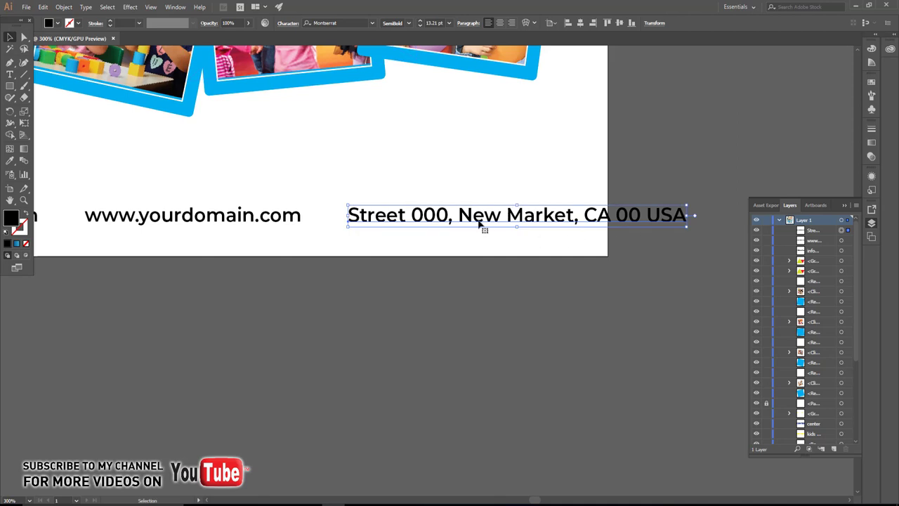
pyautogui.scroll(-2, 358, 257)
pyautogui.moveTo(94, 237); pyautogui.dragTo(358, 247)
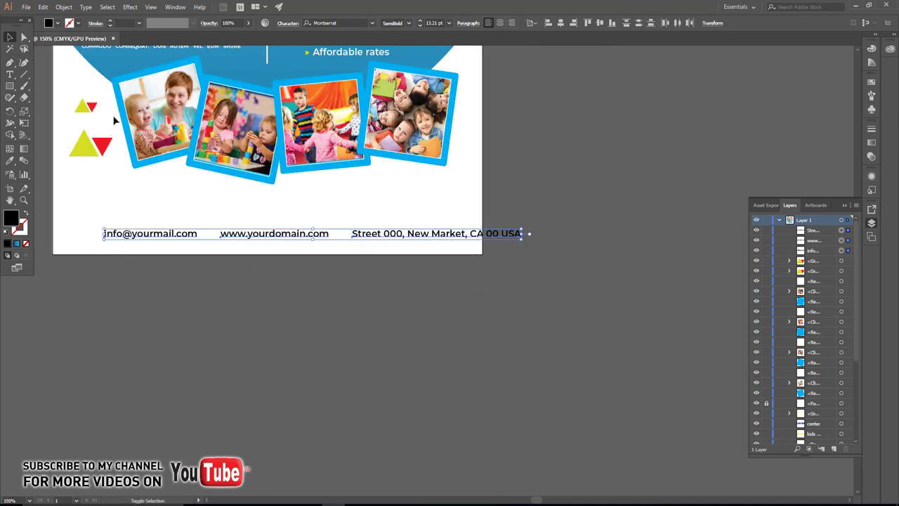
pyautogui.moveTo(523, 242); pyautogui.dragTo(461, 259)
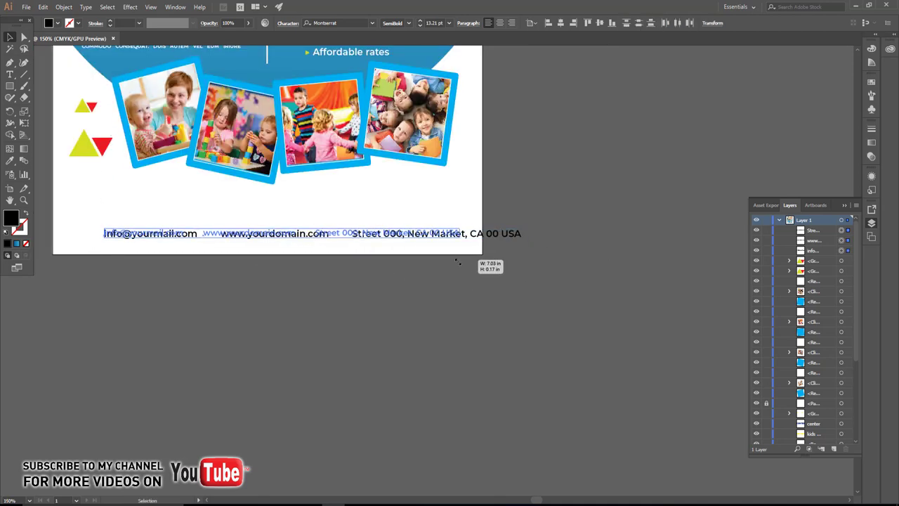
pyautogui.click(421, 314)
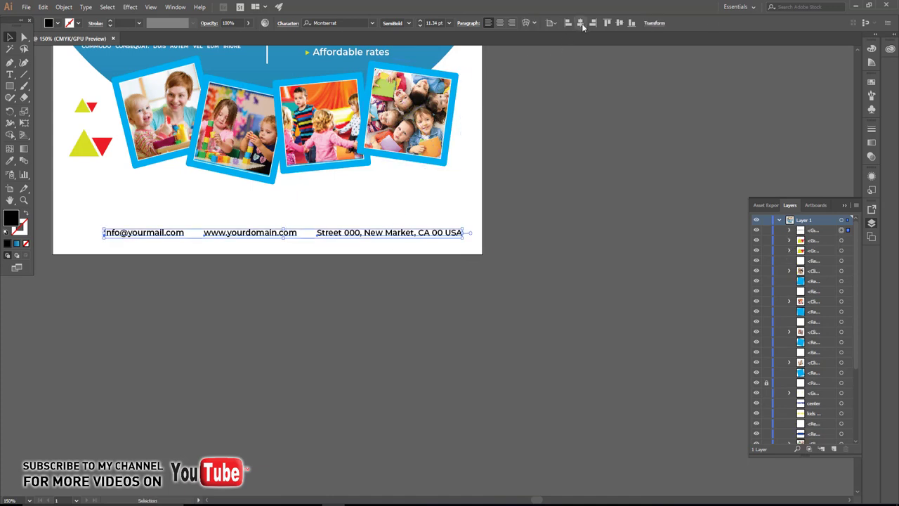
pyautogui.click(580, 23)
pyautogui.click(580, 145)
pyautogui.moveTo(418, 243); pyautogui.dragTo(472, 240)
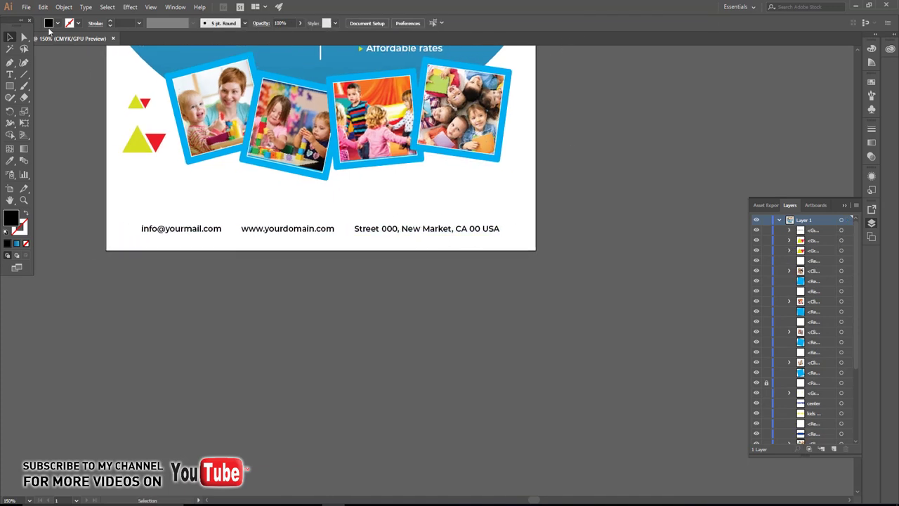
pyautogui.click(26, 7)
pyautogui.moveTo(56, 49)
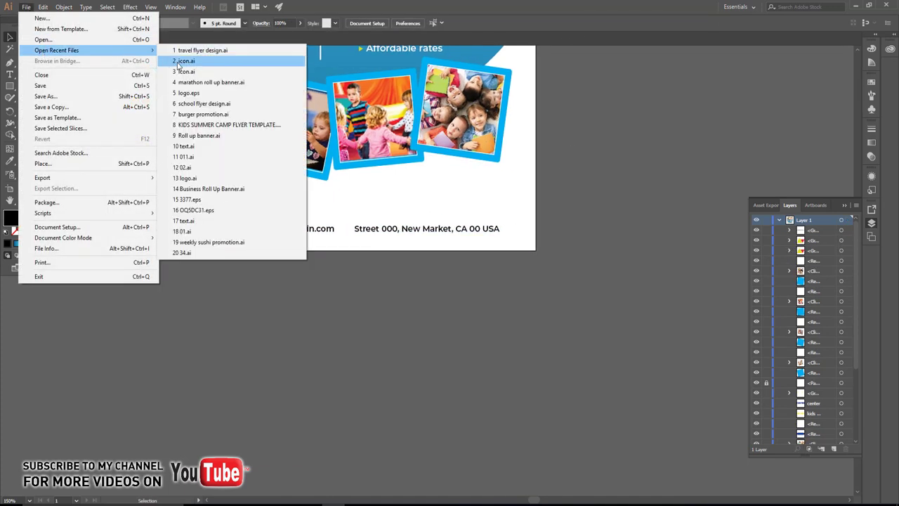
# Bring the four contact icons from icon.ai into the flyer and ungroup them.
pyautogui.click(183, 59)
pyautogui.moveTo(445, 322)
pyautogui.mouseDown()
pyautogui.moveTo(392, 237)
pyautogui.moveTo(96, 36)
pyautogui.moveTo(261, 273)
pyautogui.mouseUp()
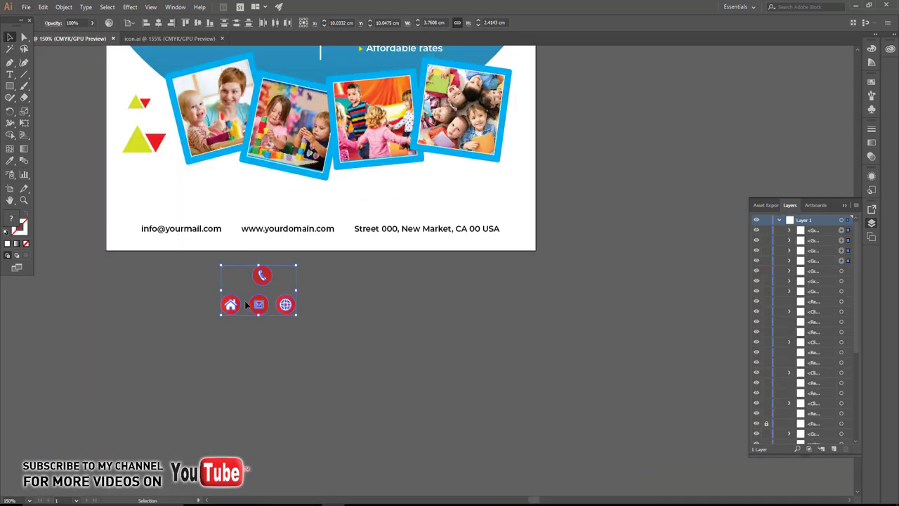
pyautogui.scroll(2, 261, 273)
pyautogui.hscroll(-3, 385, 250)
pyautogui.rightClick(404, 298)
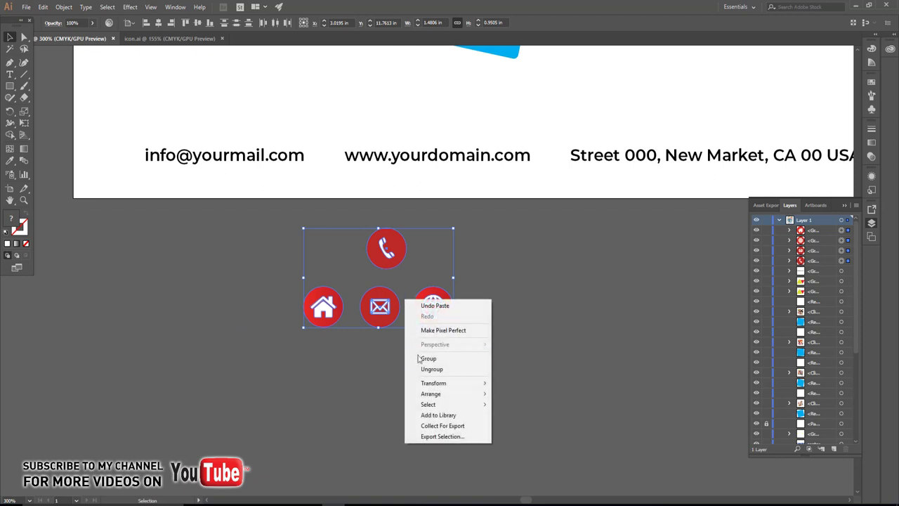
pyautogui.click(422, 371)
# Fill the house, envelope, phone and globe icons with the blue swatch.
pyautogui.click(320, 311)
pyautogui.keyDown('shift'); pyautogui.click(388, 297); pyautogui.keyUp('shift')
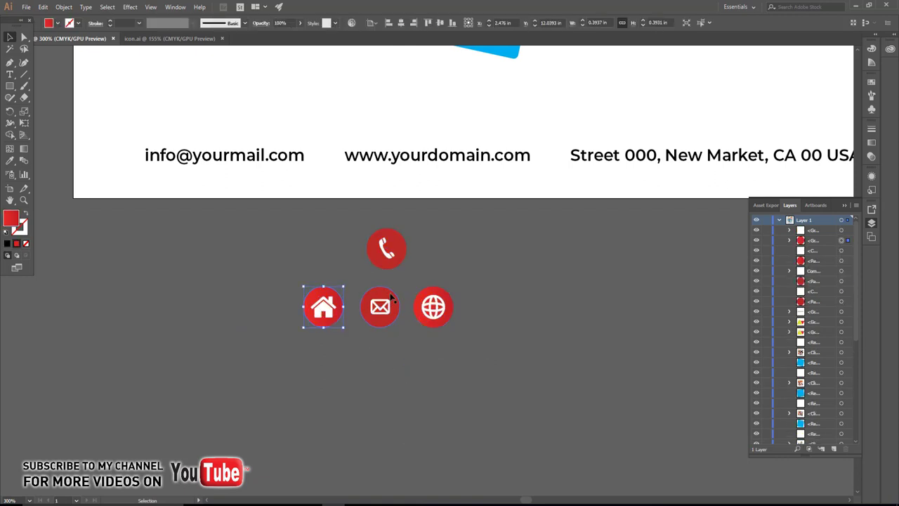
pyautogui.keyDown('shift'); pyautogui.click(386, 244); pyautogui.keyUp('shift')
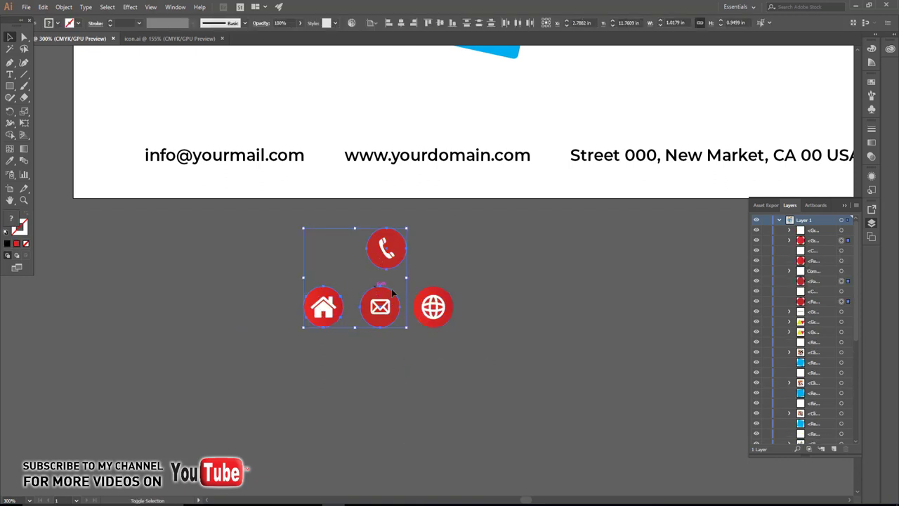
pyautogui.keyDown('shift'); pyautogui.click(433, 306); pyautogui.keyUp('shift')
pyautogui.click(58, 24)
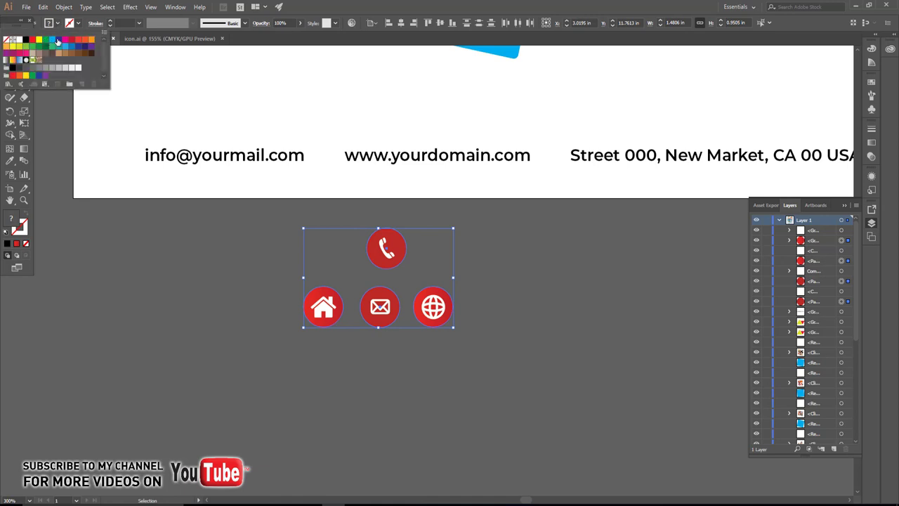
pyautogui.click(53, 41)
pyautogui.click(393, 361)
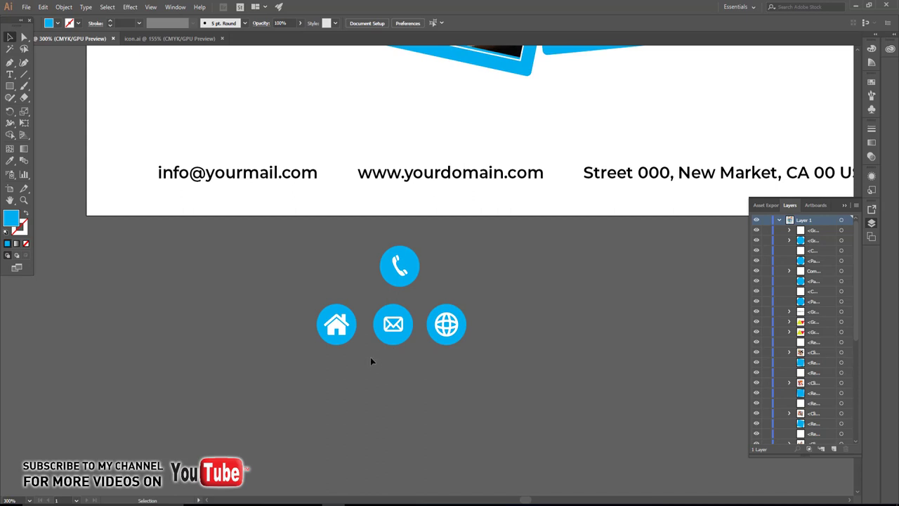
# Move the envelope icon beside the email line and shrink it to about a third.
pyautogui.moveTo(393, 326); pyautogui.dragTo(141, 179)
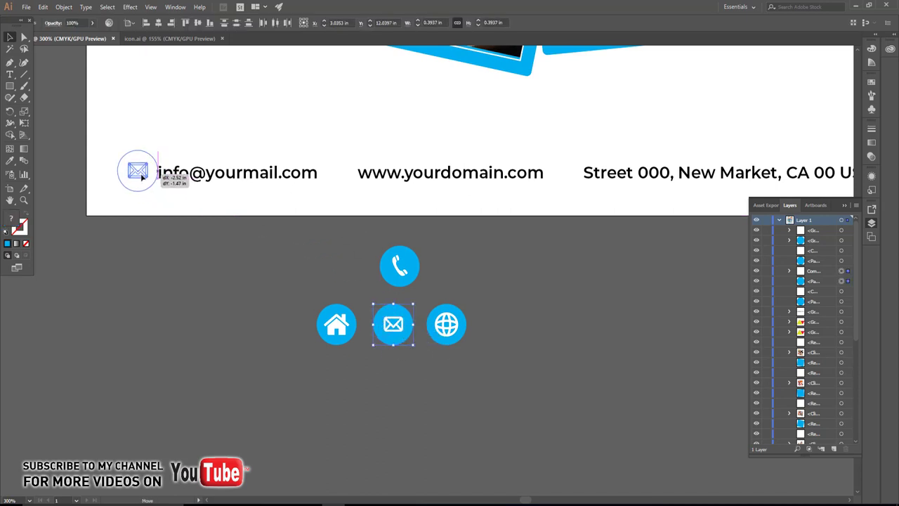
pyautogui.hotkey('ctrl', '=')
pyautogui.hotkey('ctrl', '=')
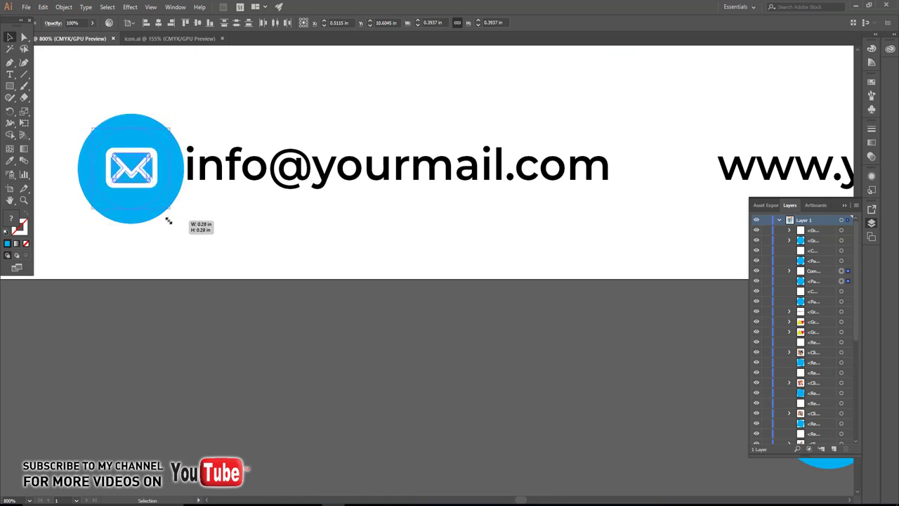
pyautogui.moveTo(184, 227); pyautogui.dragTo(150, 217)
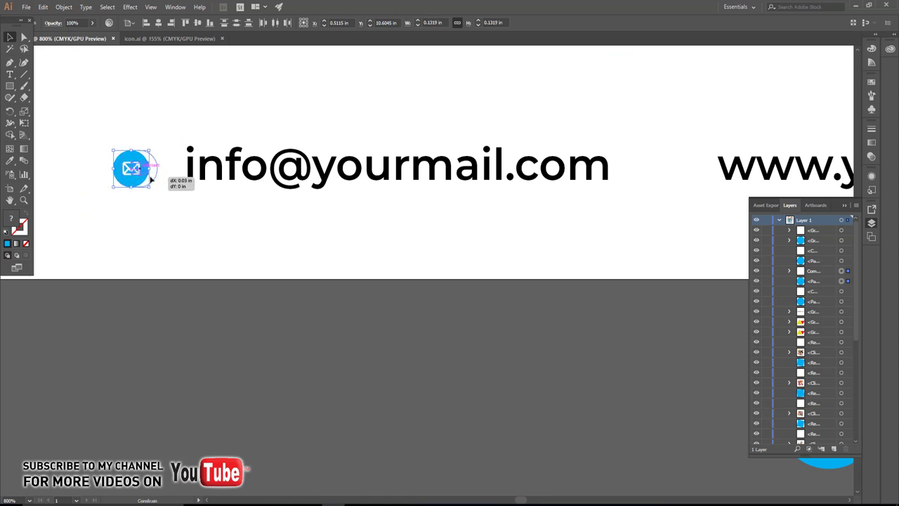
pyautogui.moveTo(144, 180); pyautogui.dragTo(153, 180)
pyautogui.click(492, 23)
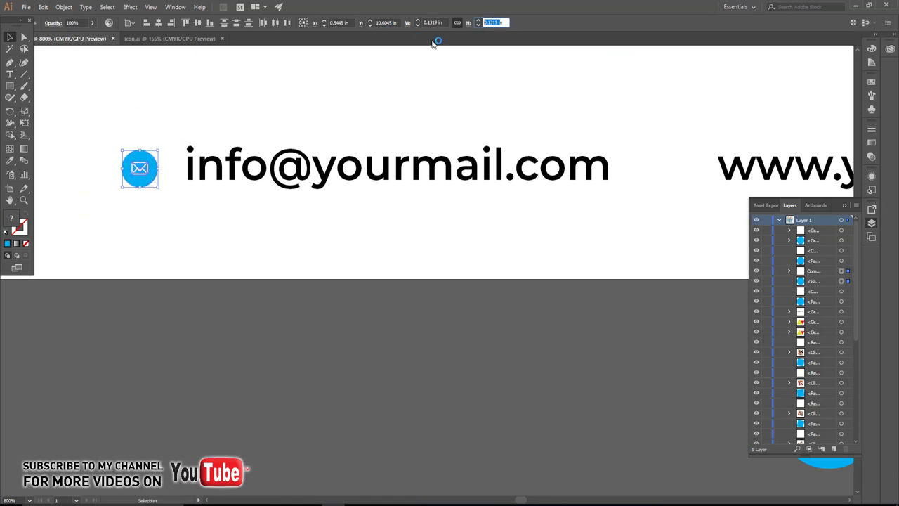
pyautogui.click(455, 309)
pyautogui.hotkey('ctrl', '-')
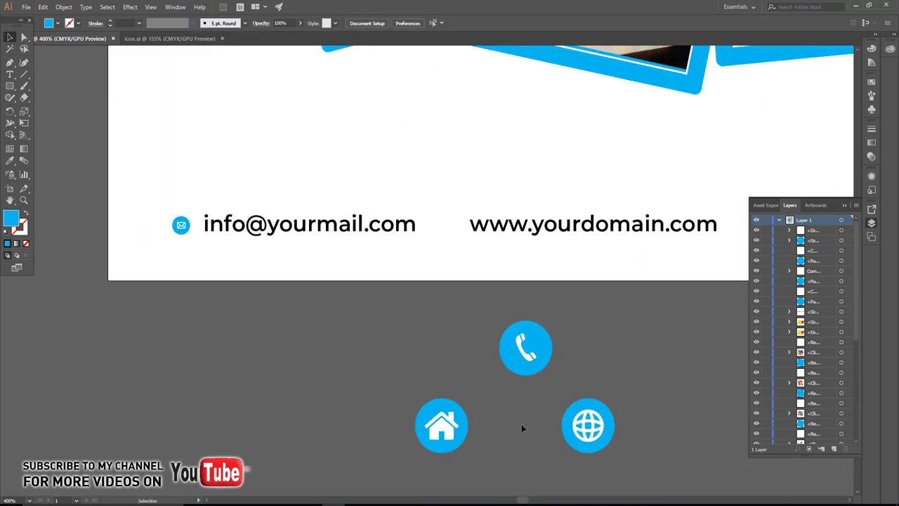
# Set the globe and house icons to a height of 0.1319 in.
pyautogui.click(595, 445)
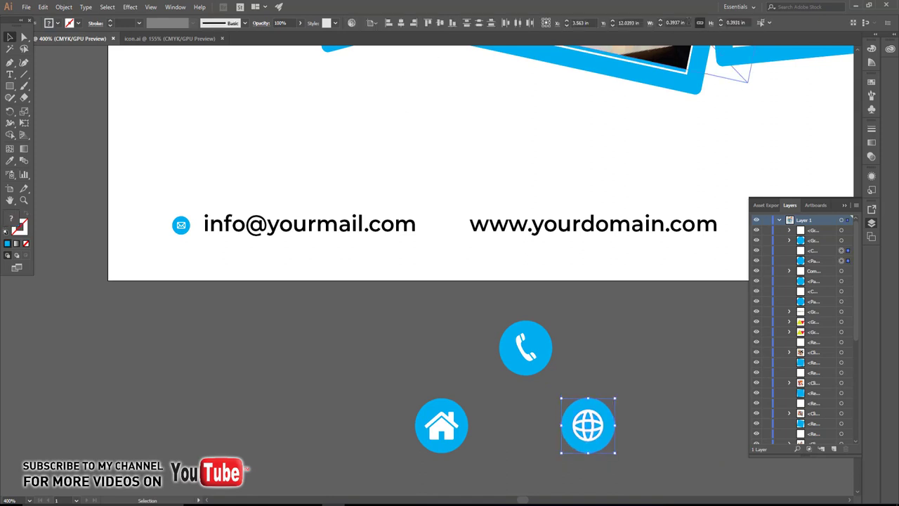
pyautogui.click(744, 23)
pyautogui.write('0.1319')
pyautogui.press('Return')
pyautogui.hscroll(3, 426, 220)
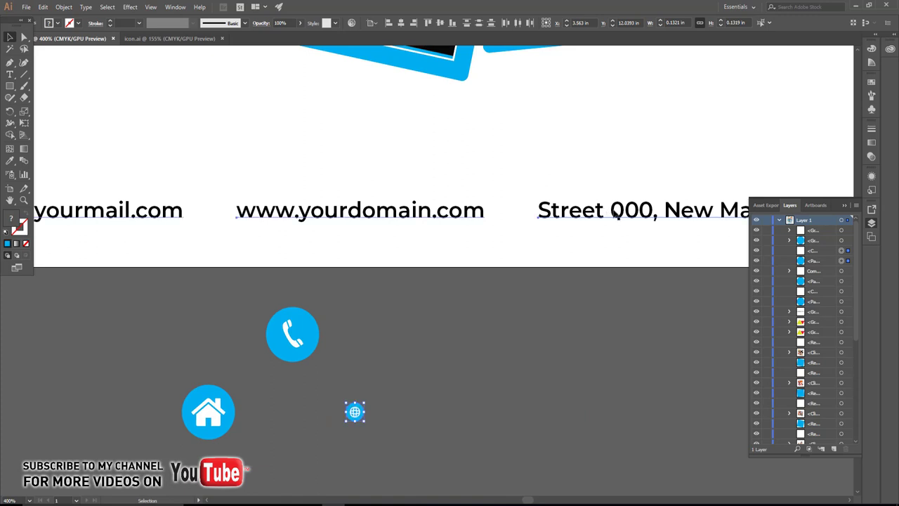
pyautogui.click(613, 214)
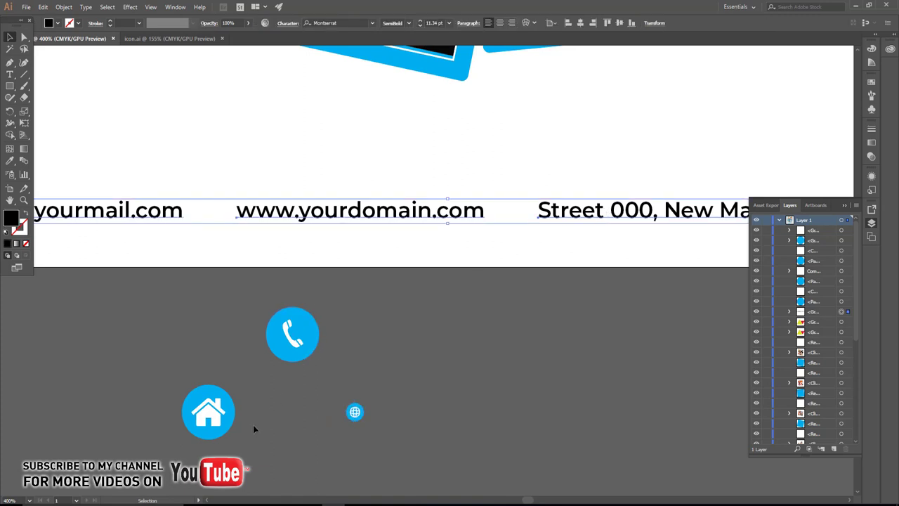
pyautogui.click(210, 414)
pyautogui.write('0.1319')
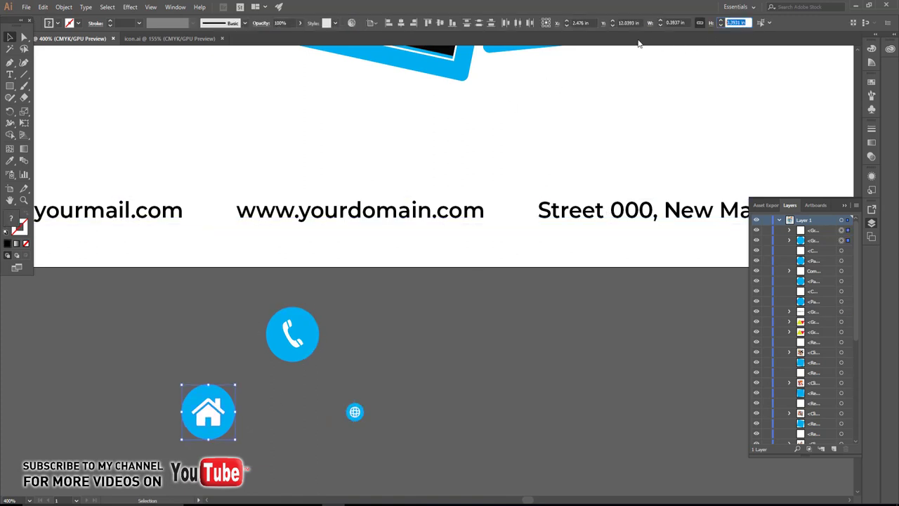
pyautogui.press('Return')
pyautogui.click(351, 381)
pyautogui.press('a')
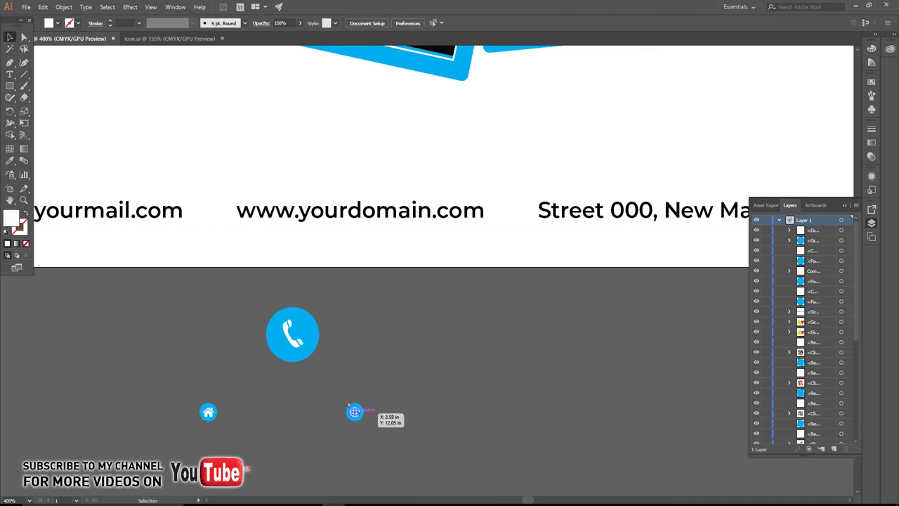
pyautogui.moveTo(355, 411); pyautogui.dragTo(218, 211)
pyautogui.hotkey('ctrl', 'z')
pyautogui.press('v')
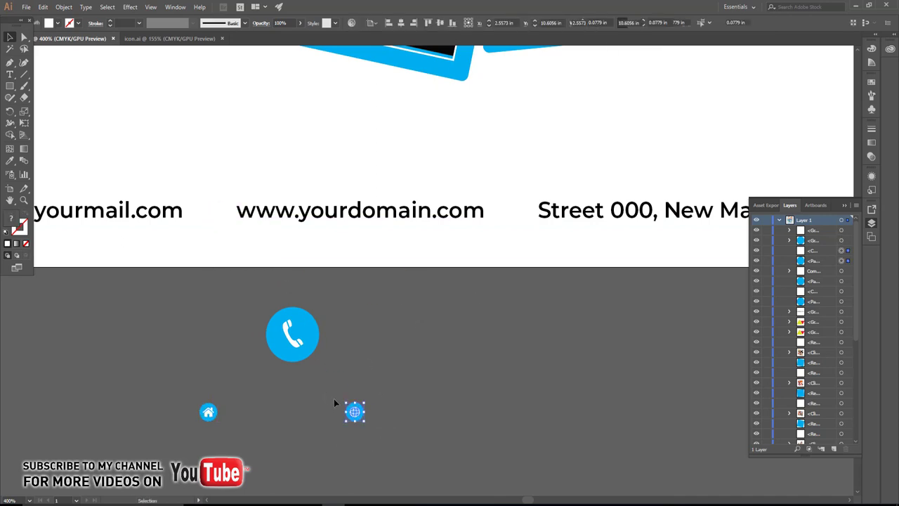
pyautogui.moveTo(355, 411); pyautogui.dragTo(224, 214)
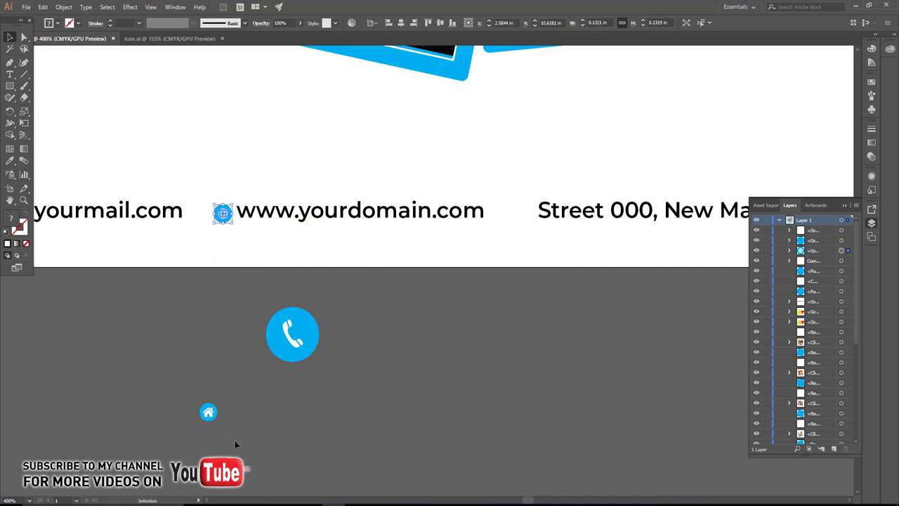
# Move the house icon beside the street address and align the contact objects to the selection.
pyautogui.click(208, 412)
pyautogui.moveTo(208, 411); pyautogui.dragTo(524, 211)
pyautogui.keyDown('shift'); pyautogui.click(228, 219); pyautogui.keyUp('shift')
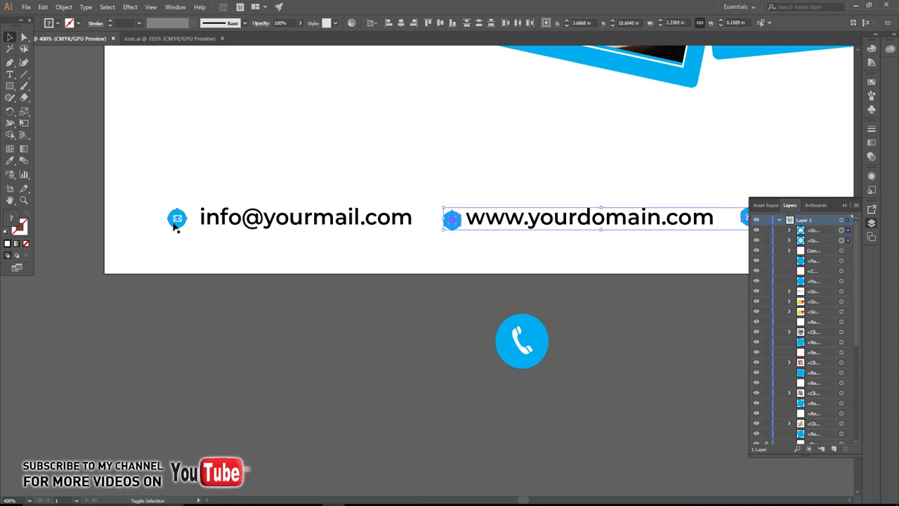
pyautogui.keyDown('shift'); pyautogui.click(176, 221); pyautogui.keyUp('shift')
pyautogui.click(376, 23)
pyautogui.click(376, 40)
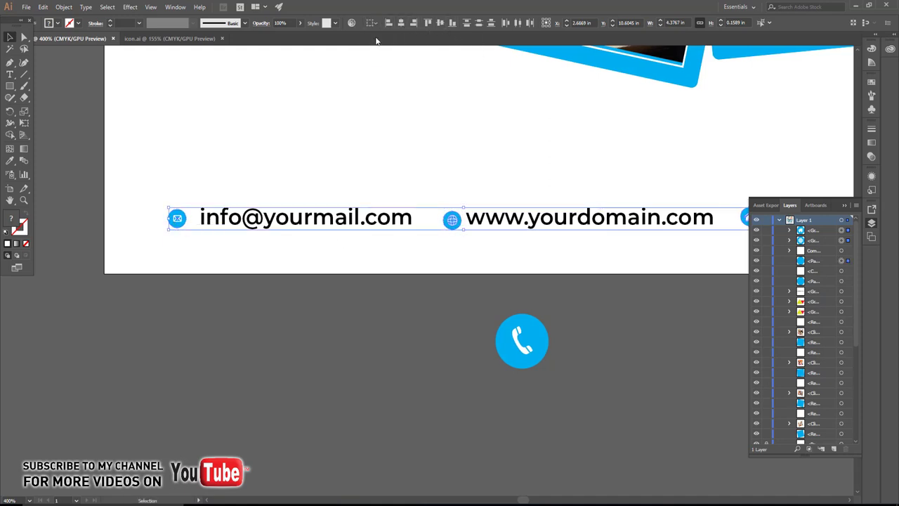
pyautogui.hscroll(5, 333, 310)
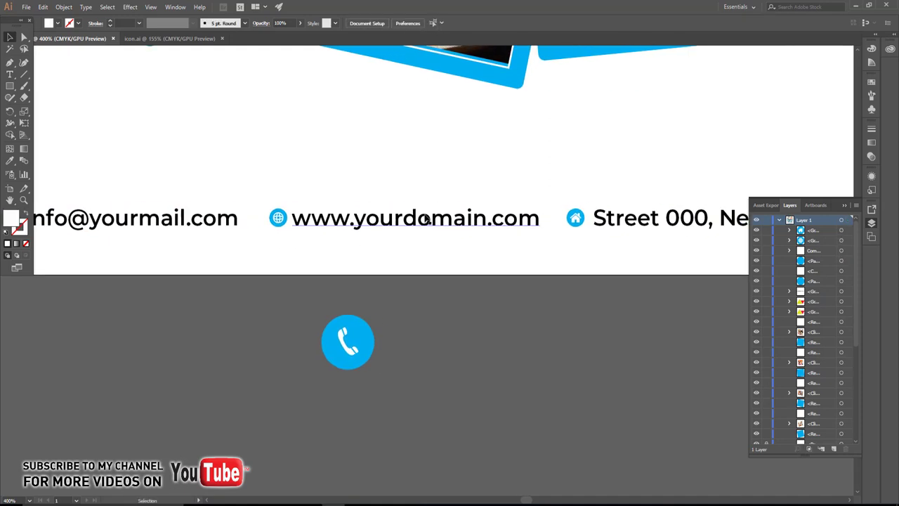
pyautogui.moveTo(441, 214); pyautogui.dragTo(451, 214)
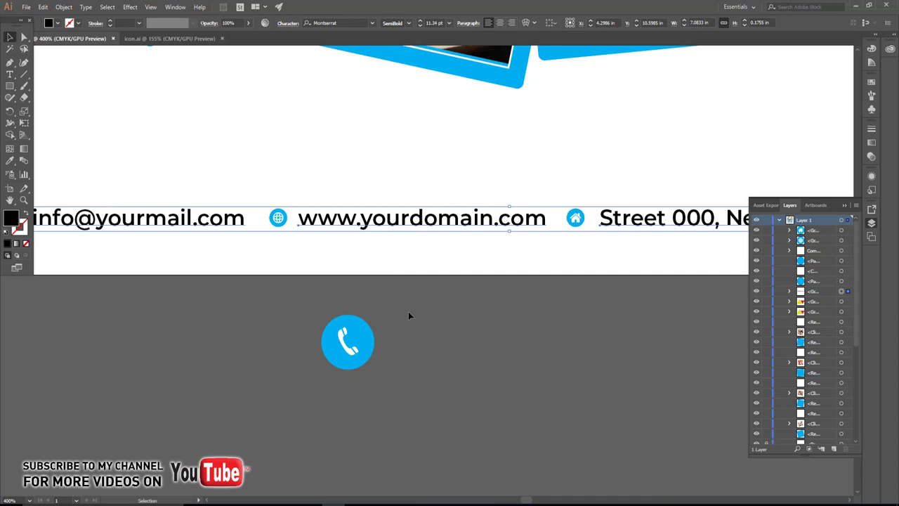
# Nudge the contact row up, ungroup it, and shift the house icon slightly right.
pyautogui.press('Up')
pyautogui.rightClick(378, 228)
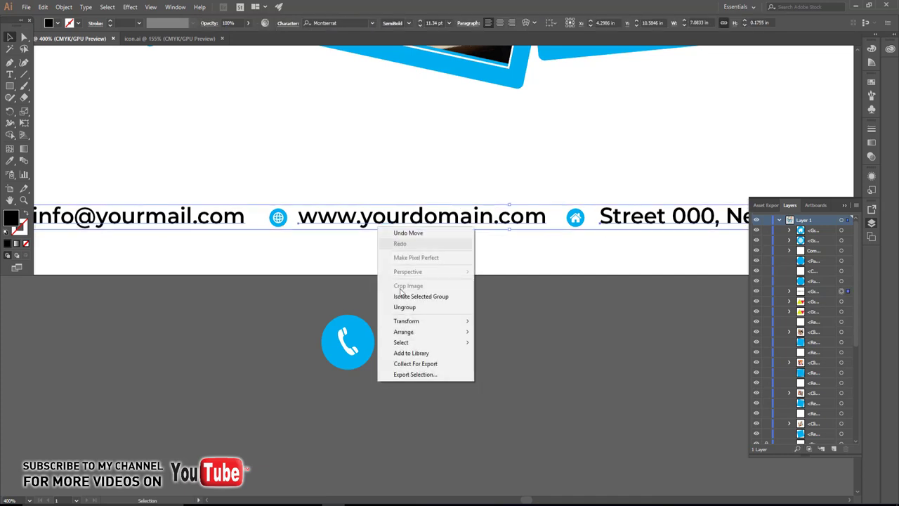
pyautogui.click(409, 306)
pyautogui.click(480, 351)
pyautogui.moveTo(524, 241); pyautogui.dragTo(530, 240)
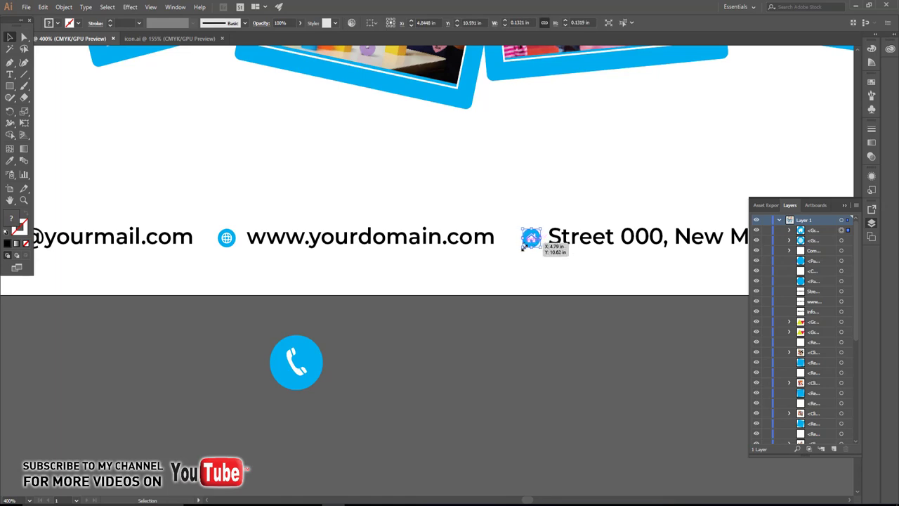
pyautogui.click(504, 345)
# Align the envelope icon with the email text and move it closer.
pyautogui.scroll(-2, 503, 345)
pyautogui.scroll(3, 259, 325)
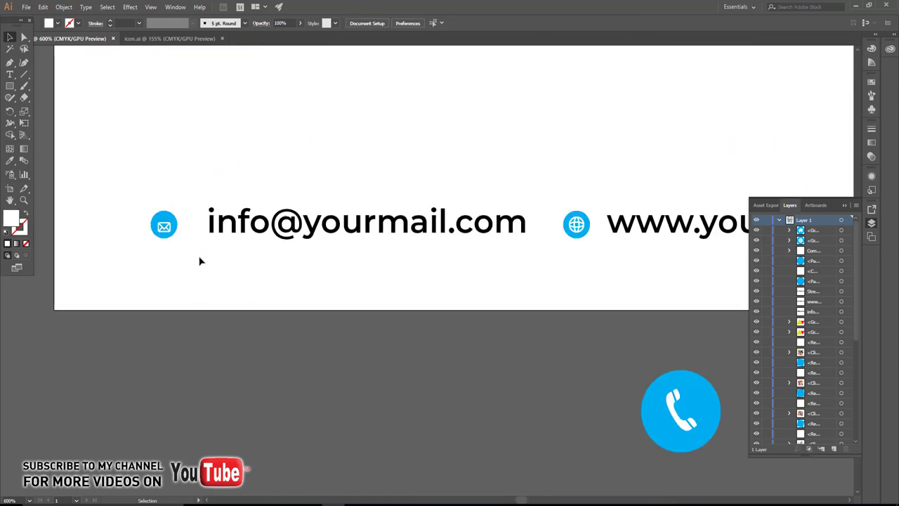
pyautogui.click(175, 234)
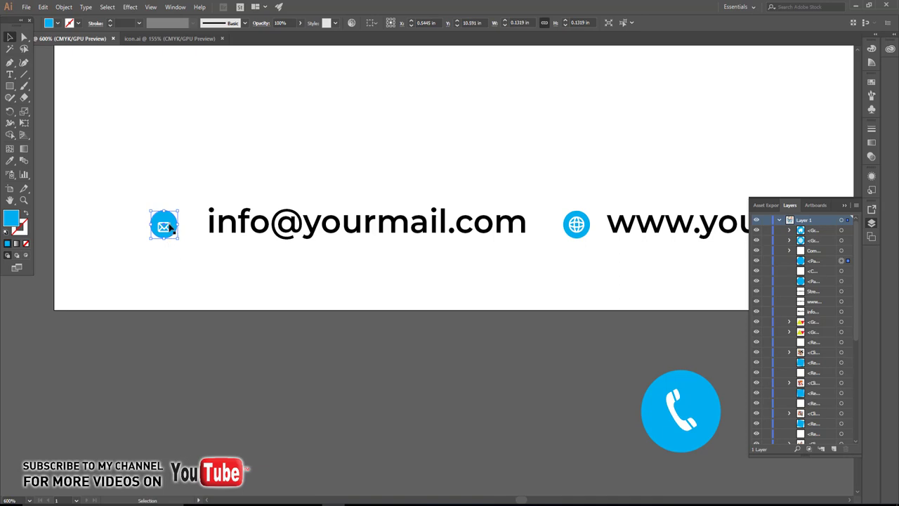
pyautogui.keyDown('shift'); pyautogui.click(170, 228); pyautogui.keyUp('shift')
pyautogui.click(129, 23)
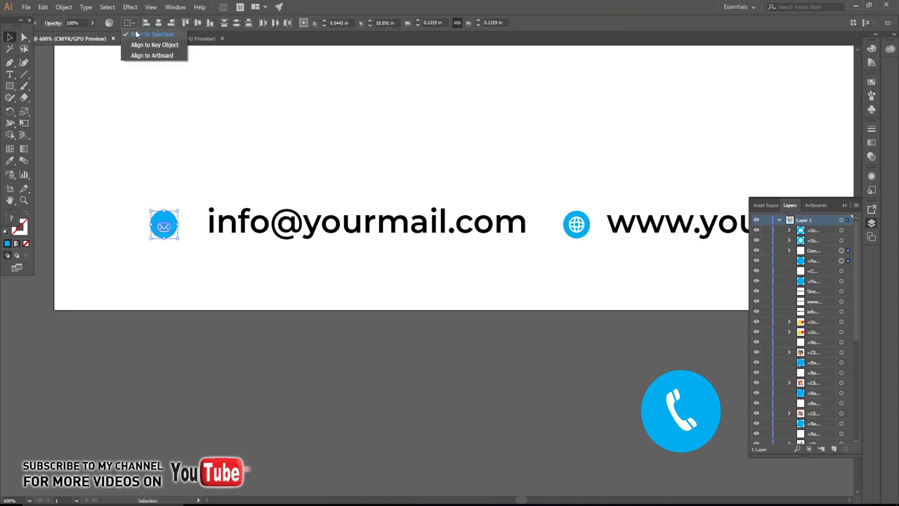
pyautogui.click(197, 24)
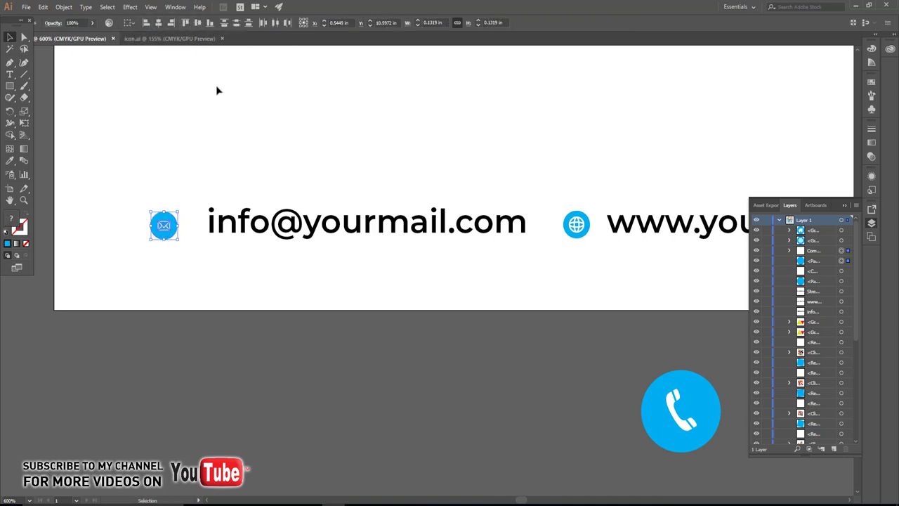
pyautogui.click(249, 174)
pyautogui.moveTo(161, 223); pyautogui.dragTo(186, 223)
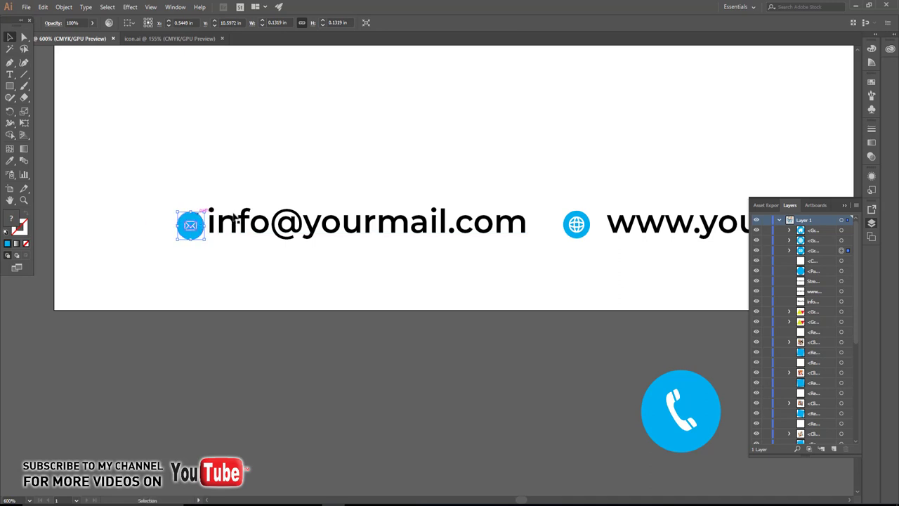
# Top-align the icons across the footer contact row.
pyautogui.click(575, 225)
pyautogui.hscroll(5, 574, 224)
pyautogui.click(728, 213)
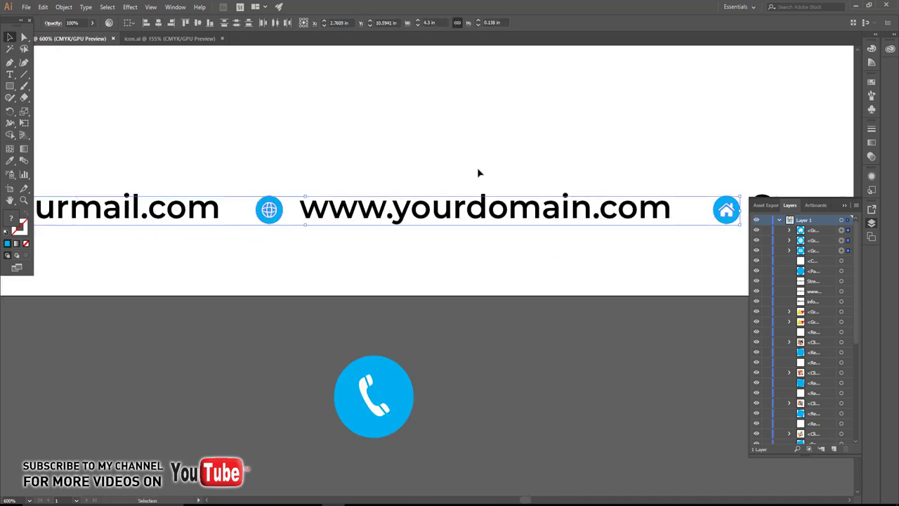
pyautogui.hscroll(-4, 491, 161)
pyautogui.click(184, 24)
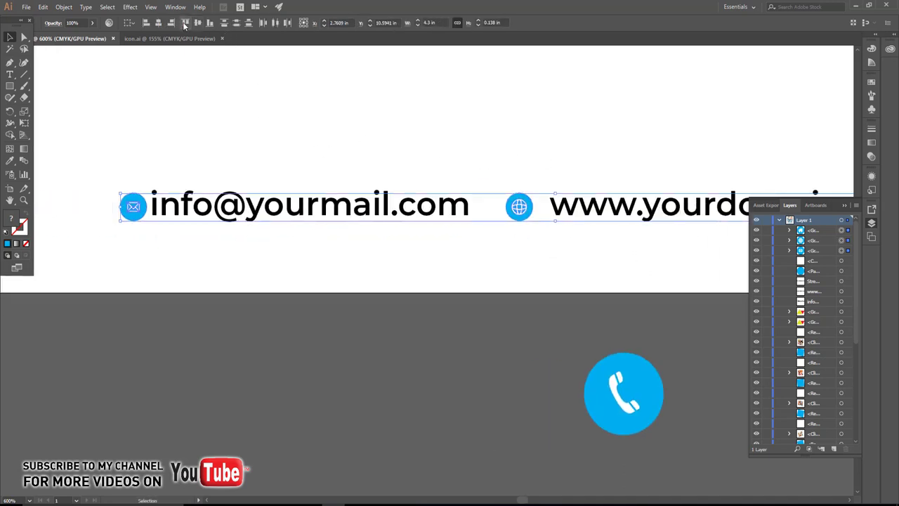
pyautogui.scroll(-1, 421, 211)
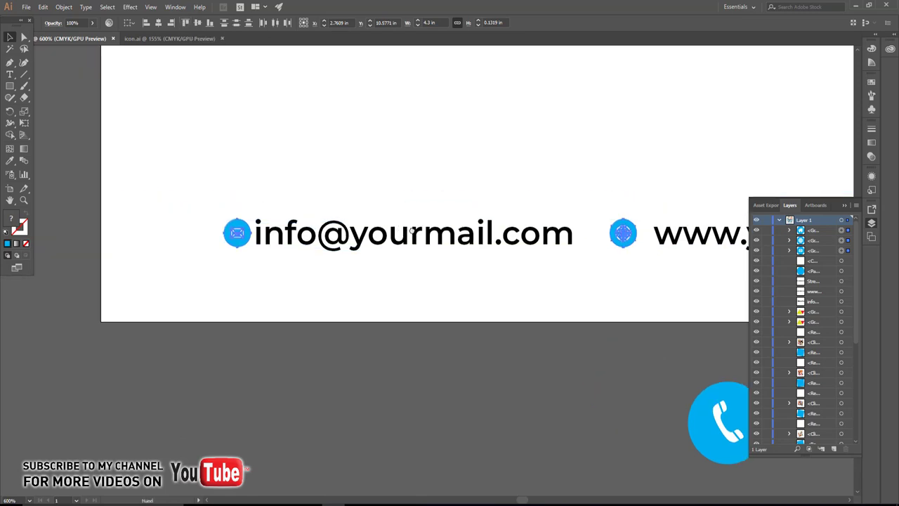
pyautogui.click(249, 261)
pyautogui.click(242, 233)
pyautogui.click(286, 331)
pyautogui.scroll(-2, 286, 330)
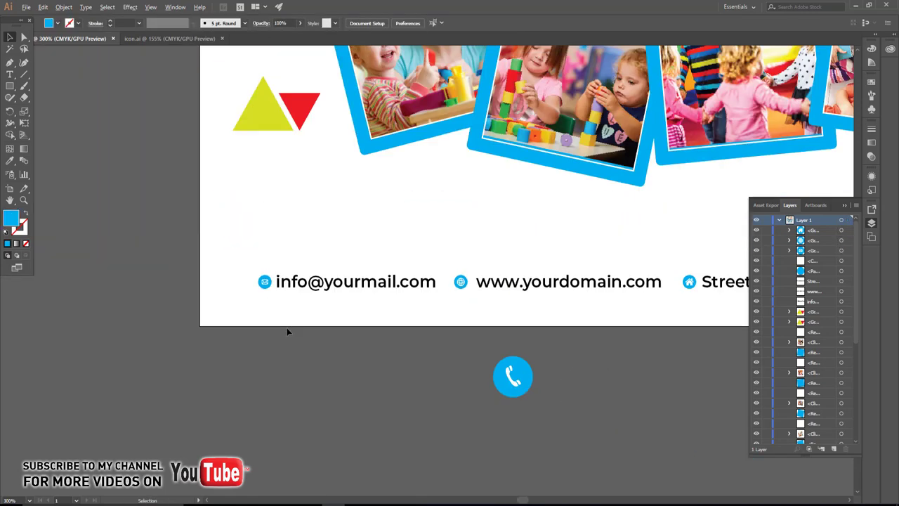
pyautogui.hscroll(2, 273, 316)
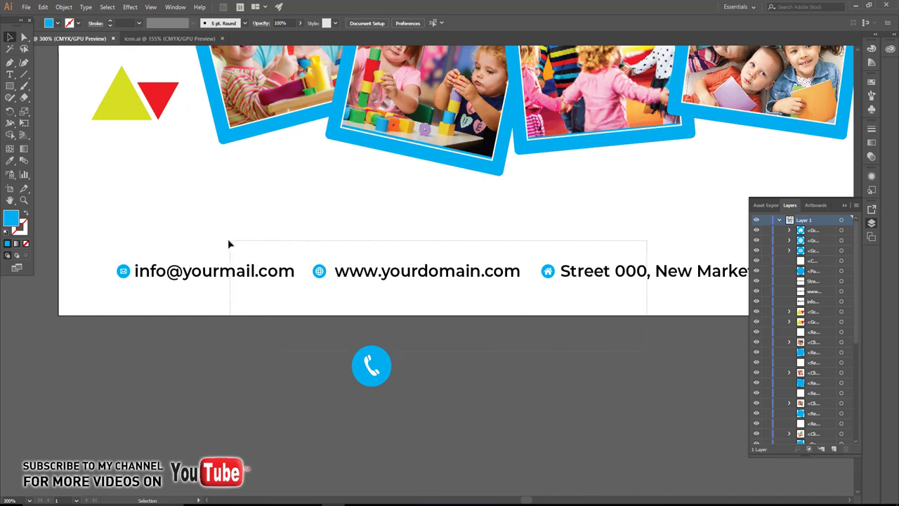
# Delete the stray phone icon, then group the contact row and widen it slightly.
pyautogui.click(371, 365)
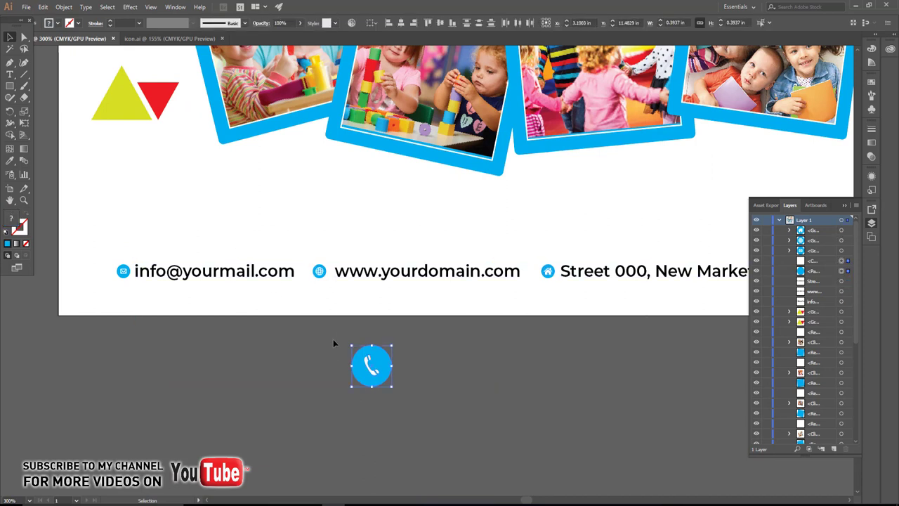
pyautogui.press('Delete')
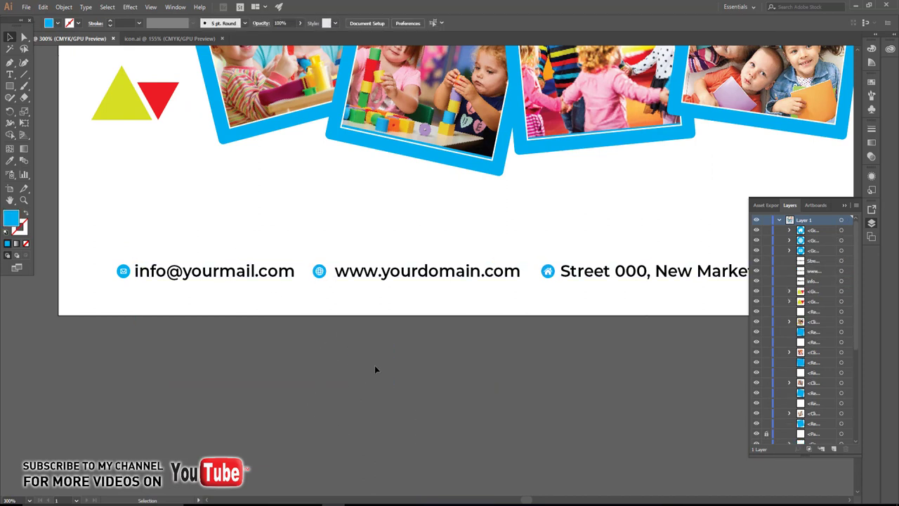
pyautogui.moveTo(51, 251); pyautogui.dragTo(593, 305)
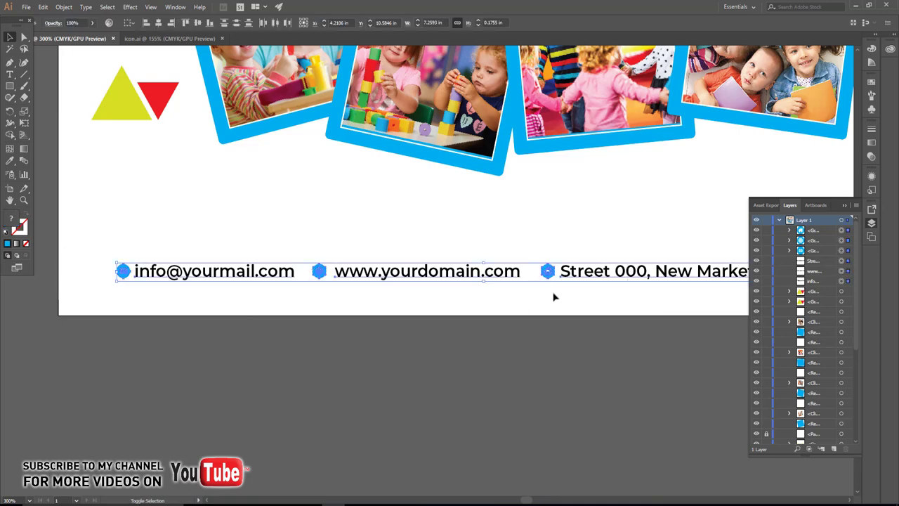
pyautogui.scroll(-2, 256, 266)
pyautogui.hotkey('ctrl', 'g')
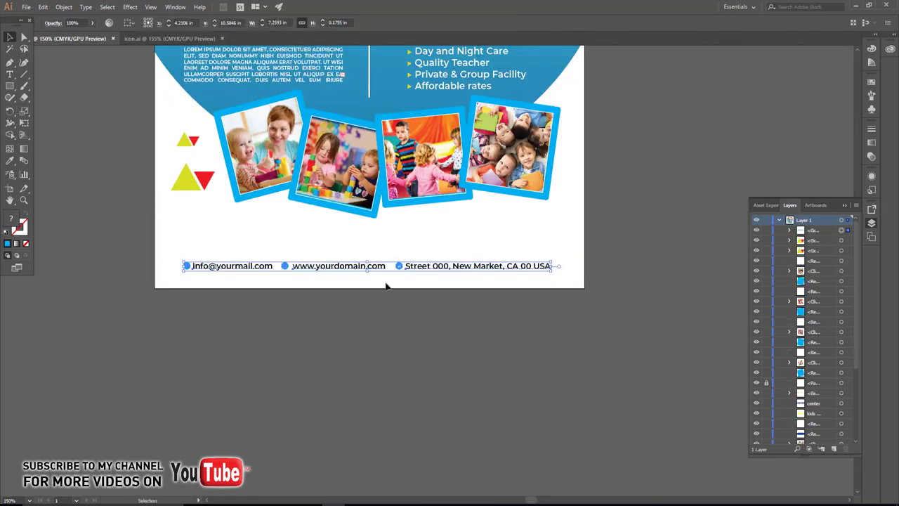
pyautogui.moveTo(552, 274); pyautogui.dragTo(563, 277)
pyautogui.click(504, 311)
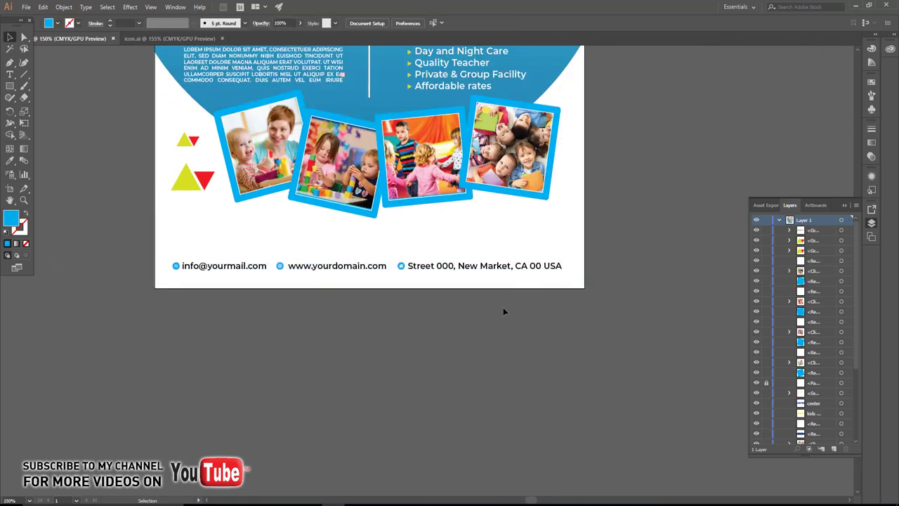
pyautogui.scroll(3, 451, 321)
# Copy the QR code from Icon.ai into the flyer at lower left, above the email line.
pyautogui.click(26, 7)
pyautogui.moveTo(56, 49)
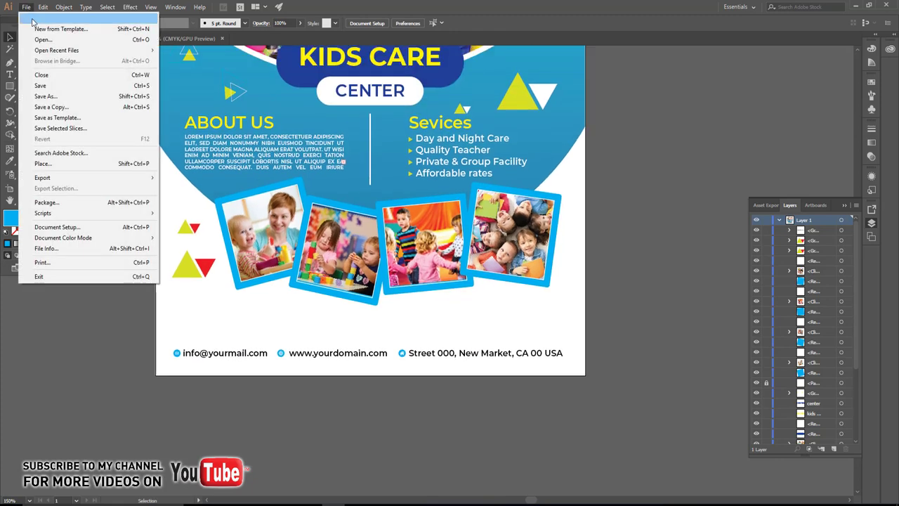
pyautogui.click(186, 72)
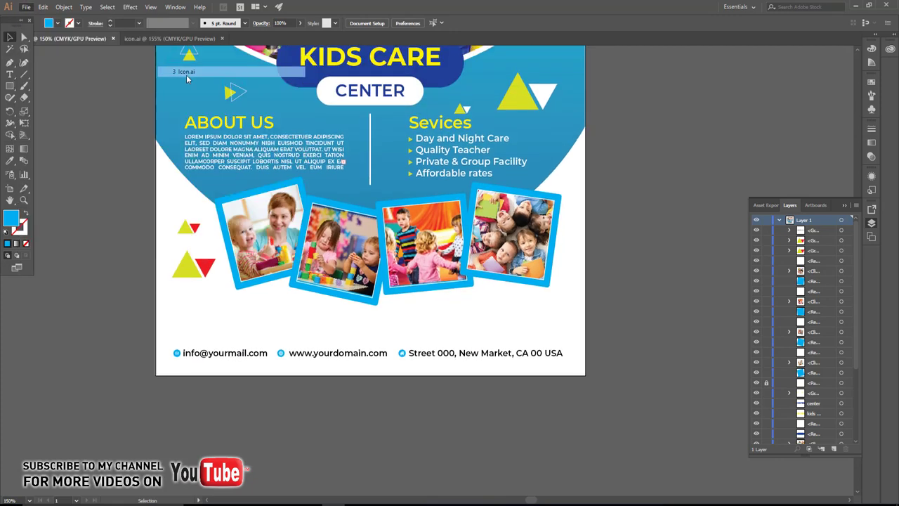
pyautogui.moveTo(317, 191); pyautogui.dragTo(121, 45)
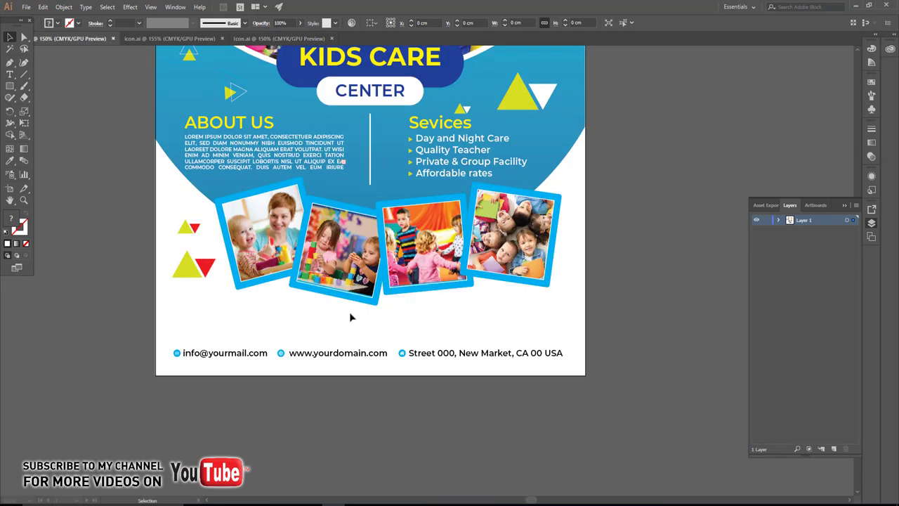
pyautogui.moveTo(101, 40)
pyautogui.mouseDown()
pyautogui.moveTo(351, 315)
pyautogui.moveTo(385, 159)
pyautogui.moveTo(247, 311)
pyautogui.moveTo(200, 329)
pyautogui.mouseUp()
pyautogui.click(234, 401)
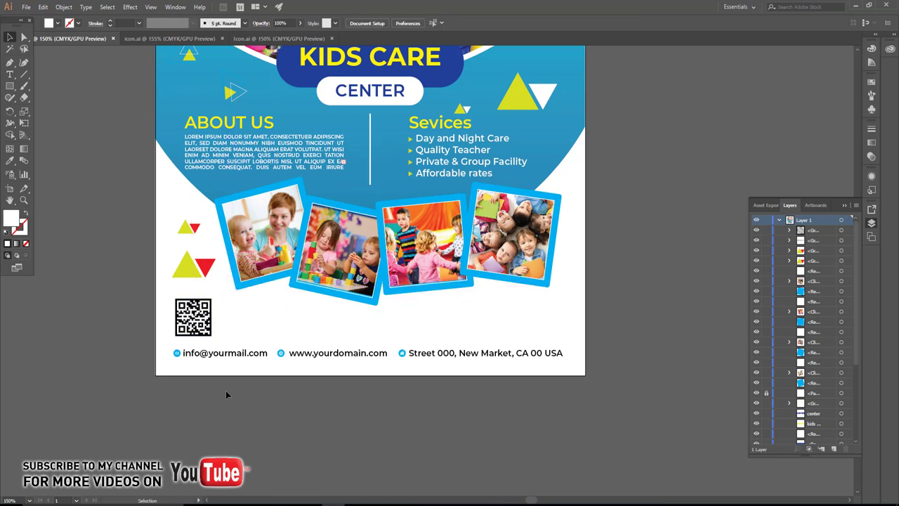
# Duplicate the top-right triangle pair down to the flyer's lower right.
pyautogui.moveTo(391, 338); pyautogui.dragTo(378, 342)
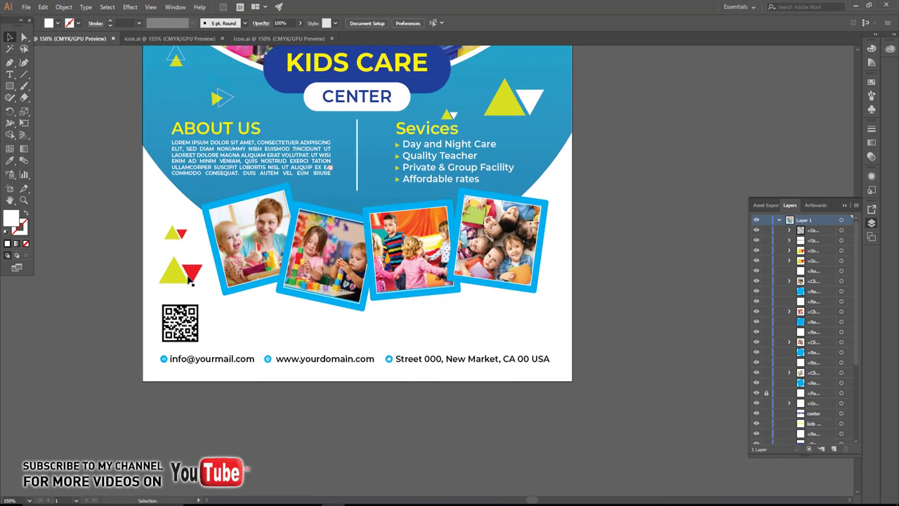
pyautogui.moveTo(517, 108); pyautogui.dragTo(502, 324)
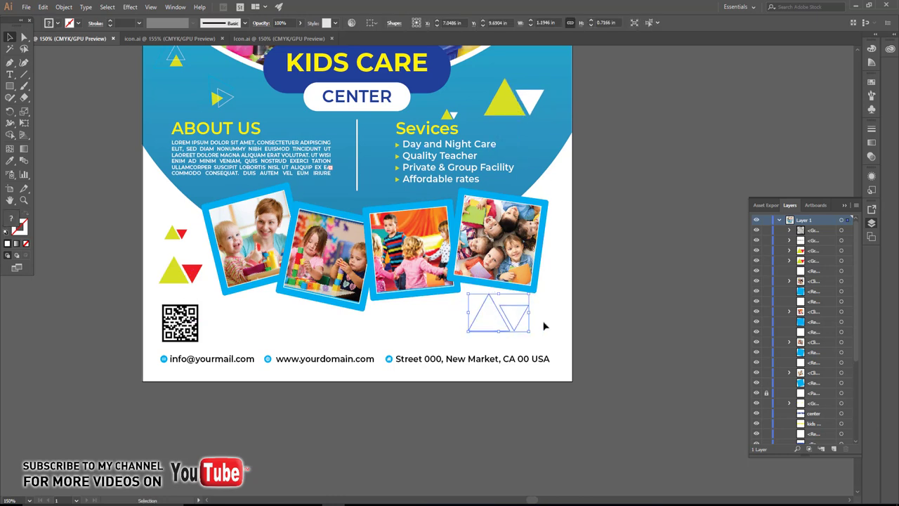
pyautogui.click(585, 321)
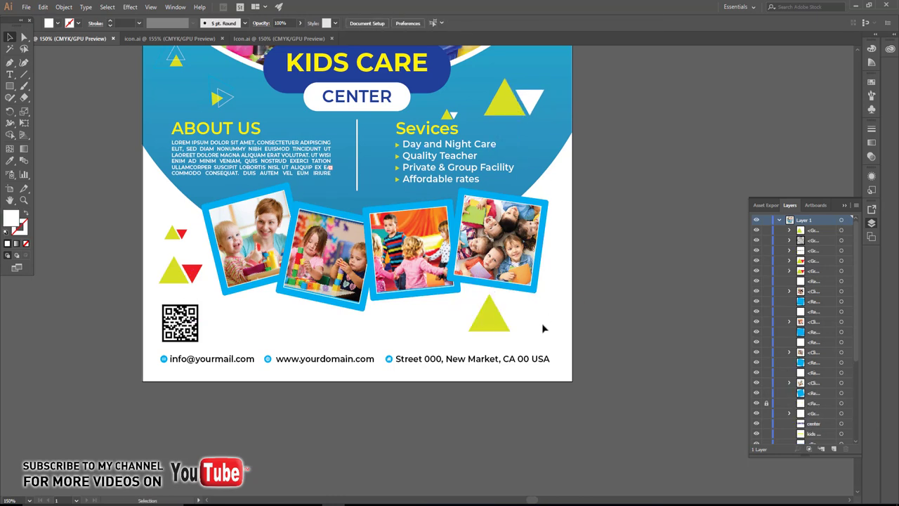
# Give the copied pair's outline triangle a green stroke.
pyautogui.doubleClick(526, 318)
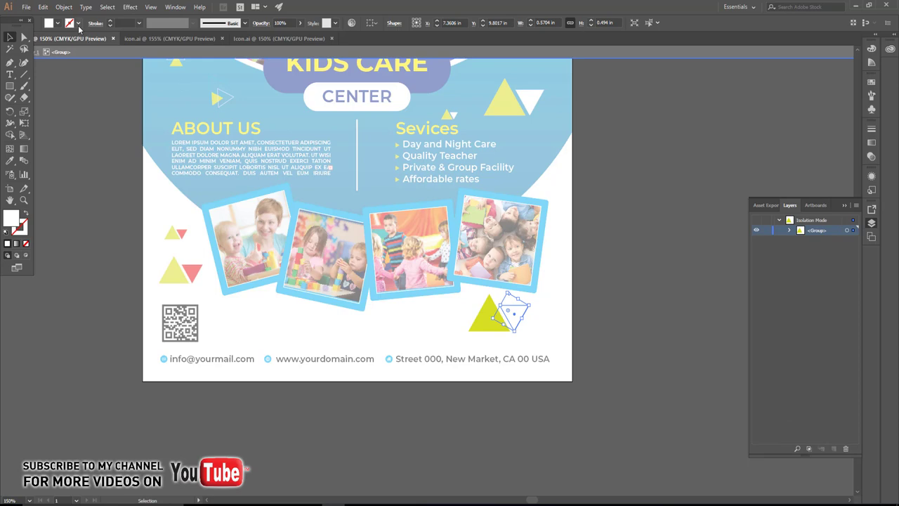
pyautogui.click(78, 25)
pyautogui.click(45, 40)
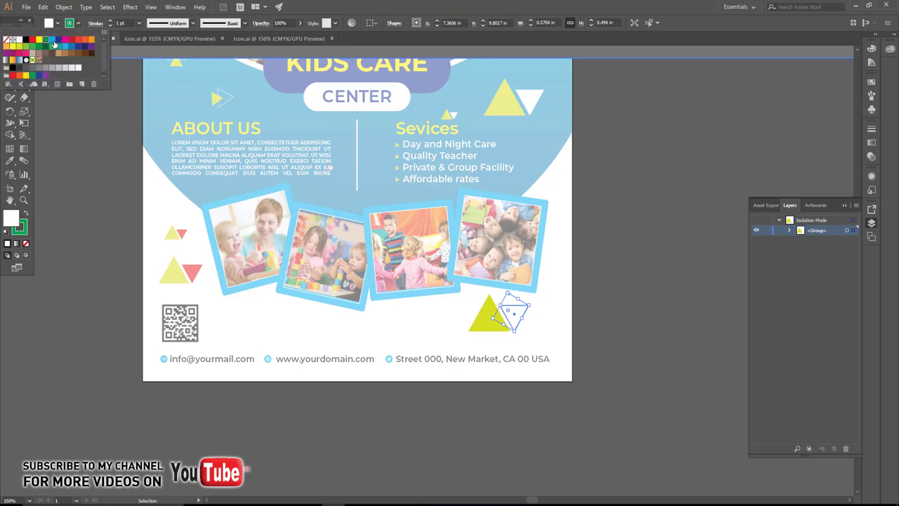
pyautogui.doubleClick(648, 354)
pyautogui.scroll(5, 603, 360)
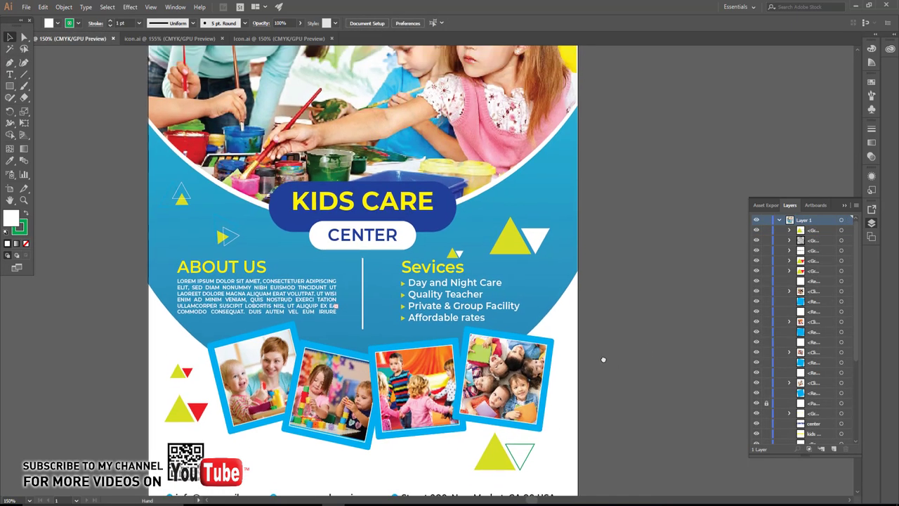
pyautogui.moveTo(602, 360); pyautogui.dragTo(603, 329)
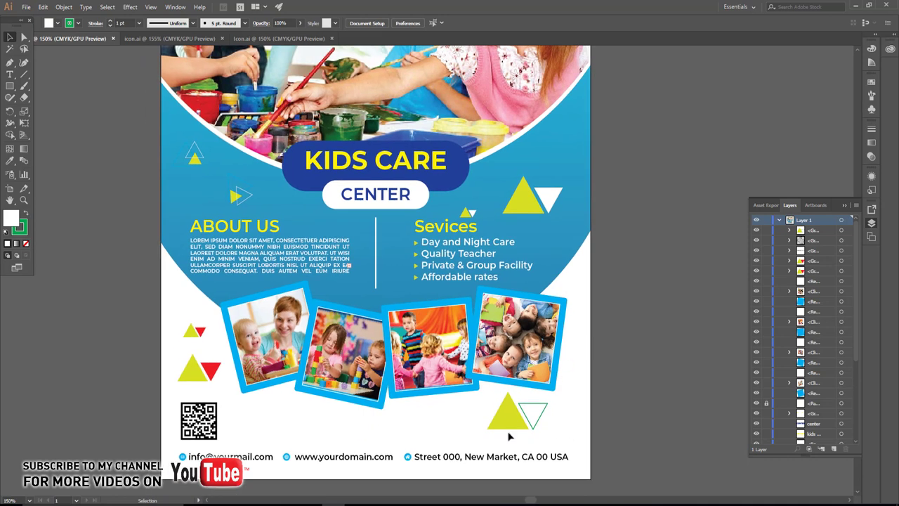
pyautogui.scroll(-6, 491, 407)
pyautogui.click(246, 38)
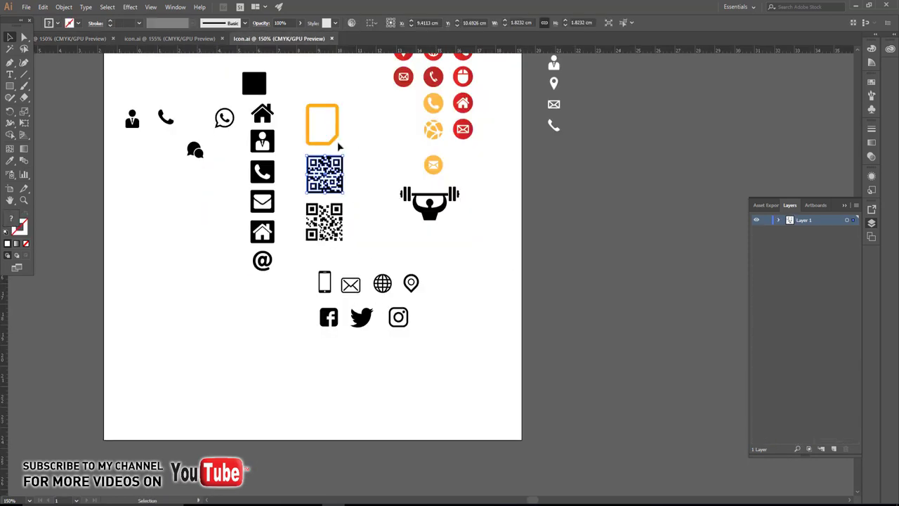
# Bring the orange phone icon from icon.ai onto the flyer, scaled down and placed on the divider.
pyautogui.moveTo(430, 102)
pyautogui.mouseDown()
pyautogui.moveTo(235, 44)
pyautogui.moveTo(217, 46)
pyautogui.mouseUp()
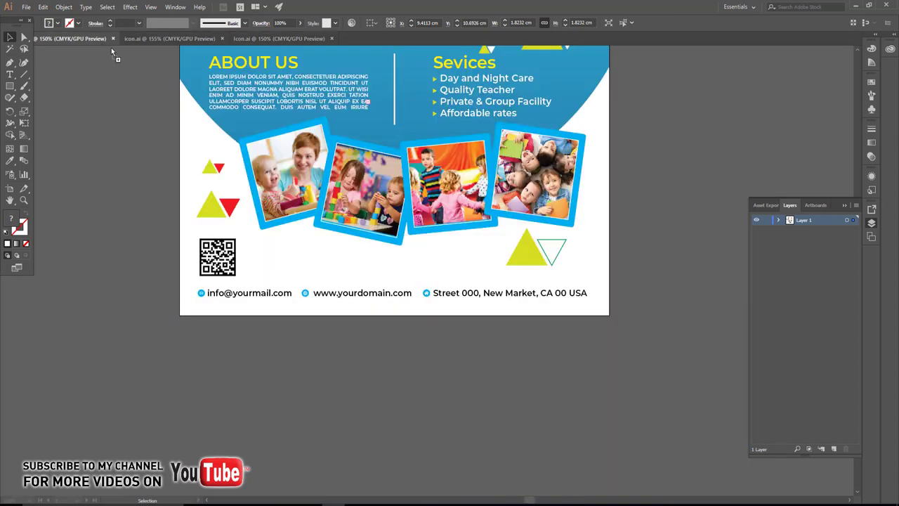
pyautogui.moveTo(92, 35)
pyautogui.mouseDown()
pyautogui.moveTo(392, 250)
pyautogui.moveTo(413, 280)
pyautogui.mouseUp()
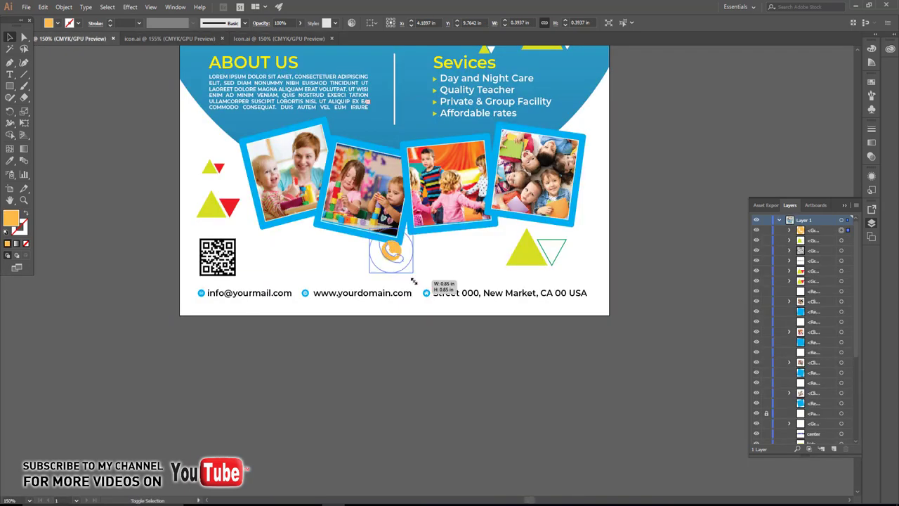
pyautogui.click(426, 393)
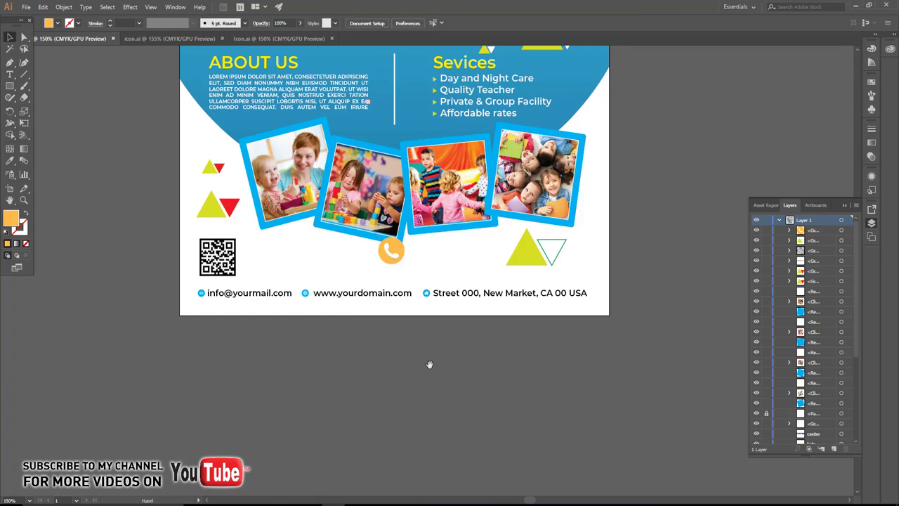
pyautogui.moveTo(429, 364); pyautogui.dragTo(429, 443)
pyautogui.moveTo(395, 330); pyautogui.dragTo(401, 179)
# Shorten the vertical divider line inside its group so it ends above the phone icon.
pyautogui.scroll(3, 402, 161)
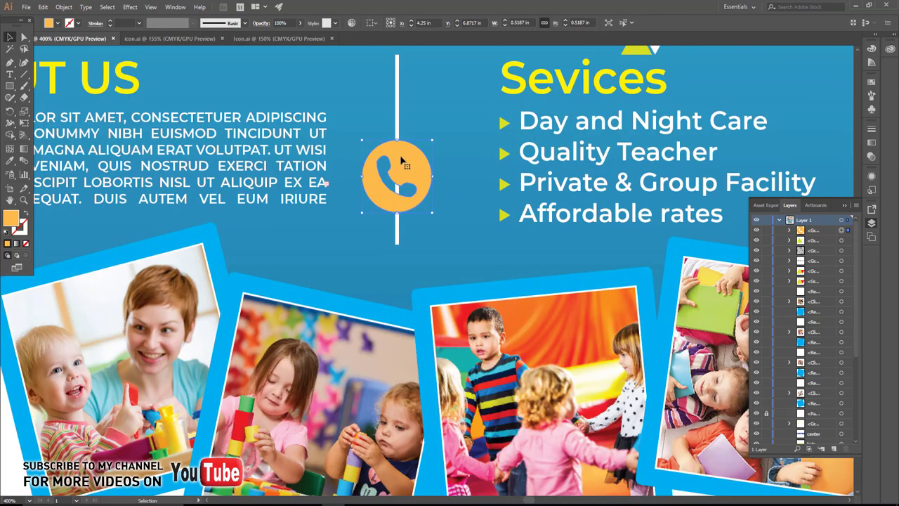
pyautogui.click(397, 120)
pyautogui.doubleClick(397, 236)
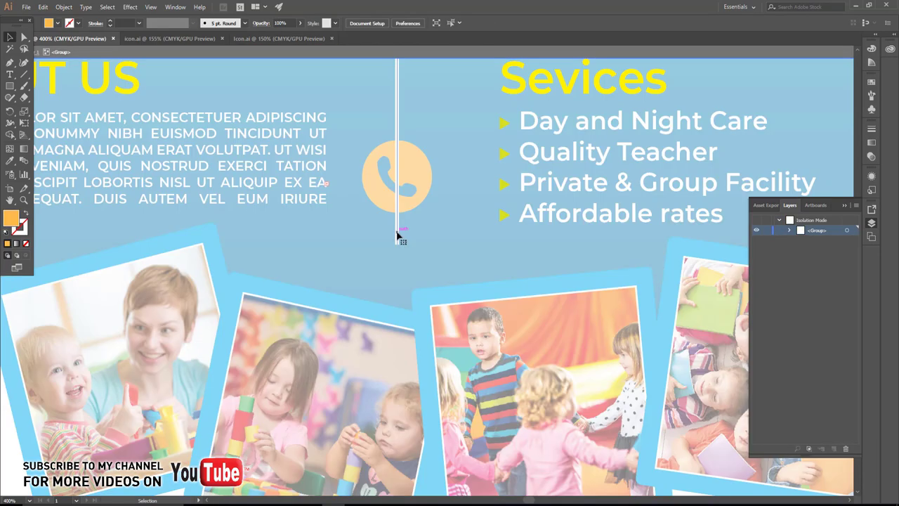
pyautogui.moveTo(396, 245); pyautogui.dragTo(392, 129)
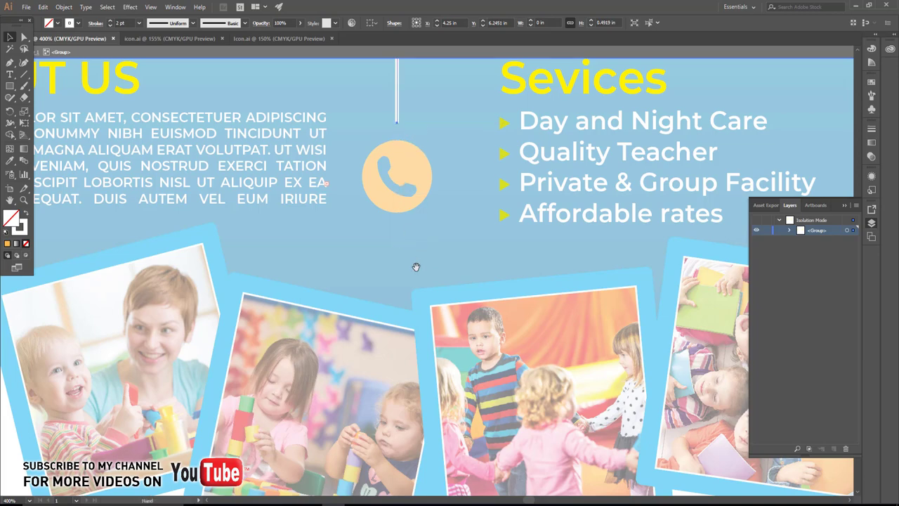
pyautogui.scroll(-3, 415, 262)
pyautogui.scroll(-2, 403, 283)
pyautogui.hotkey('ctrl', '-')
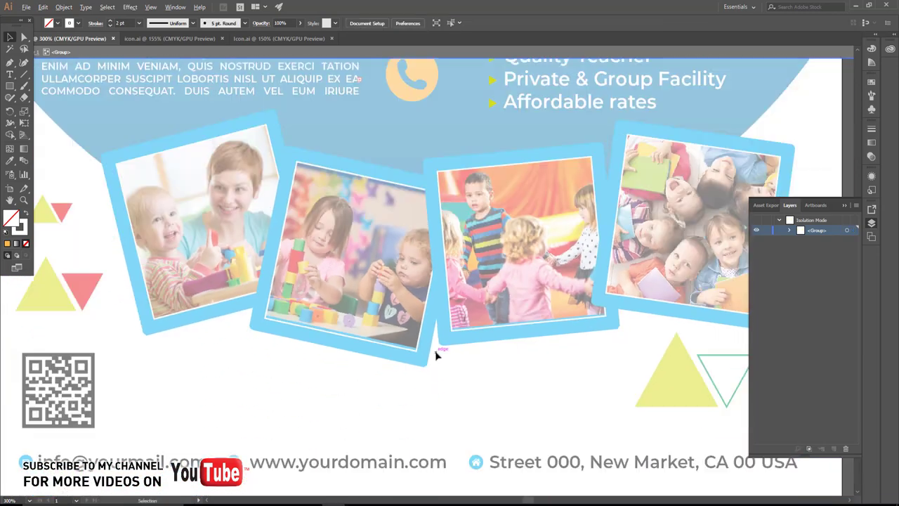
pyautogui.hotkey('ctrl', '-')
pyautogui.press('Escape')
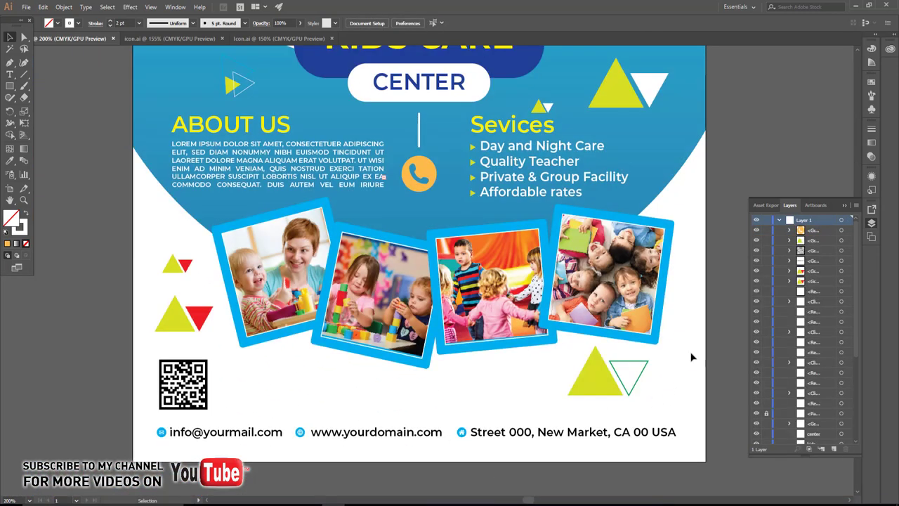
pyautogui.moveTo(412, 205)
pyautogui.mouseDown()
pyautogui.moveTo(417, 229)
pyautogui.moveTo(432, 207)
pyautogui.mouseUp()
pyautogui.click(424, 205)
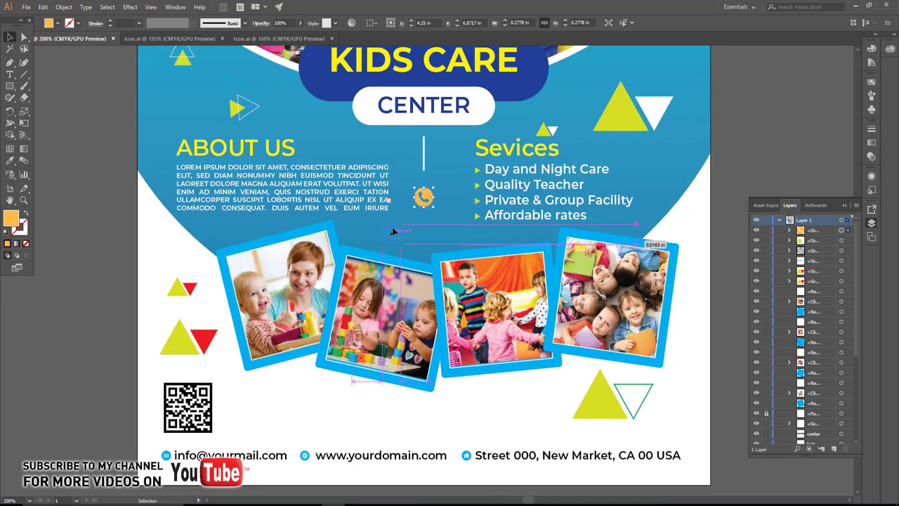
# Duplicate the footer website line below the artboard and ungroup the copy.
pyautogui.scroll(-3, 393, 230)
pyautogui.moveTo(393, 355); pyautogui.dragTo(395, 404)
pyautogui.rightClick(395, 403)
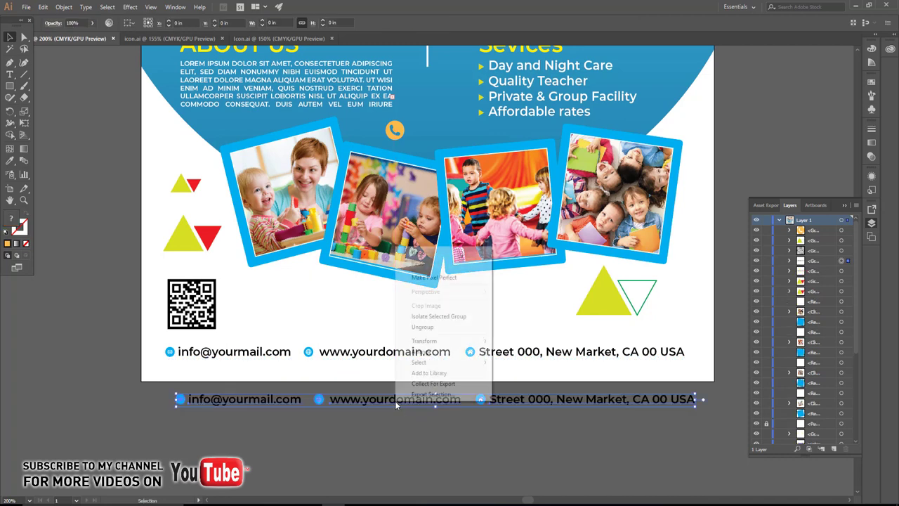
pyautogui.click(423, 326)
pyautogui.click(614, 432)
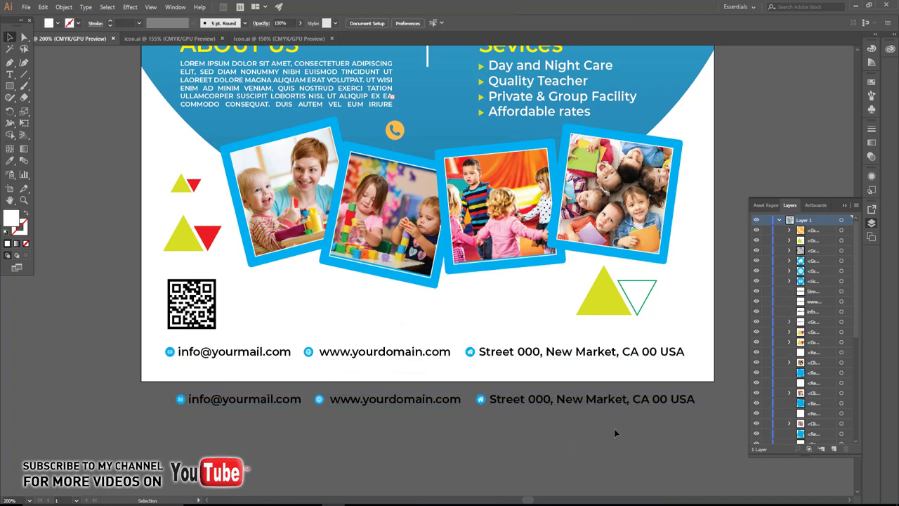
# Delete the copied street address, email entry and globe icon.
pyautogui.click(481, 393)
pyautogui.press('Delete')
pyautogui.moveTo(167, 386); pyautogui.dragTo(309, 409)
pyautogui.press('Delete')
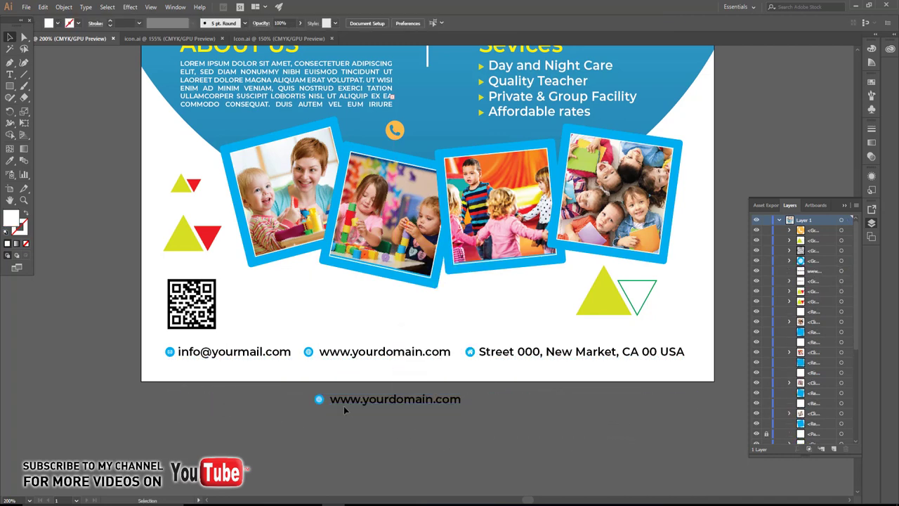
pyautogui.click(318, 400)
pyautogui.press('Delete')
pyautogui.click(375, 400)
pyautogui.doubleClick(375, 400)
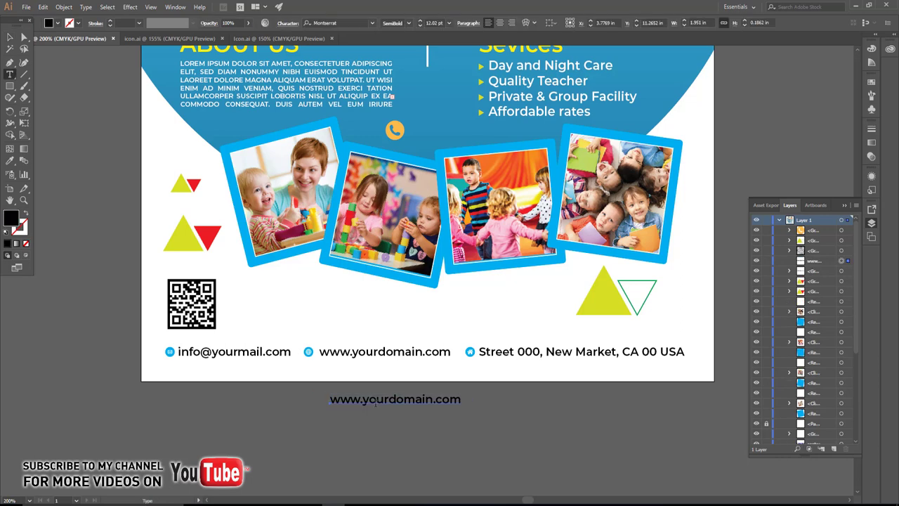
pyautogui.tripleClick(375, 400)
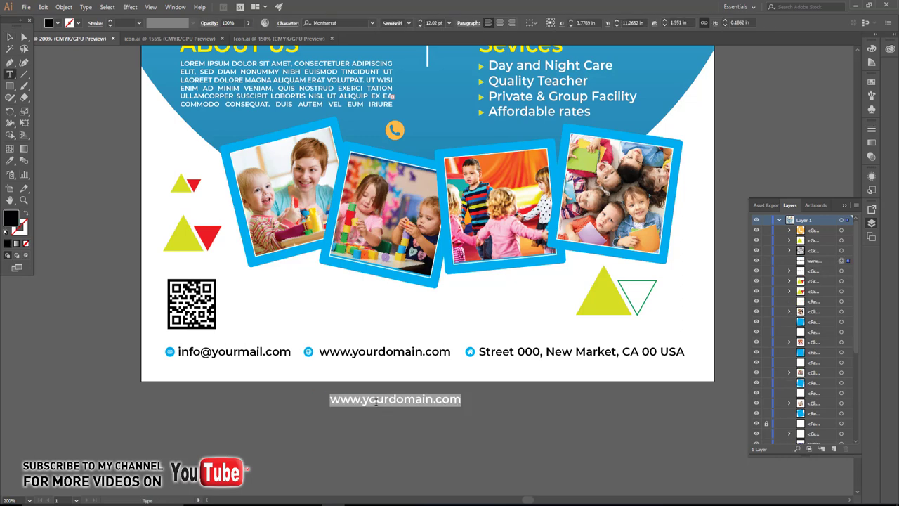
pyautogui.write('0123 456 789')
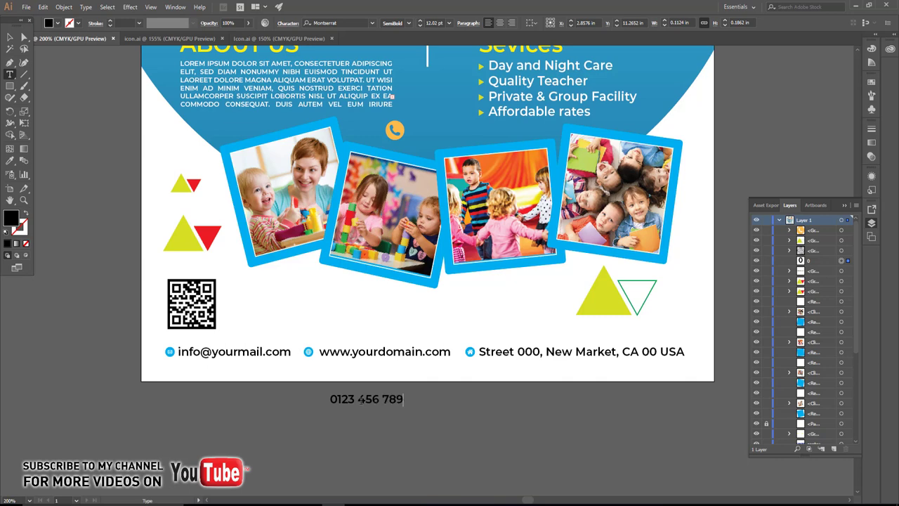
pyautogui.write('+')
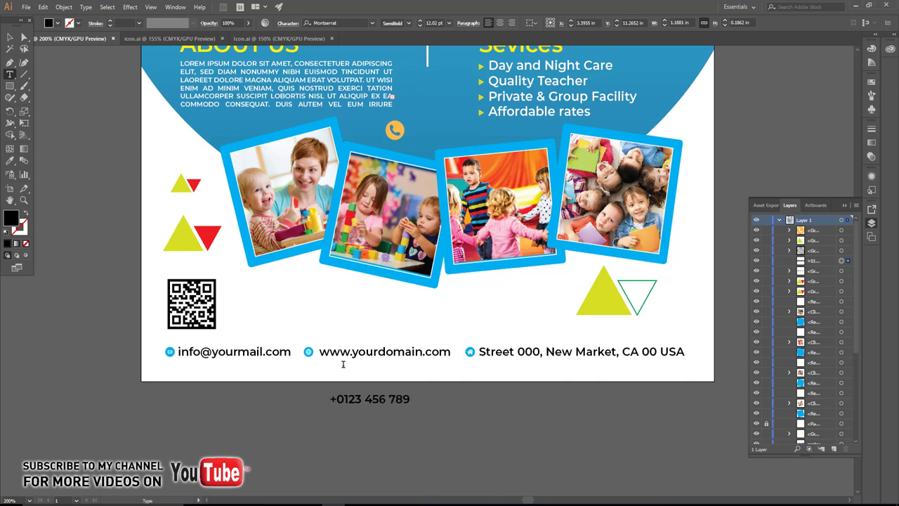
pyautogui.click(12, 38)
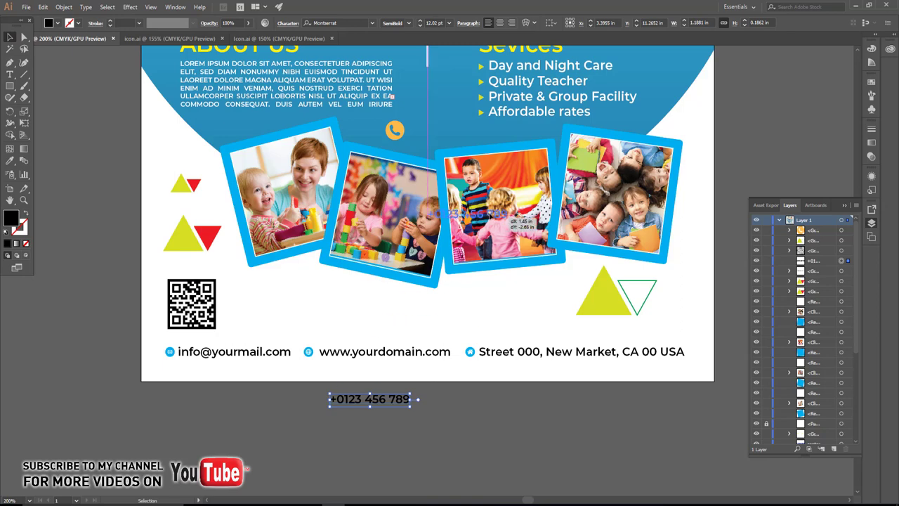
pyautogui.moveTo(398, 410)
pyautogui.mouseDown()
pyautogui.moveTo(480, 146)
pyautogui.moveTo(436, 200)
pyautogui.mouseUp()
pyautogui.scroll(2, 453, 177)
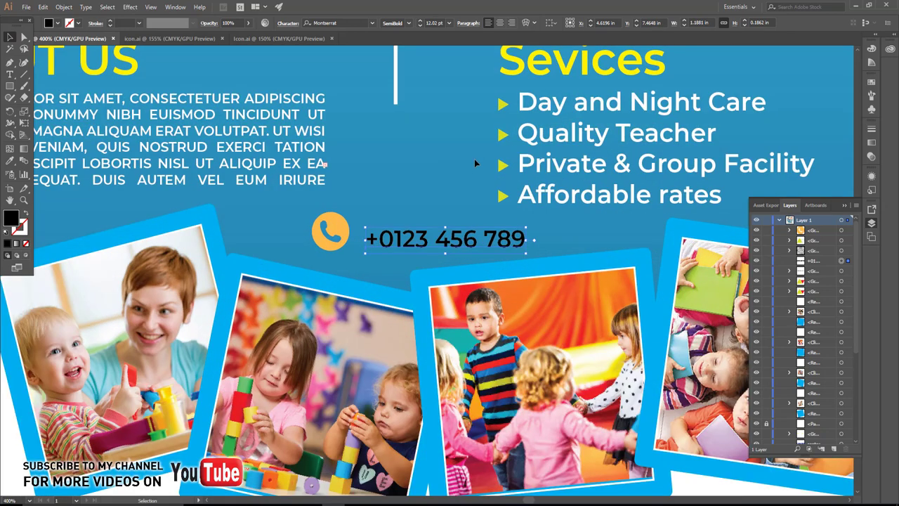
pyautogui.moveTo(474, 159); pyautogui.dragTo(512, 194)
pyautogui.moveTo(446, 293)
pyautogui.mouseDown()
pyautogui.moveTo(436, 285)
pyautogui.moveTo(450, 222)
pyautogui.mouseUp()
pyautogui.scroll(1, 429, 289)
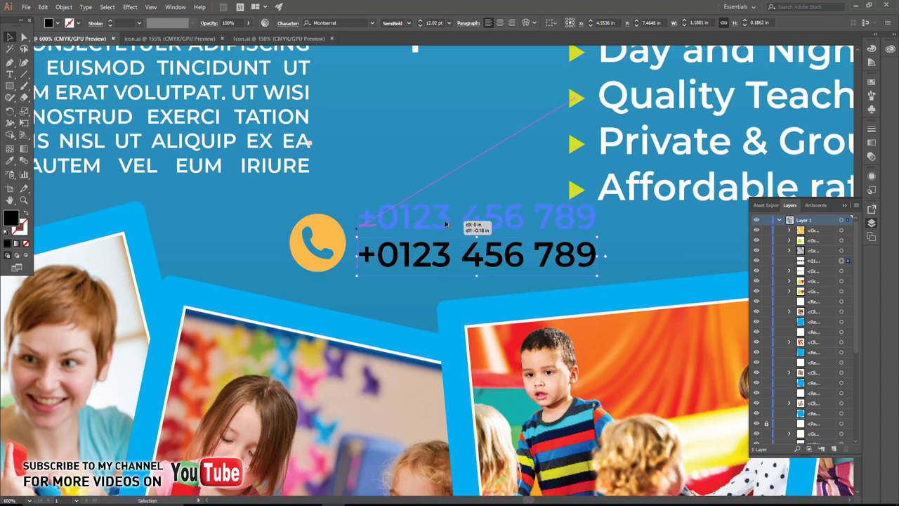
# Duplicate the number above itself and change the copy to 'To know more'.
pyautogui.press('t')
pyautogui.click(456, 224)
pyautogui.hotkey('ctrl', 'a')
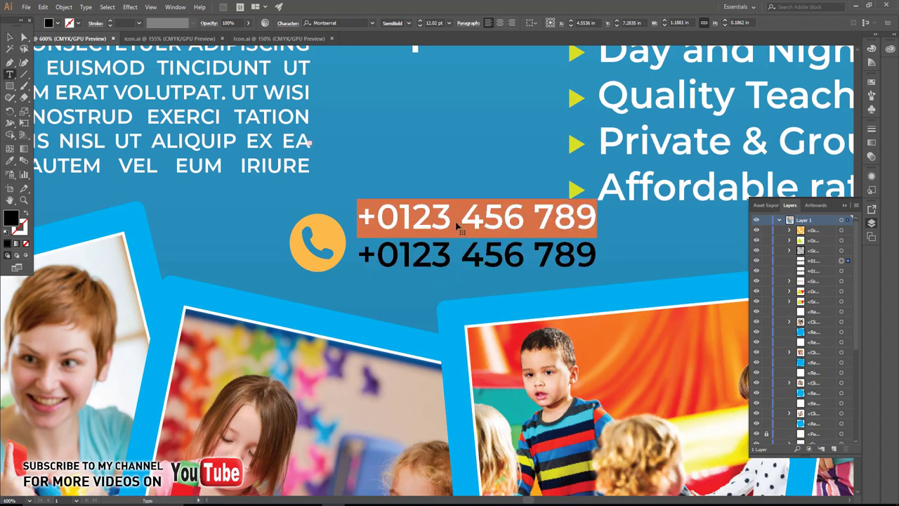
pyautogui.write('to')
pyautogui.write('T')
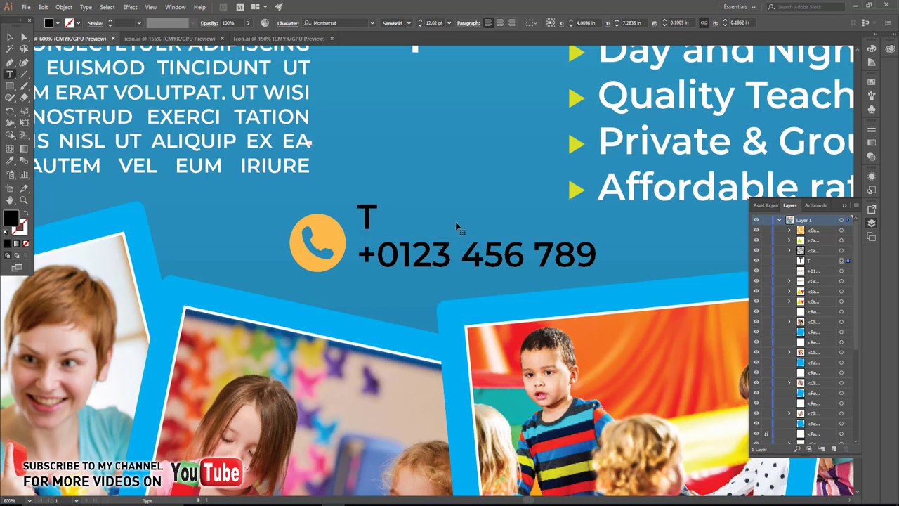
pyautogui.write('ow')
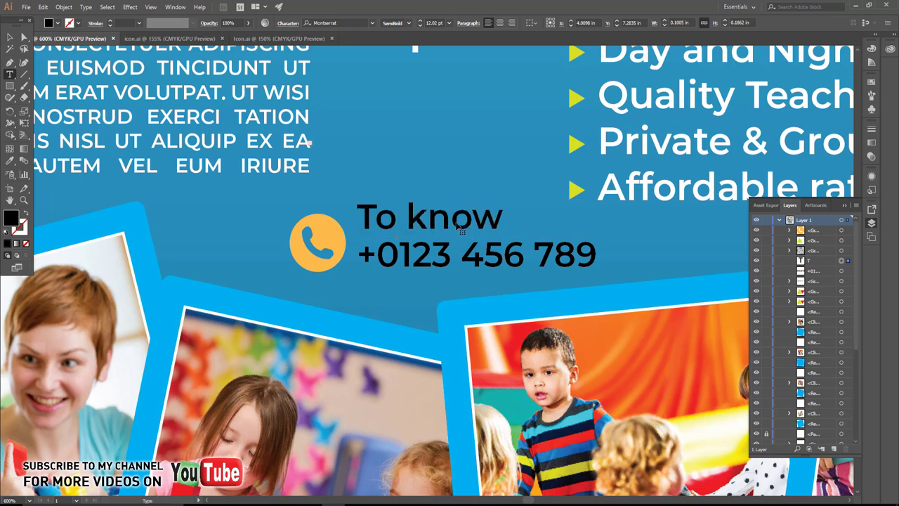
pyautogui.write(' more')
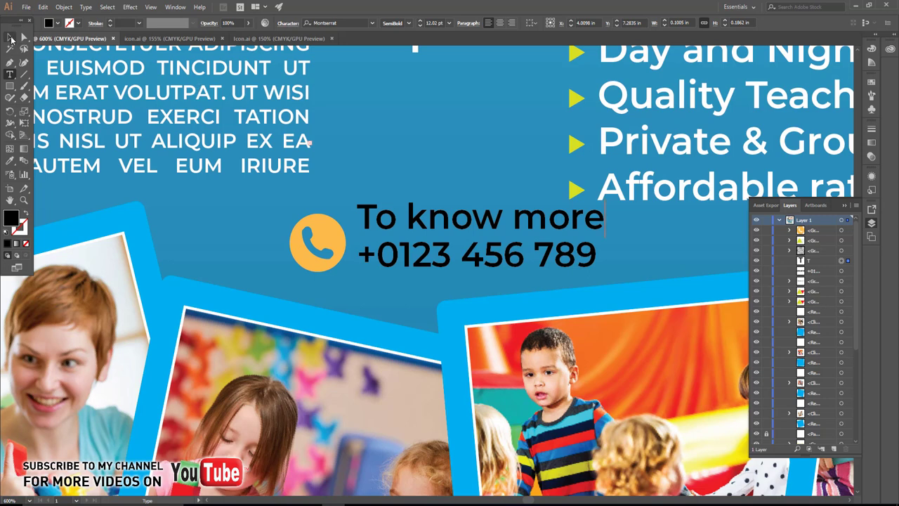
pyautogui.click(11, 38)
# Fill 'To know more' white and the phone number yellow.
pyautogui.click(58, 24)
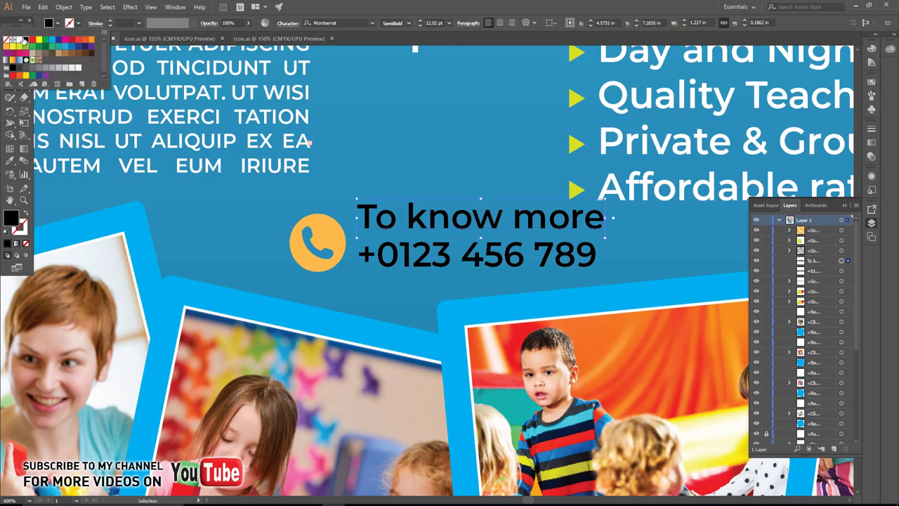
pyautogui.click(24, 39)
pyautogui.click(384, 256)
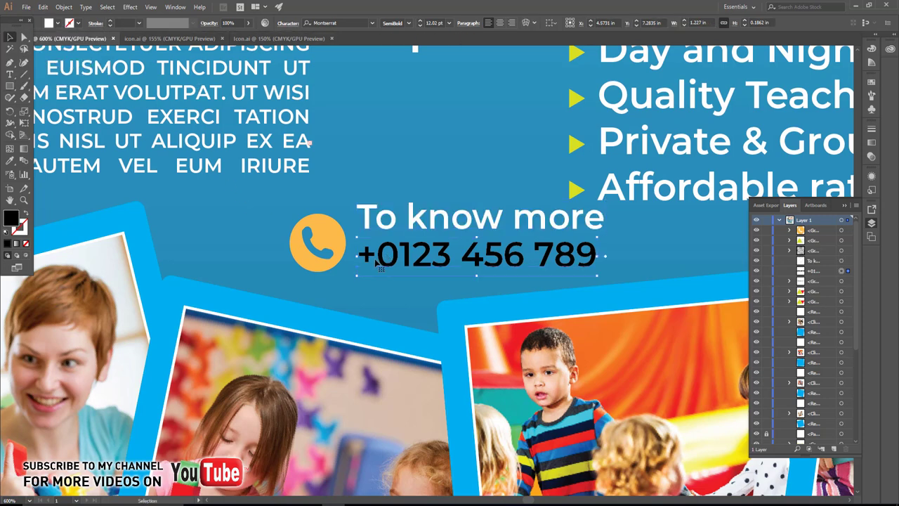
pyautogui.click(59, 23)
pyautogui.click(40, 40)
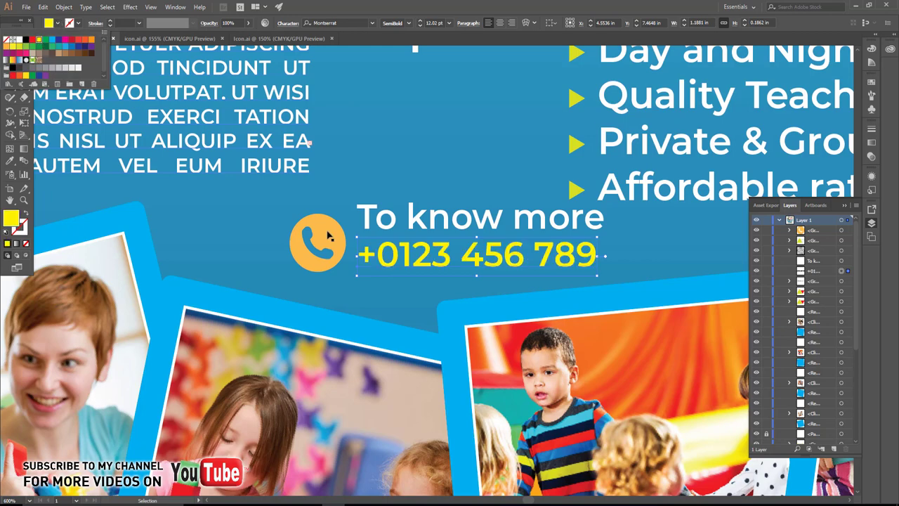
# Recolour the phone icon yellow in isolation mode and enlarge it.
pyautogui.doubleClick(317, 242)
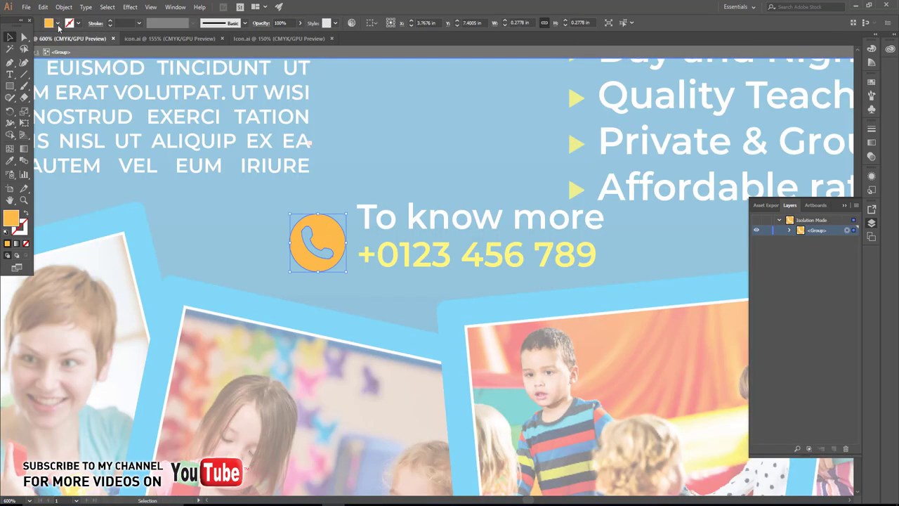
pyautogui.click(58, 23)
pyautogui.click(46, 40)
pyautogui.doubleClick(193, 241)
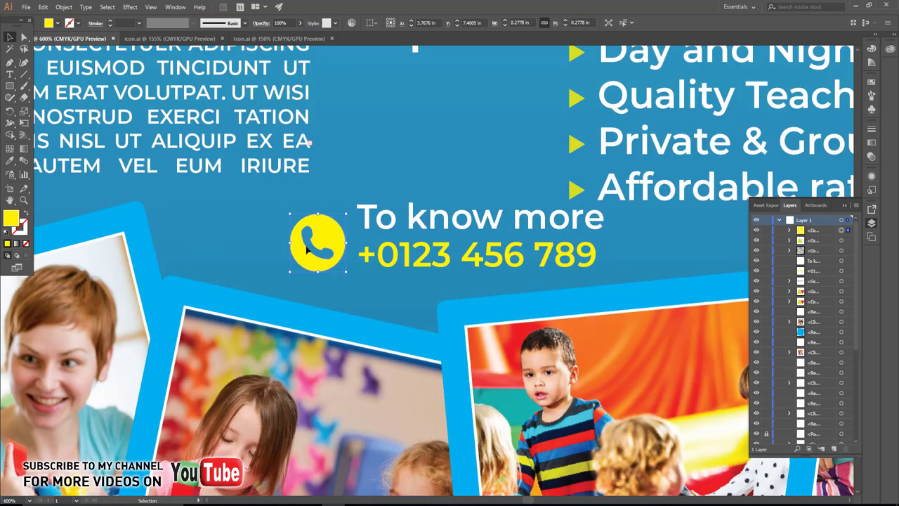
pyautogui.click(373, 224)
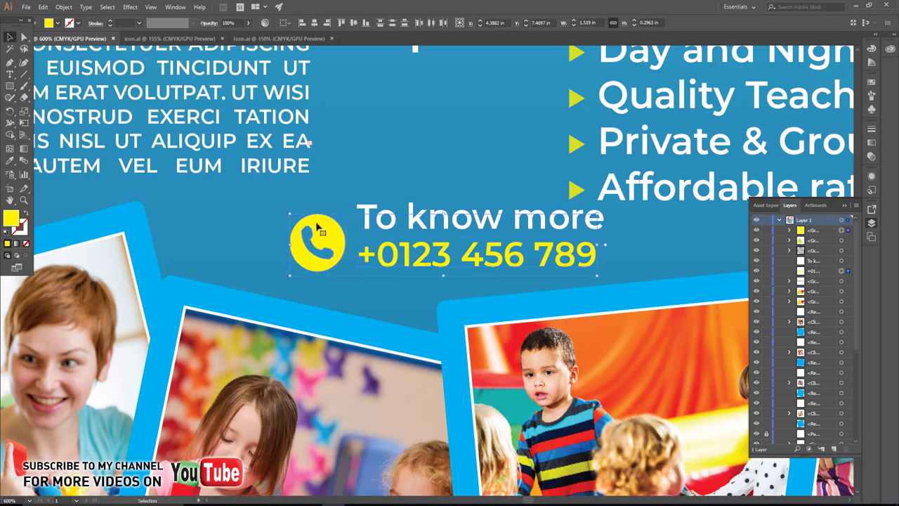
pyautogui.click(318, 227)
pyautogui.moveTo(291, 215); pyautogui.dragTo(275, 198)
# Centre the phone icon and text group horizontally with Horizontal Align Center.
pyautogui.click(374, 239)
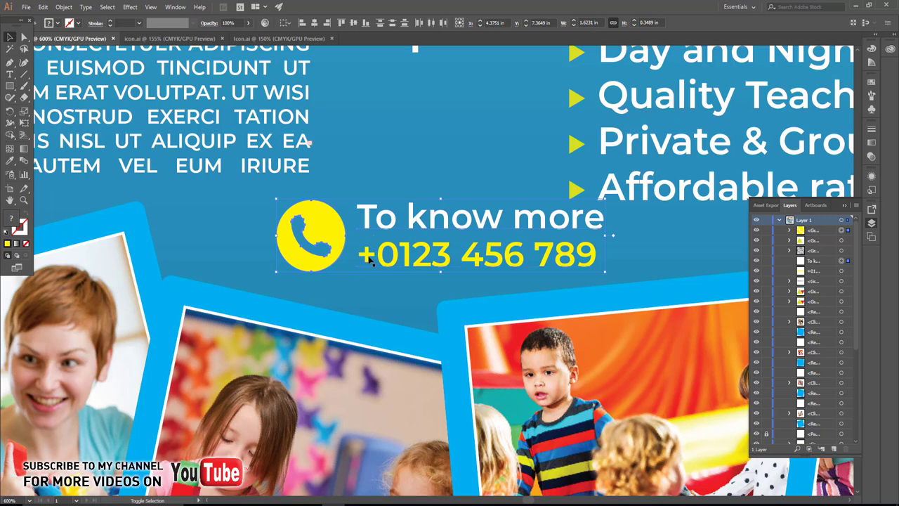
pyautogui.press('v')
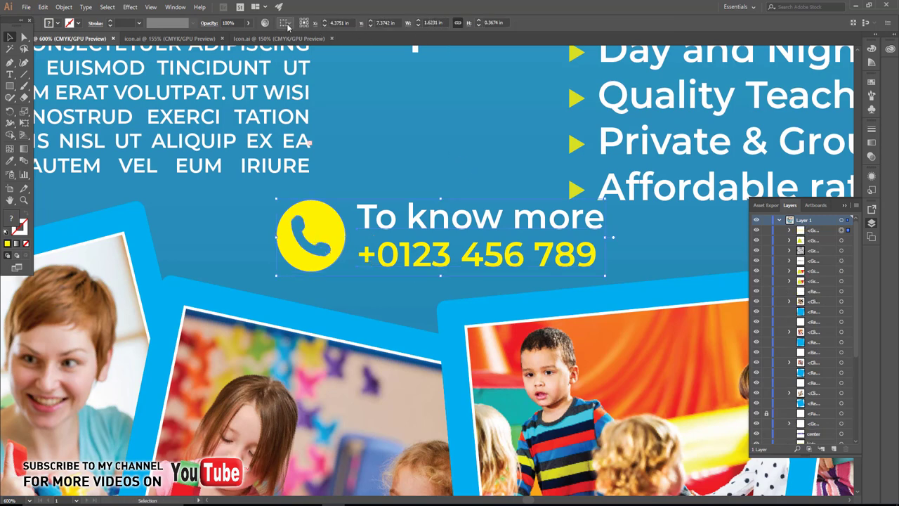
pyautogui.click(287, 26)
pyautogui.click(254, 44)
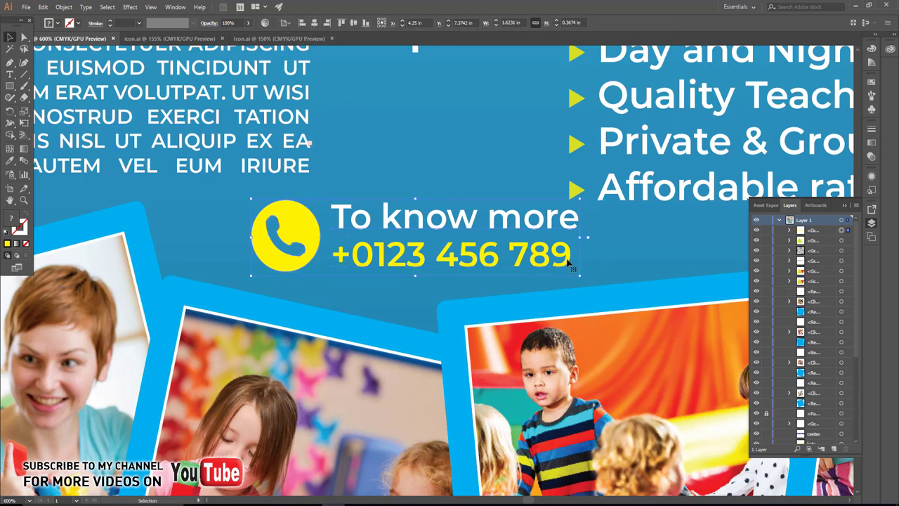
# Scale the phone contact group down, nudge it lower, deselect, and fit the artboard with Ctrl+0.
pyautogui.moveTo(580, 277)
pyautogui.mouseDown()
pyautogui.moveTo(562, 257)
pyautogui.moveTo(492, 272)
pyautogui.mouseUp()
pyautogui.hotkey('ctrl', '-')
pyautogui.hotkey('ctrl', '-')
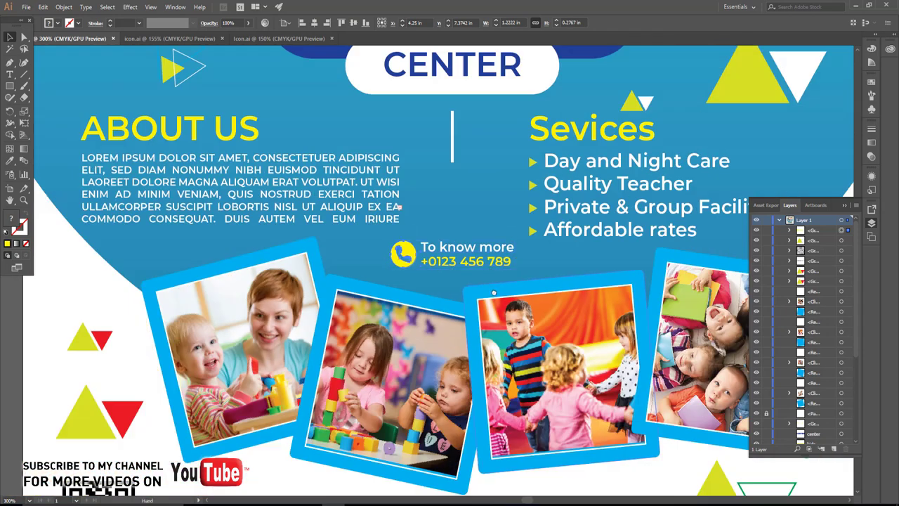
pyautogui.moveTo(442, 233); pyautogui.dragTo(464, 241)
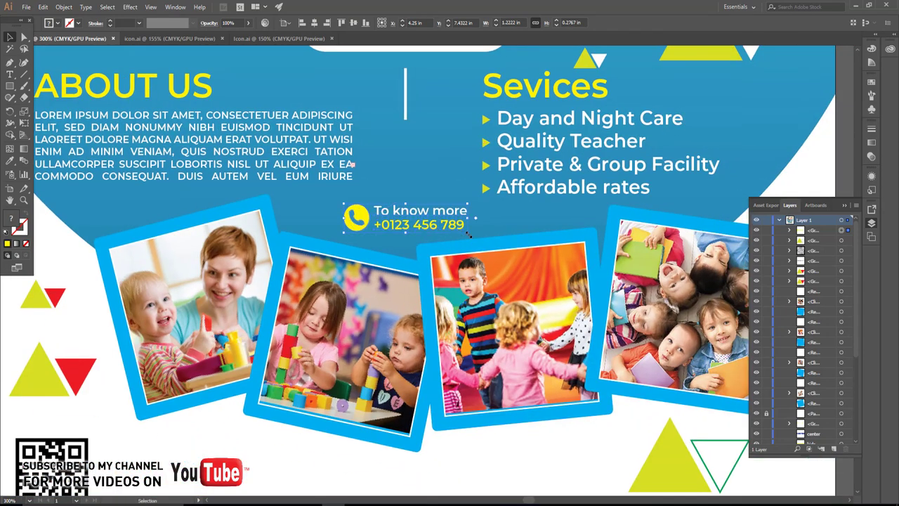
pyautogui.hotkey('ctrl', 'shift', 'a')
pyautogui.hotkey('ctrl', '-')
pyautogui.scroll(-1, 473, 428)
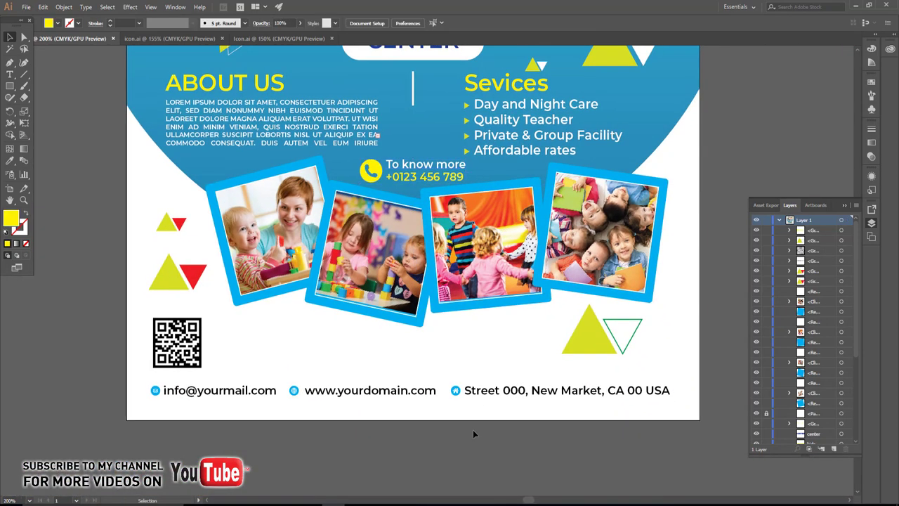
pyautogui.hotkey('ctrl', '0')
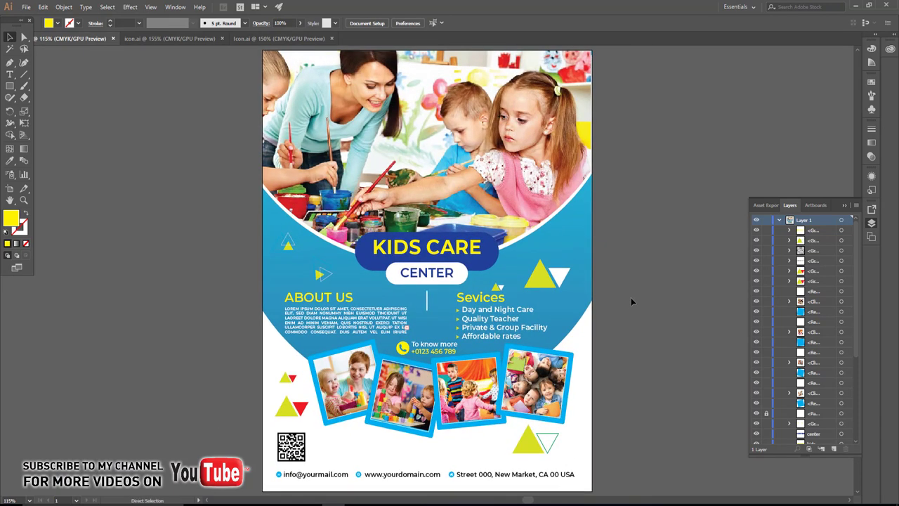